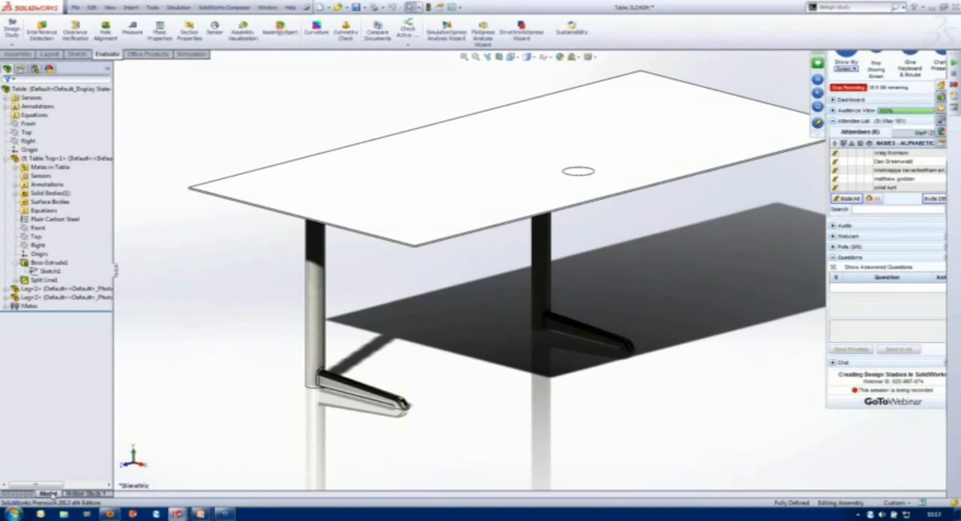
- Create a new design study for the table assembly
right_click(74, 493)
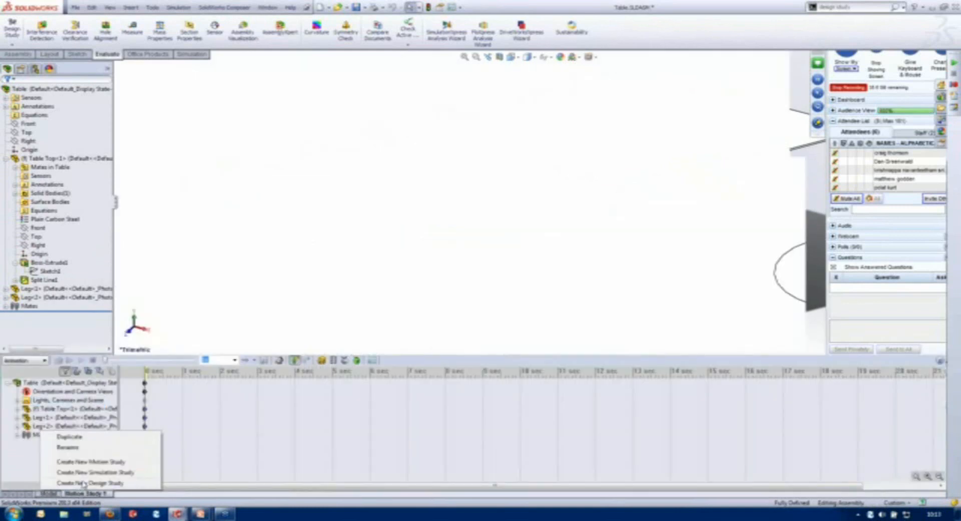
click(86, 483)
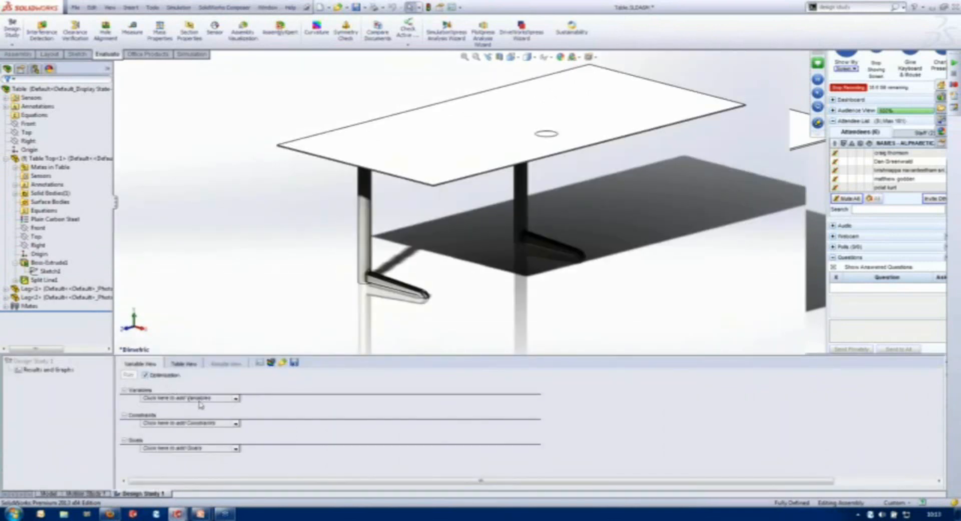
- Review the Top Width and Top Length parameters alongside the model dimensions of the table top's extrusion
click(236, 399)
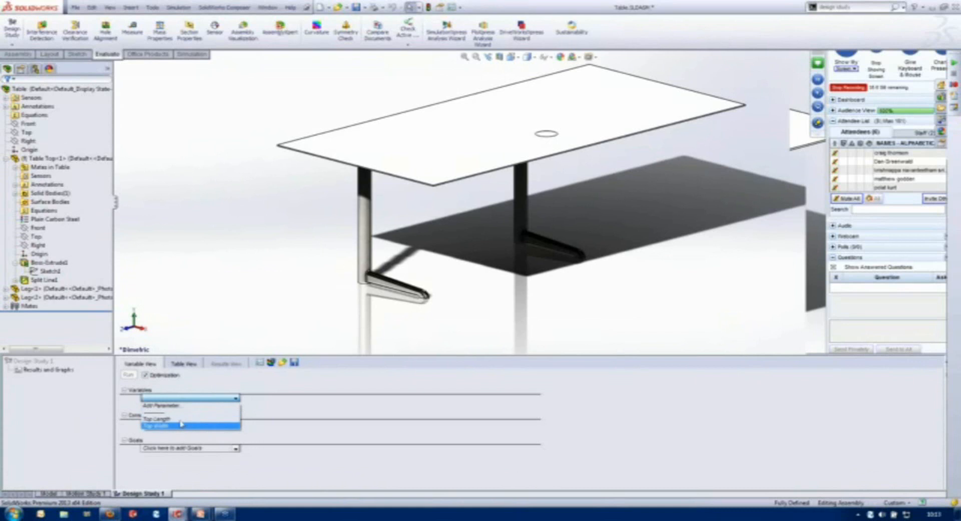
click(179, 407)
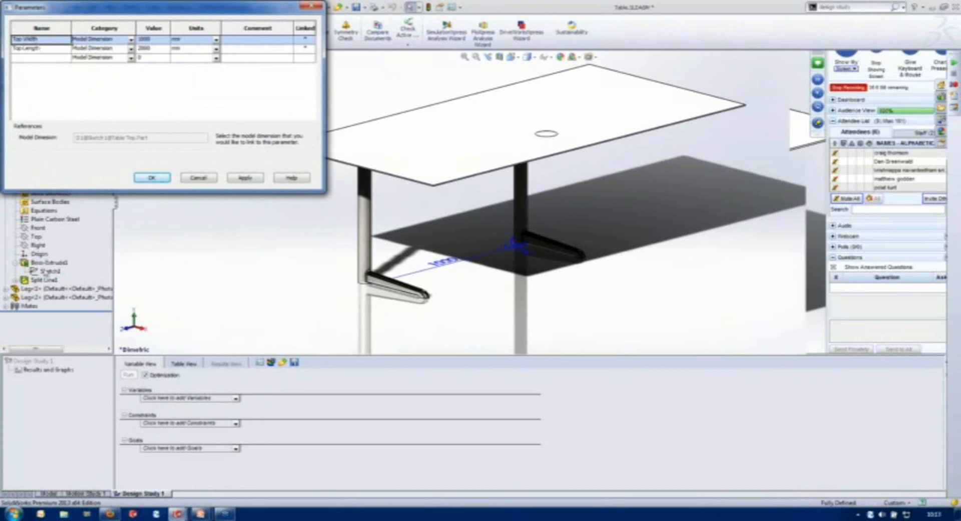
click(48, 262)
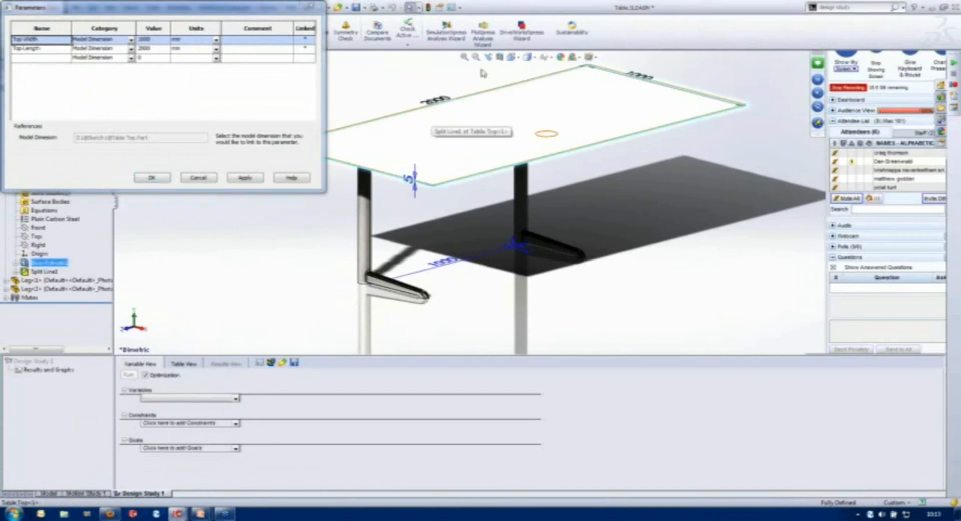
click(622, 81)
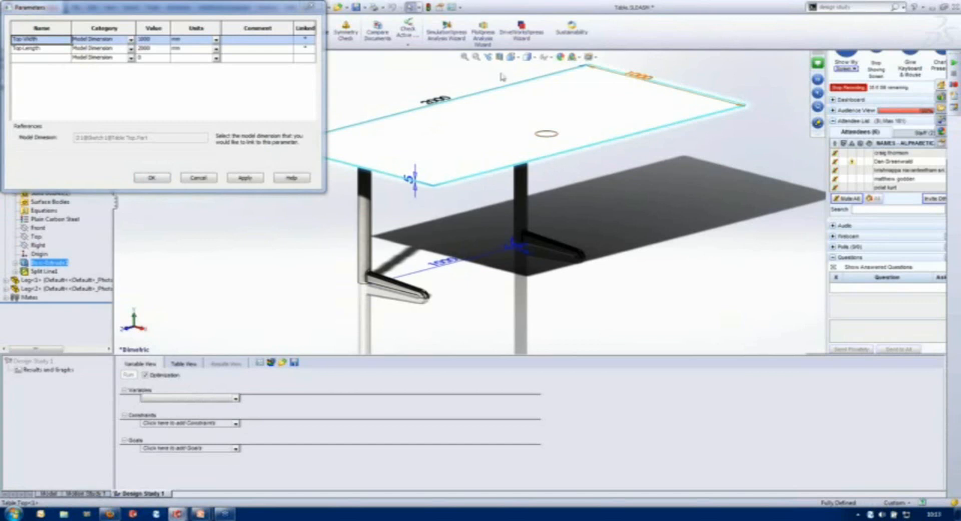
click(156, 179)
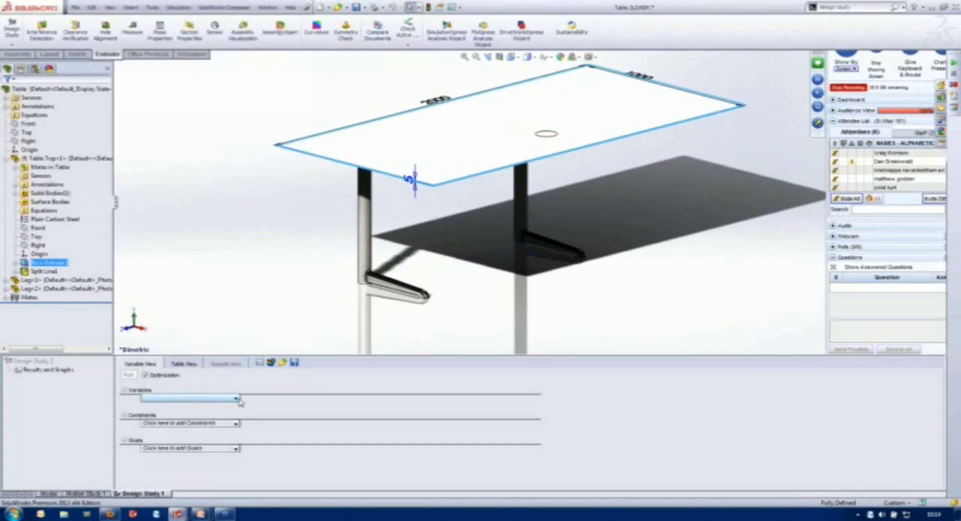
- Add Top Width and Top Length as study variables, both using Range with Step
click(236, 398)
click(208, 427)
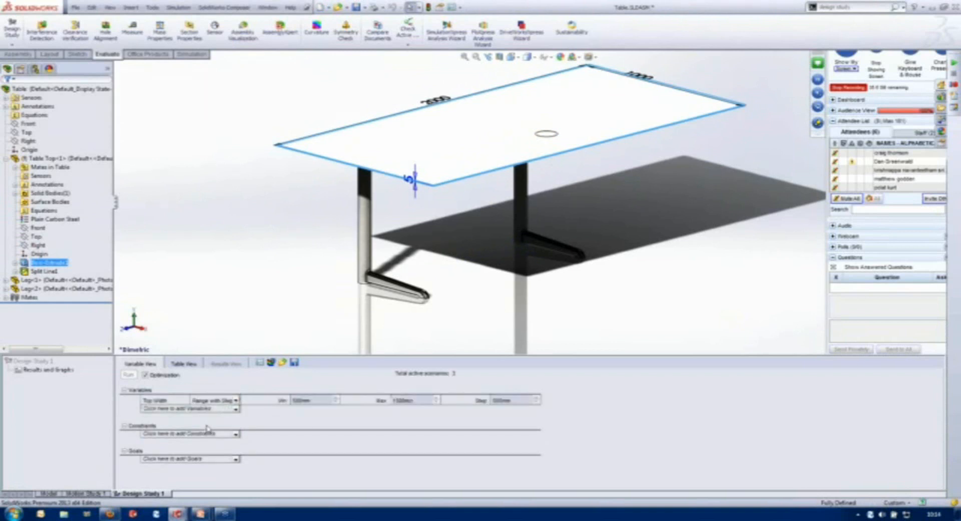
click(236, 409)
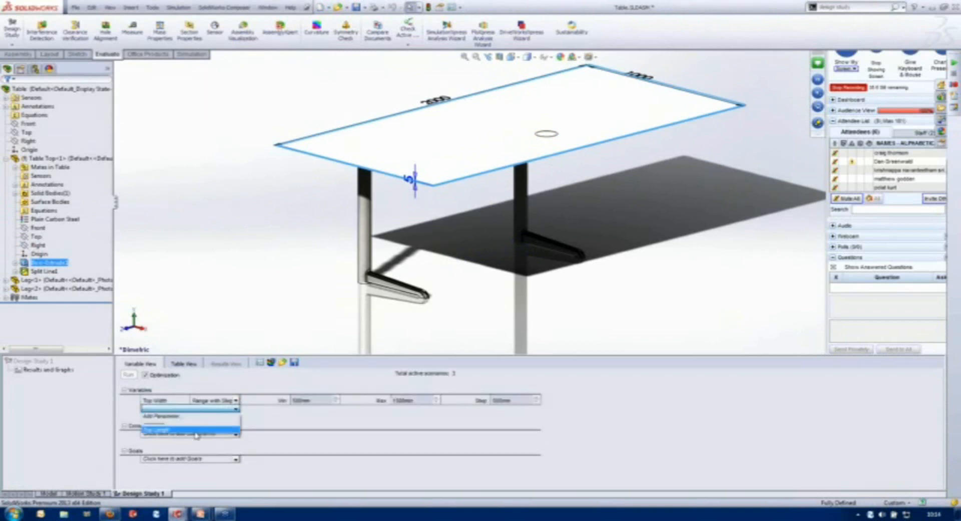
click(209, 429)
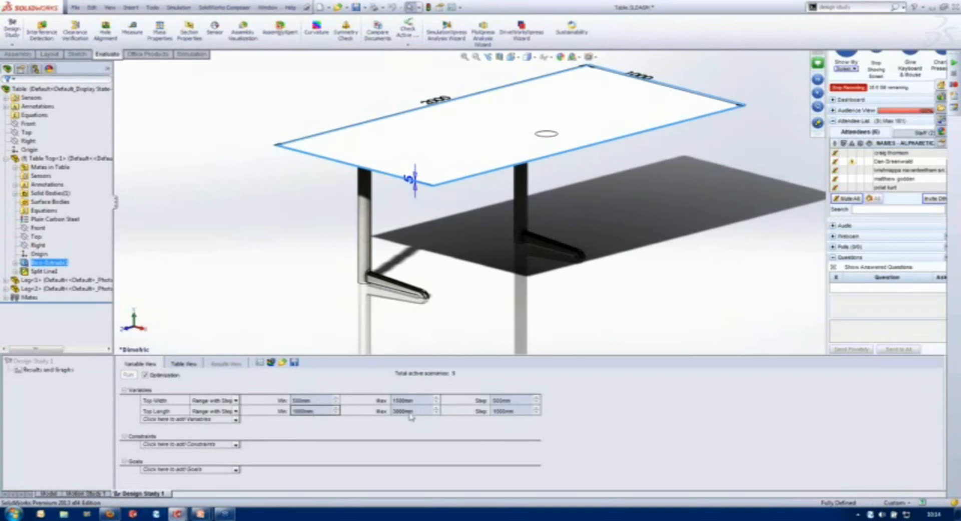
click(235, 399)
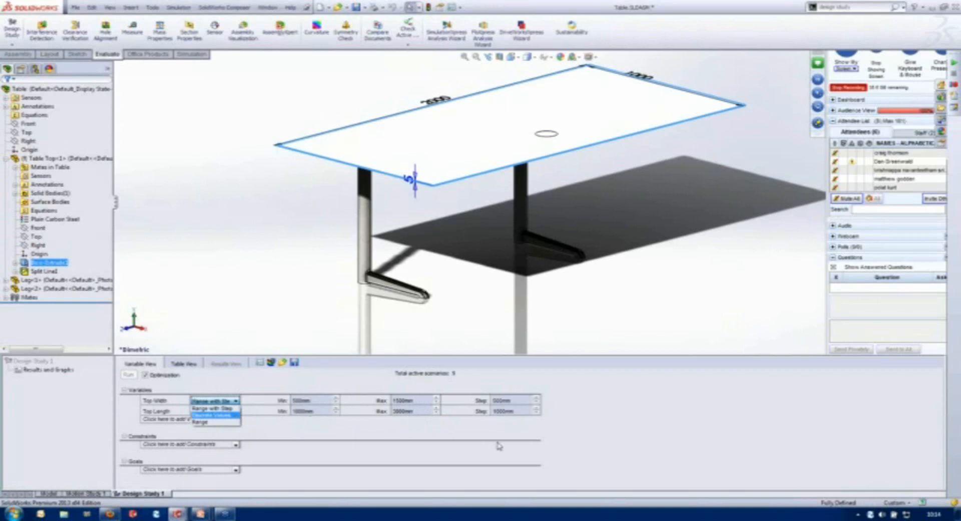
click(513, 439)
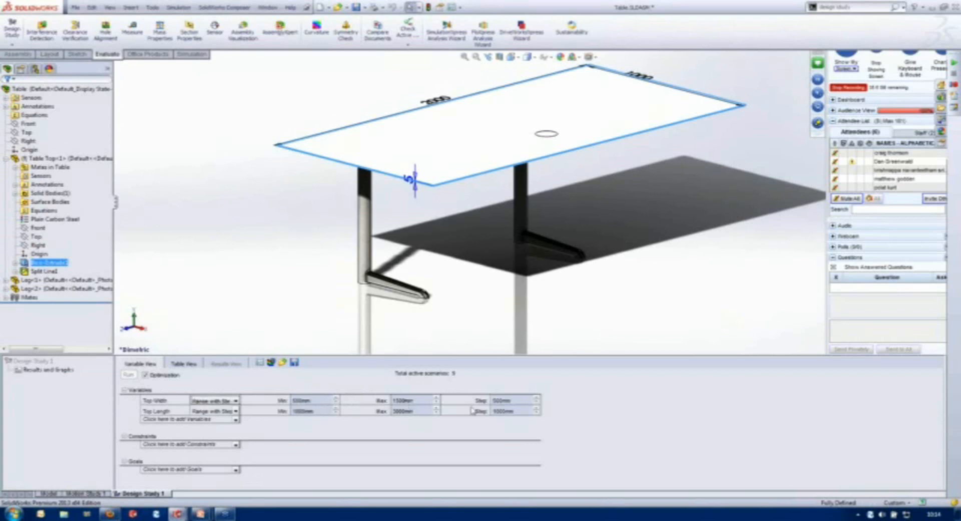
- Set the step of the Top Width variable to 250 mm
double_click(518, 401)
text(250)
key(Return)
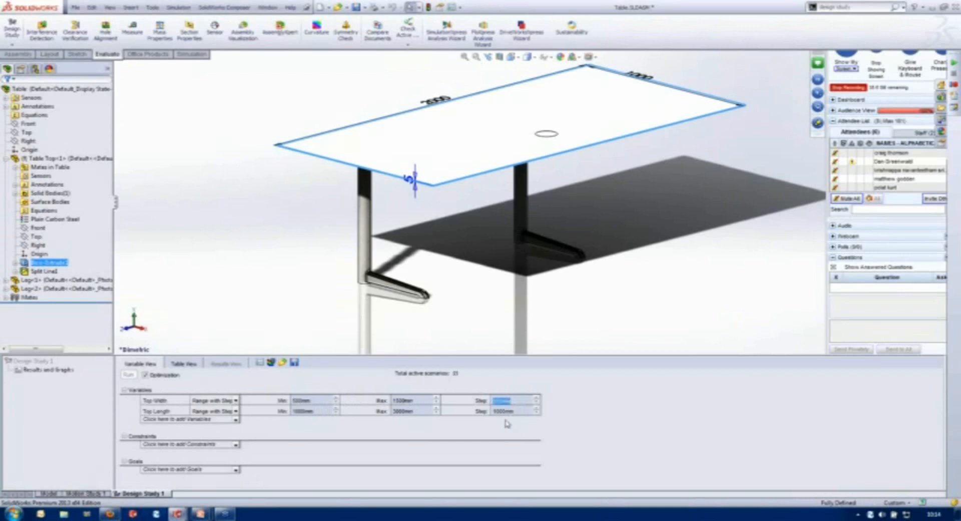
- Set the Top Length variable's maximum to 2000 mm and its step to 100 mm
double_click(403, 411)
text(200)
double_click(504, 412)
text(500)
click(541, 429)
- Add the Mass1 sensor as a constraint that must be greater than 90000 g
click(236, 444)
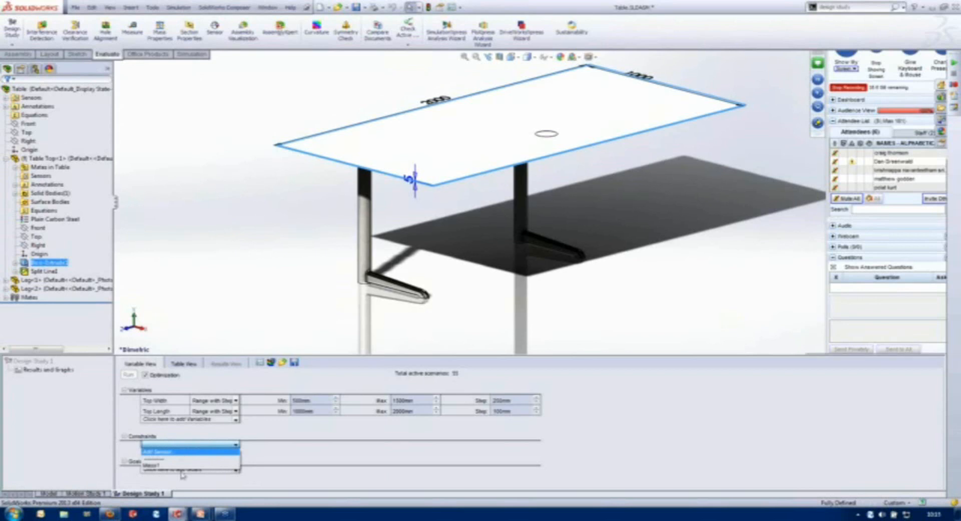
click(179, 453)
click(174, 446)
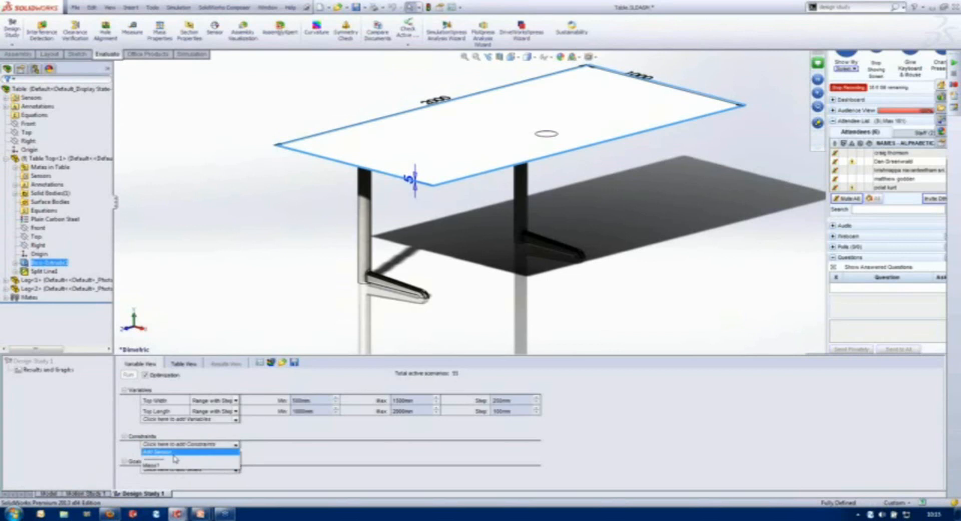
click(170, 468)
click(170, 446)
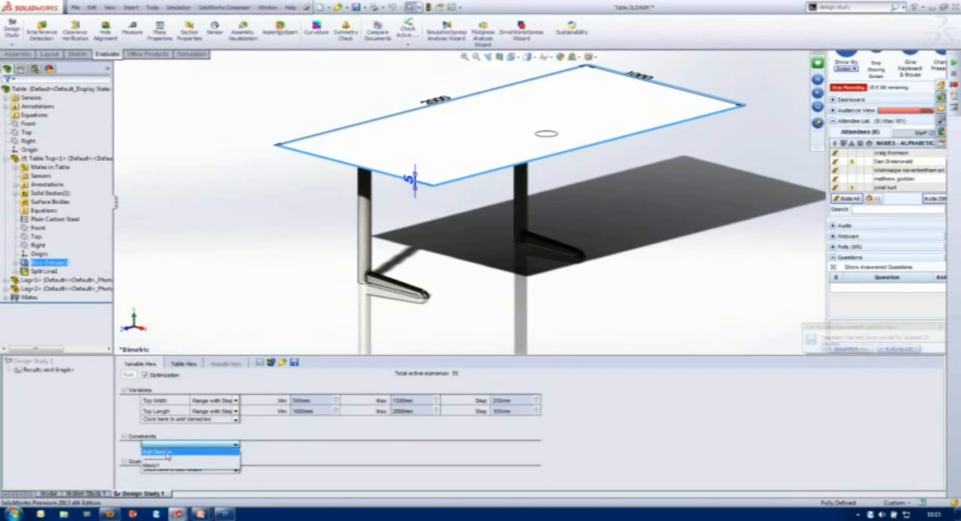
click(168, 467)
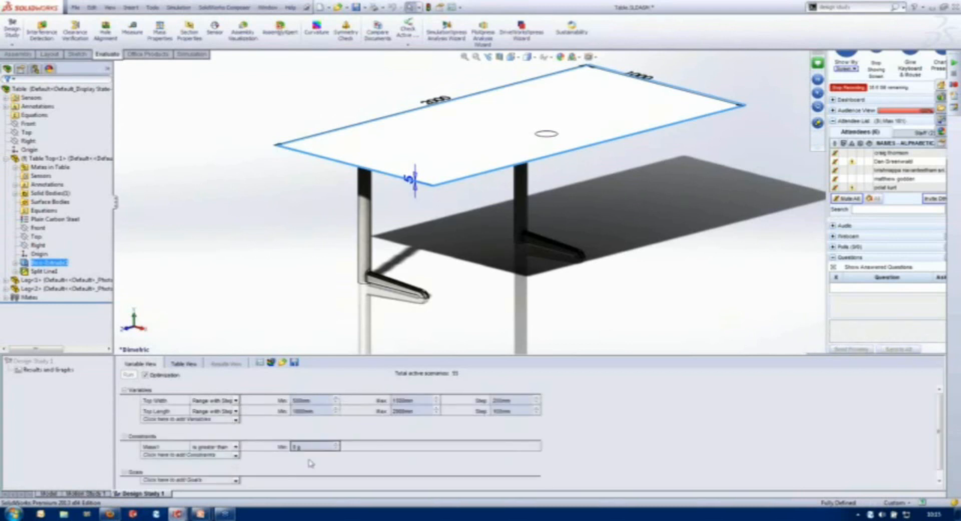
double_click(311, 446)
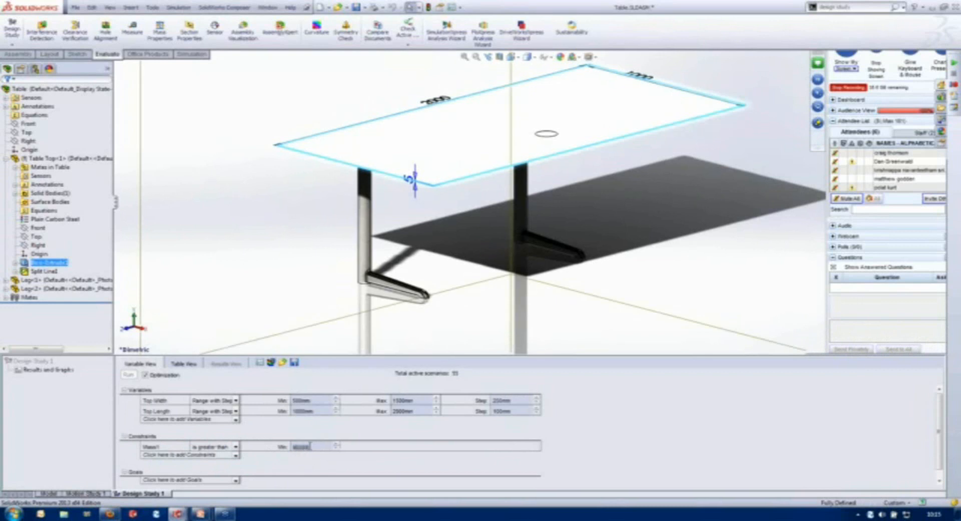
click(299, 471)
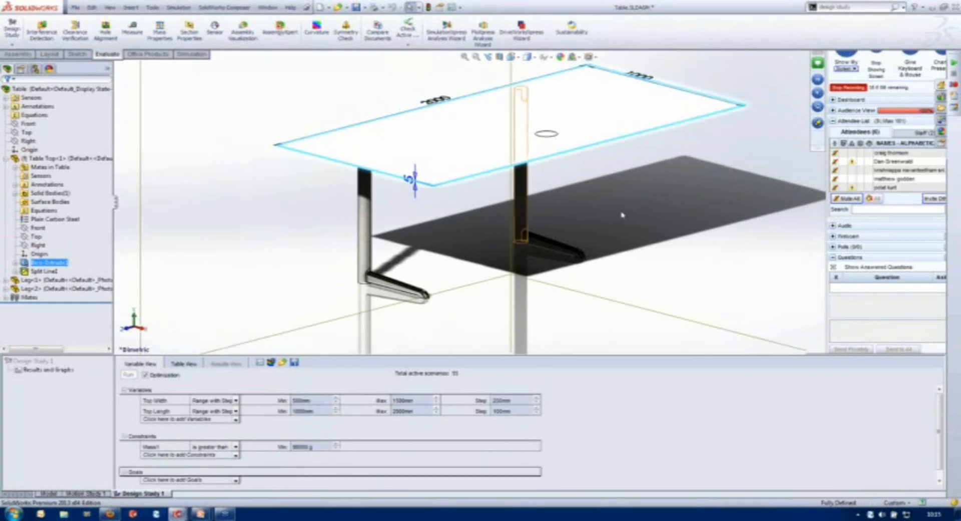
click(645, 260)
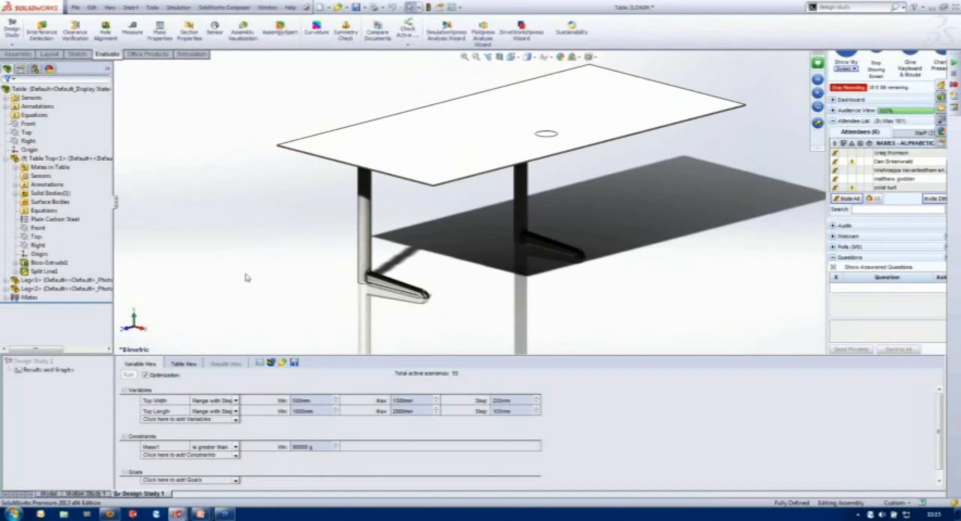
- Turn off Optimization and try running the study, declining to continue with all active scenarios
click(145, 375)
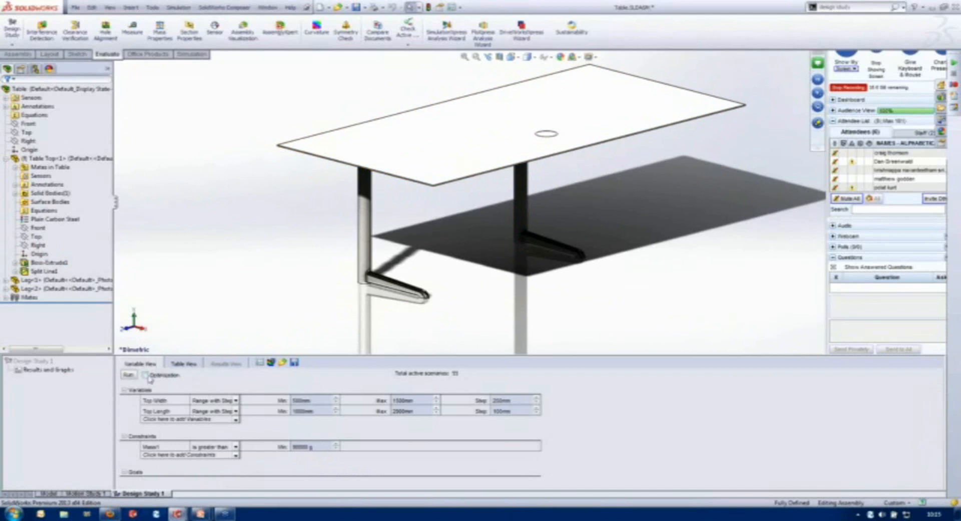
click(128, 375)
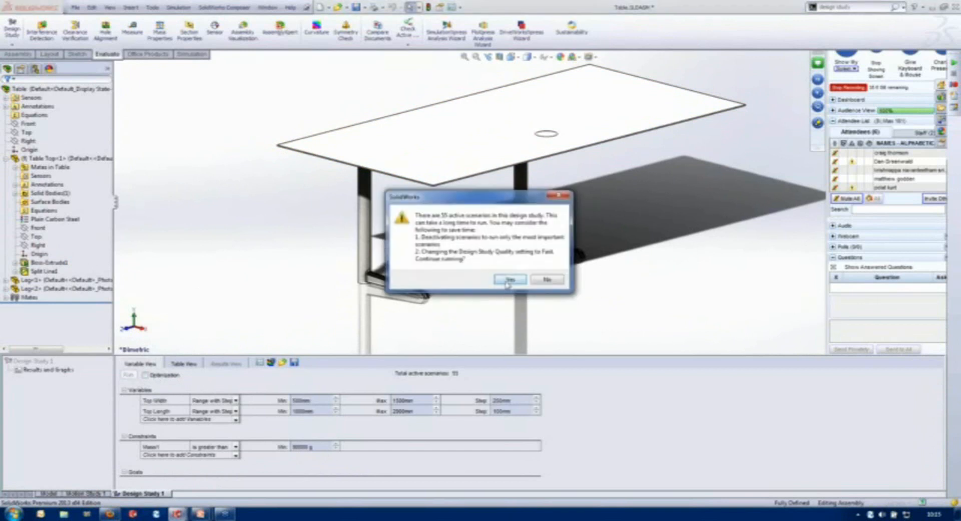
click(547, 280)
- Set the design study quality to Fast results and run the study
click(259, 363)
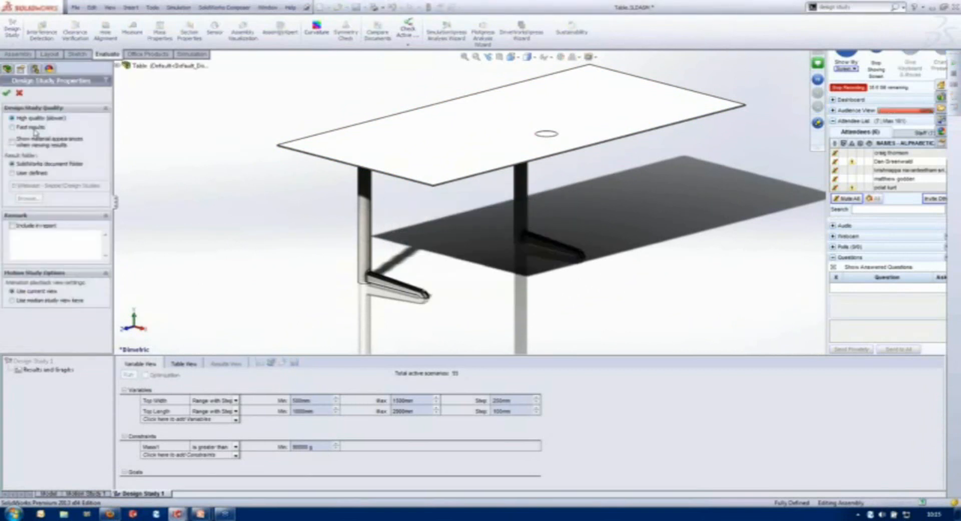
click(34, 129)
click(6, 94)
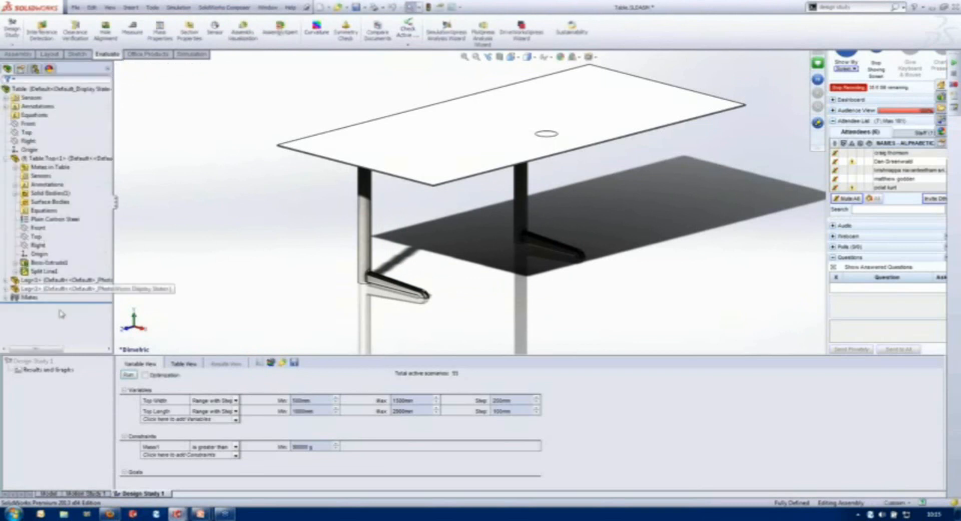
click(128, 374)
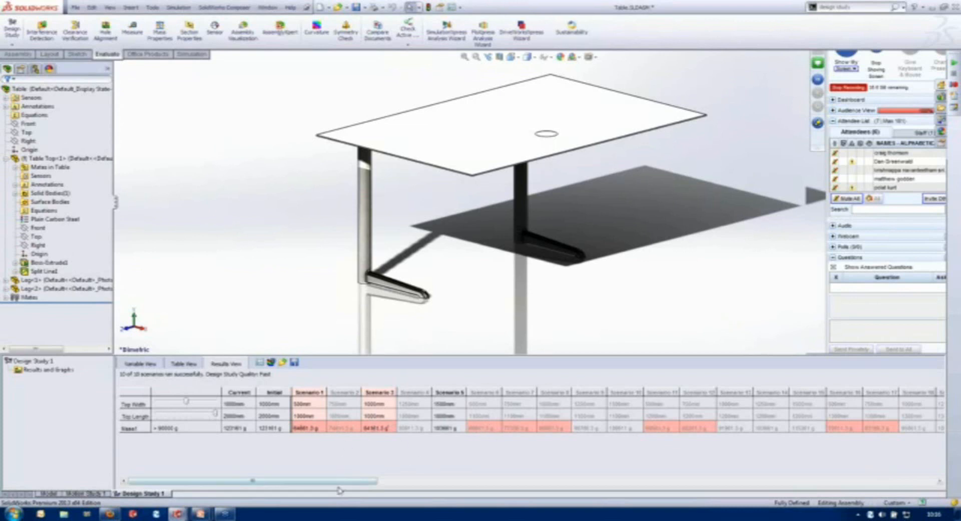
- Look through the scenario results, comparing each scenario's mass against the constraint
scroll(338, 485, right, 4)
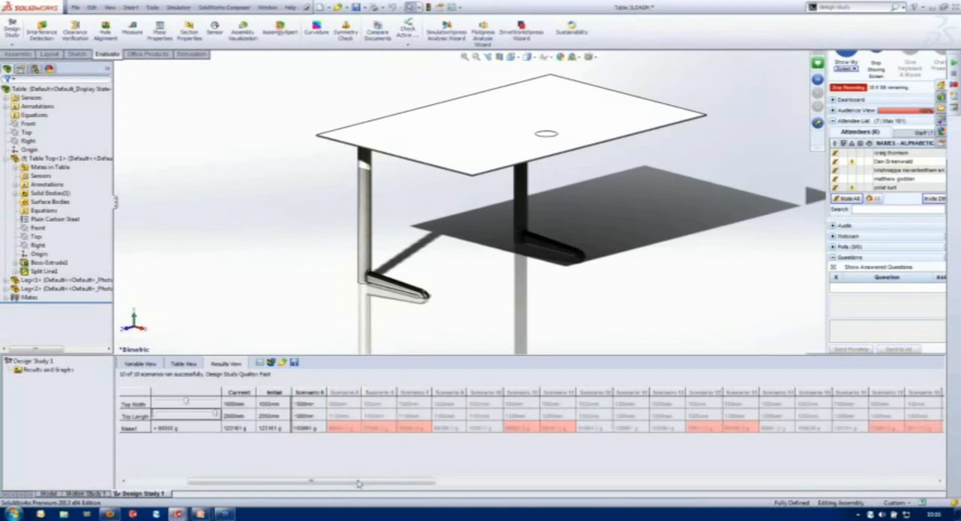
scroll(339, 485, left, 4)
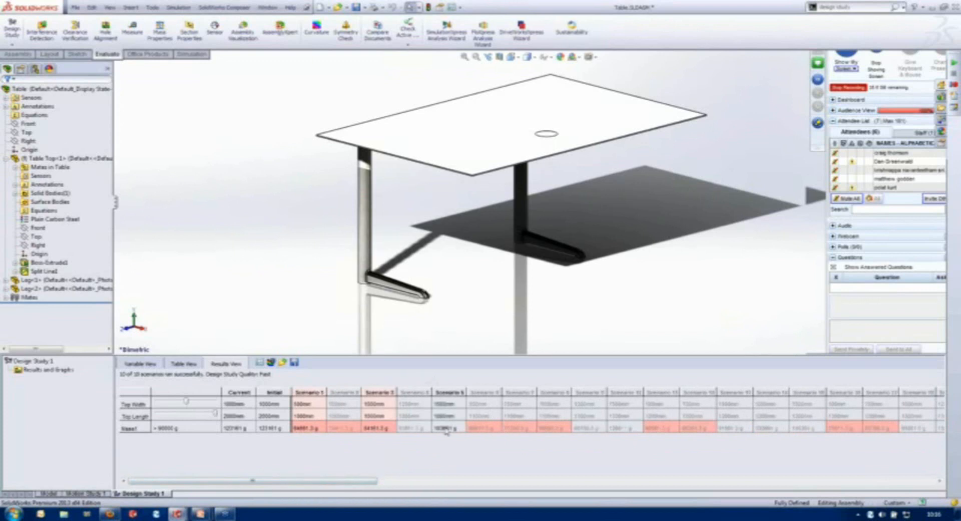
drag(368, 482, 642, 481)
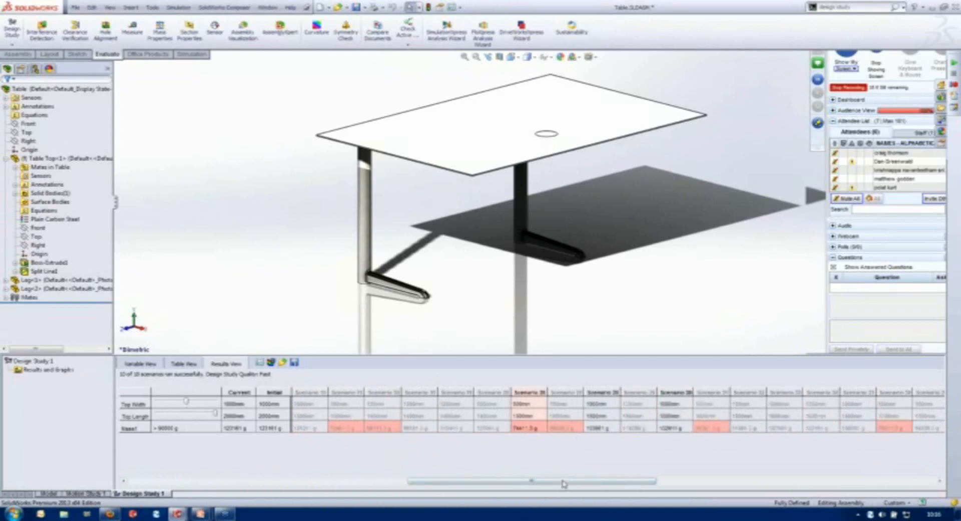
drag(561, 482, 679, 493)
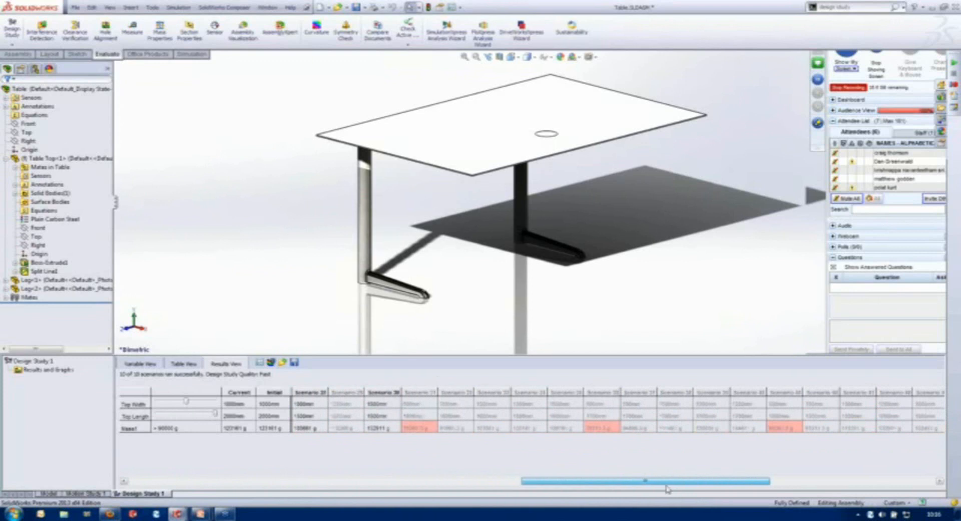
drag(571, 482, 439, 485)
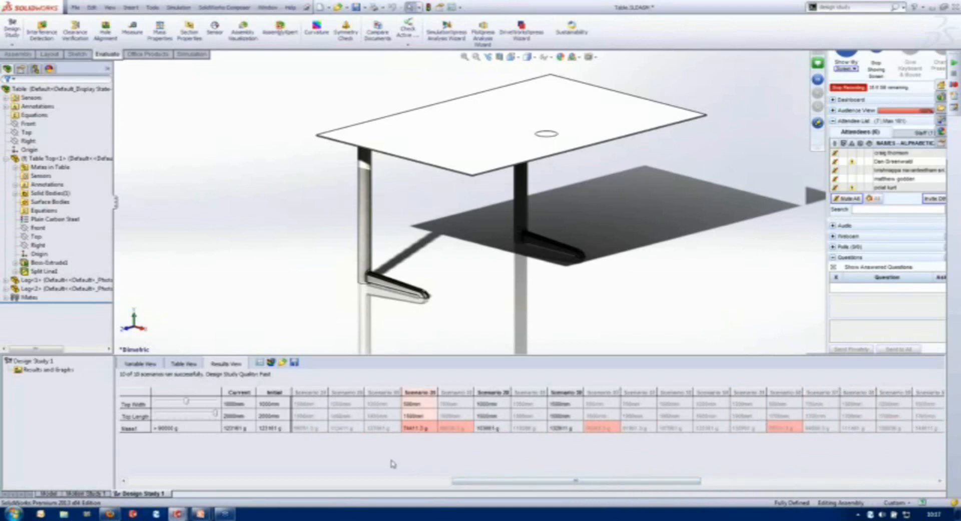
drag(488, 484, 250, 488)
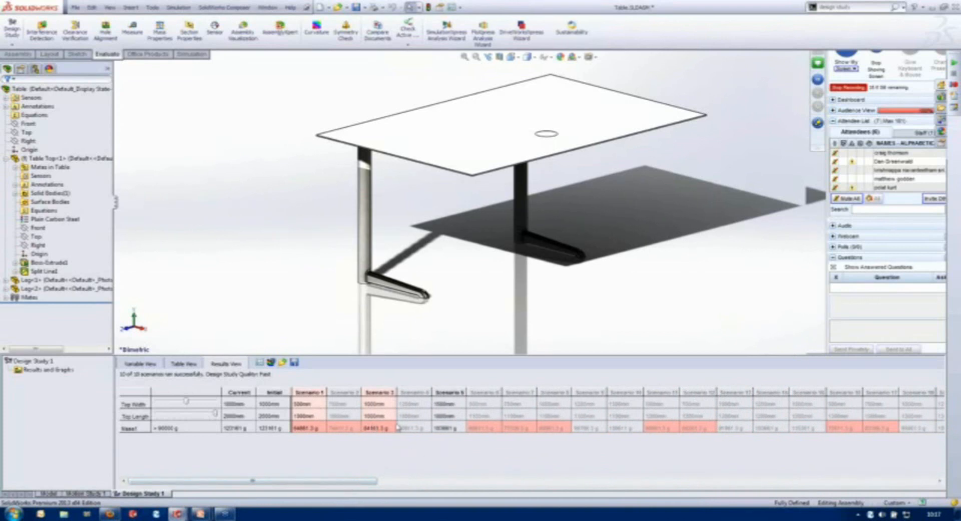
- Apply Scenario 10 to the model and run that scenario to calculate its accurate results
click(613, 393)
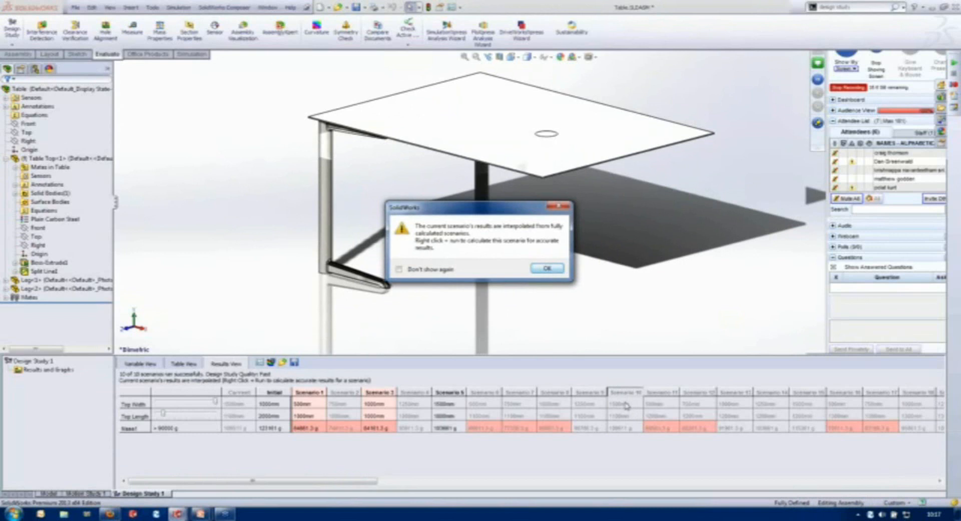
click(547, 269)
right_click(621, 392)
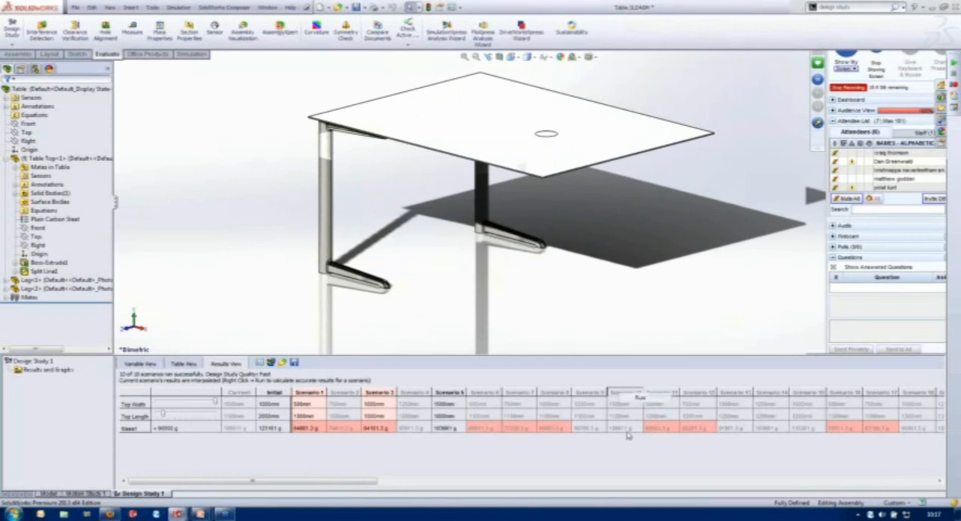
click(623, 398)
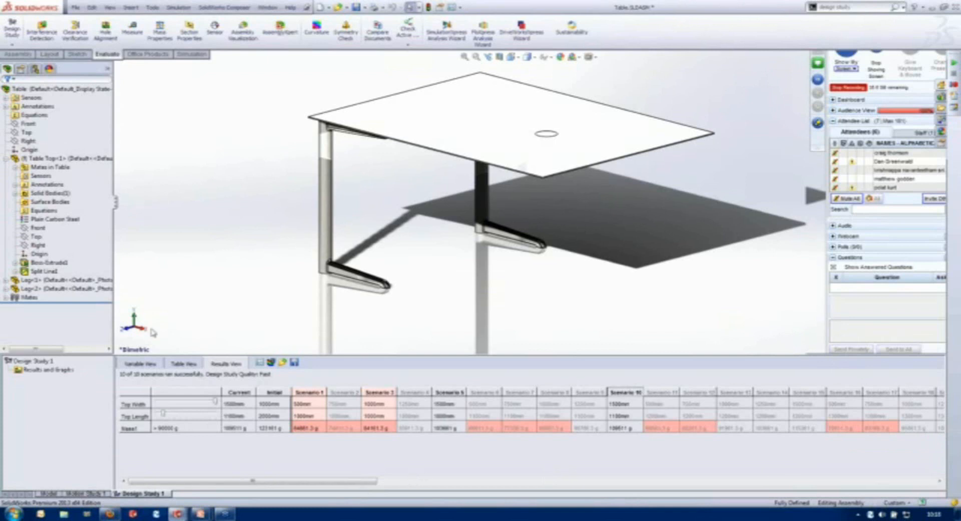
- Preview the table in different sizes by applying Scenarios 5, 9, 10, 5, 3 and 1 from the design study results
click(54, 262)
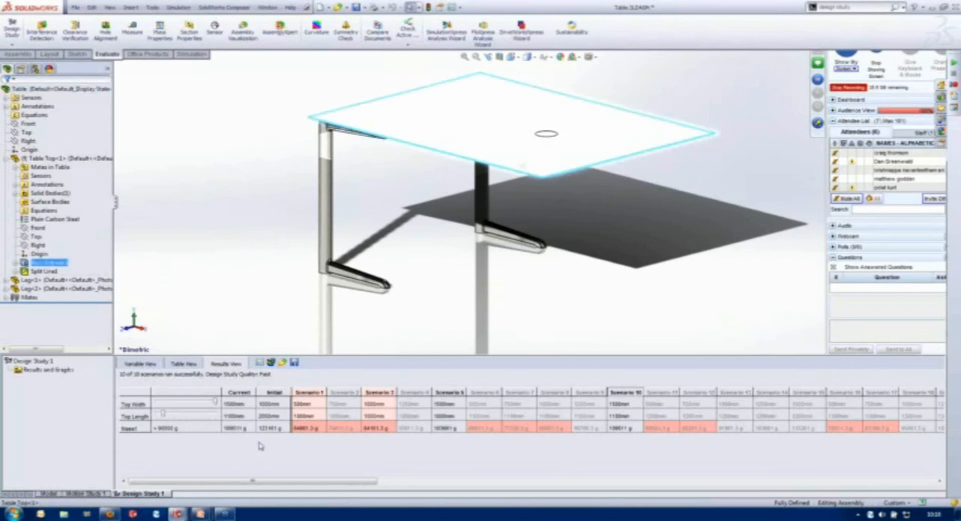
click(449, 392)
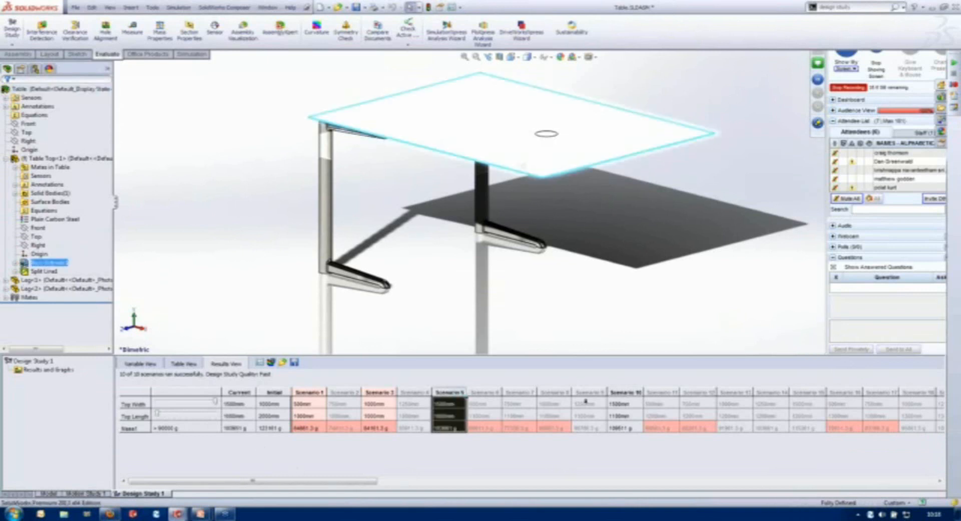
click(588, 393)
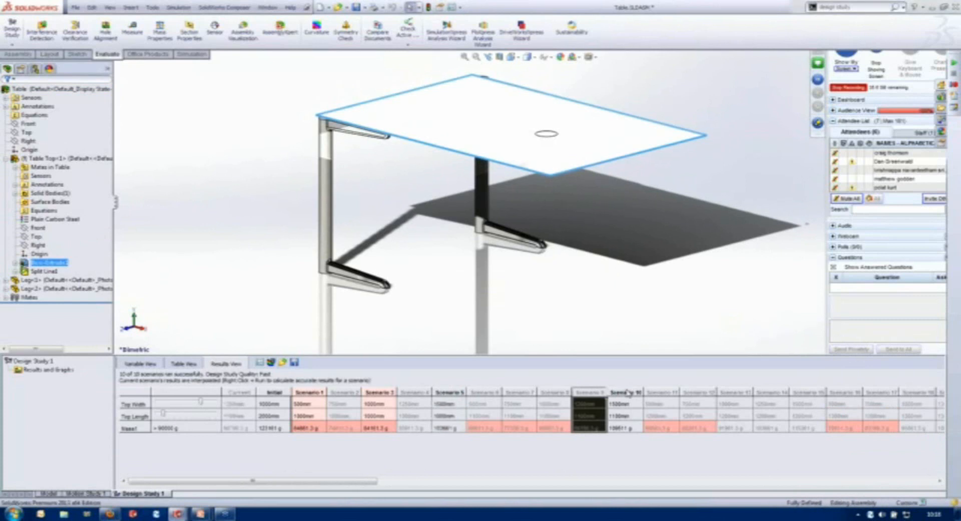
click(629, 393)
click(551, 273)
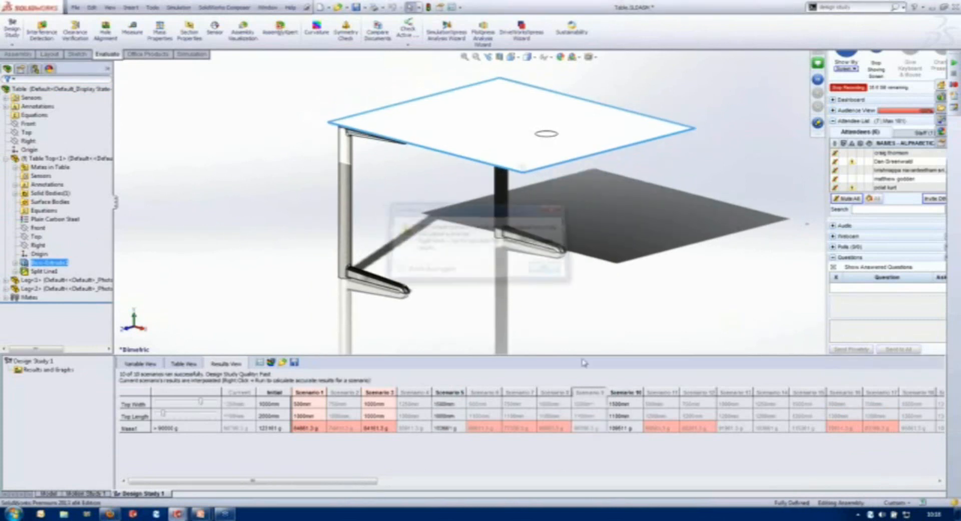
click(630, 393)
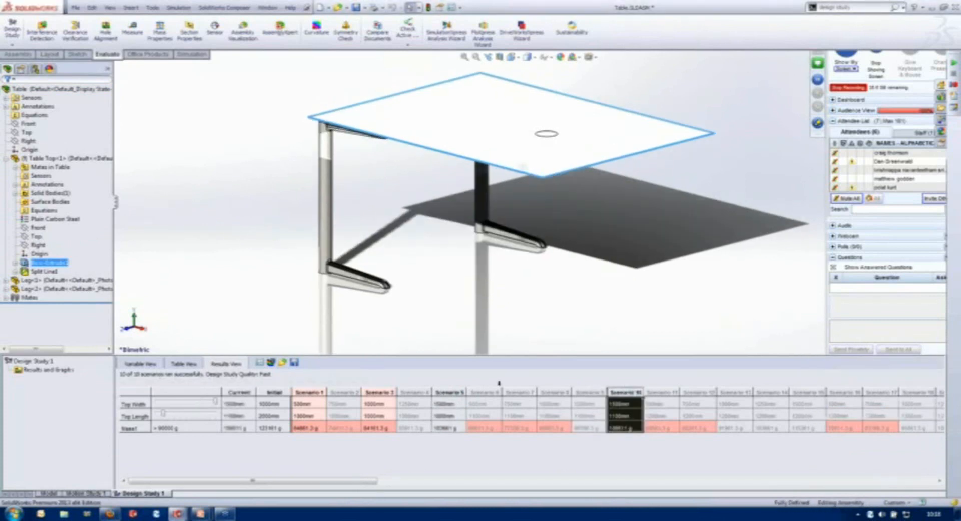
click(458, 392)
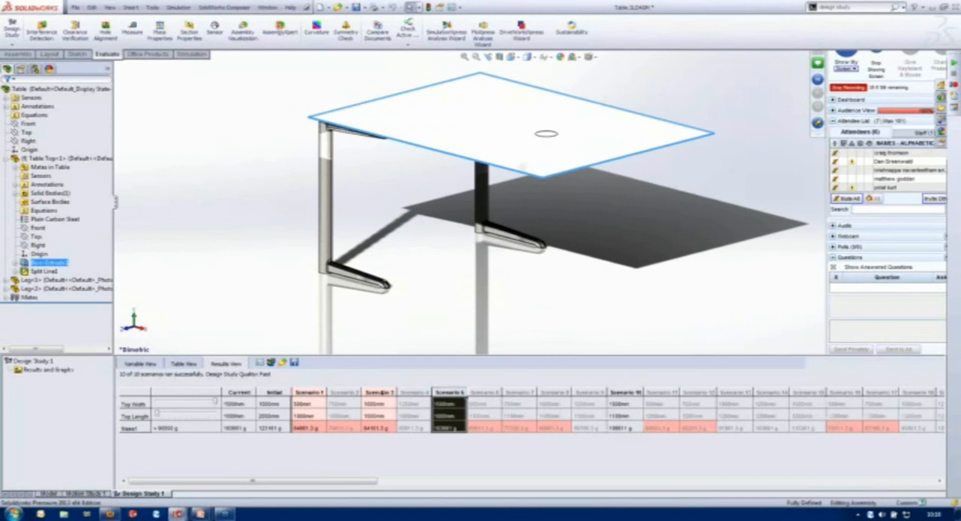
click(383, 392)
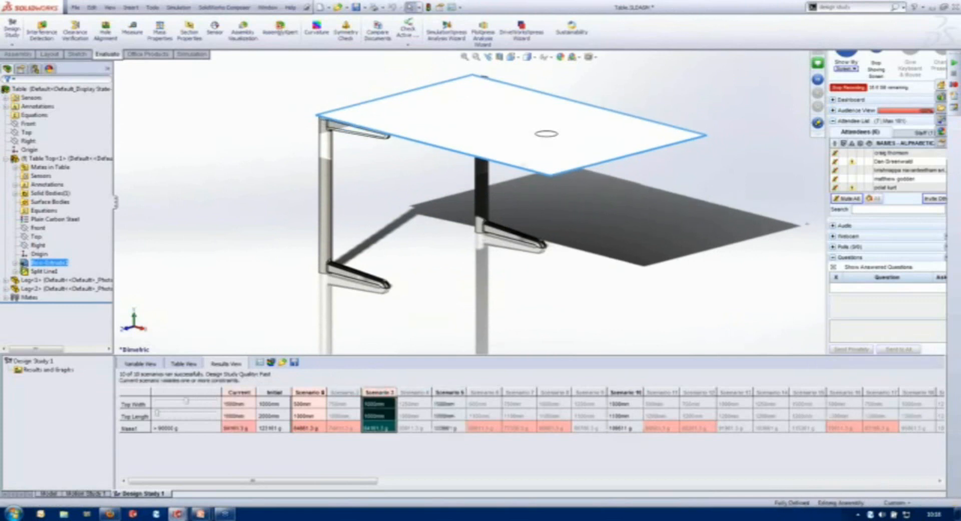
click(309, 392)
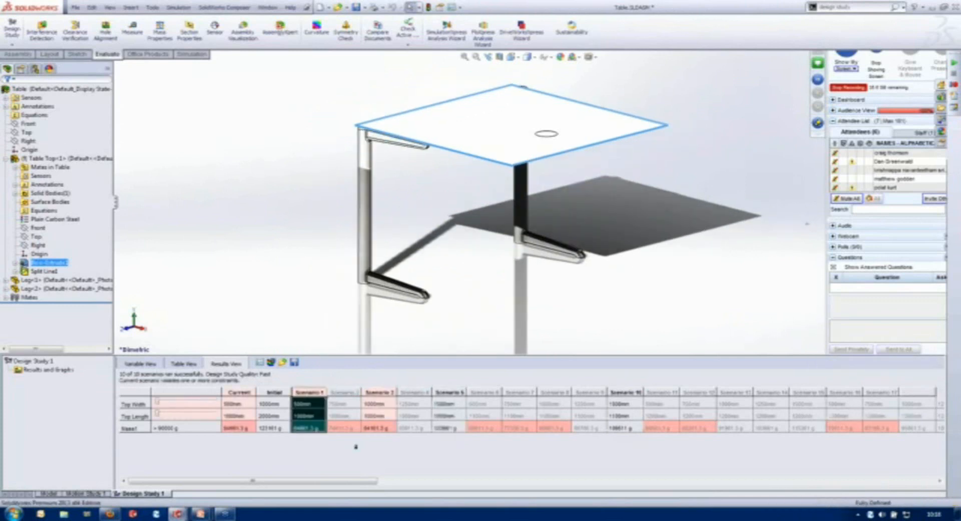
- Preview Scenario 28 and Scenario 53 on the table model, and return to the beginning of the scenario results
drag(371, 481, 702, 510)
click(455, 391)
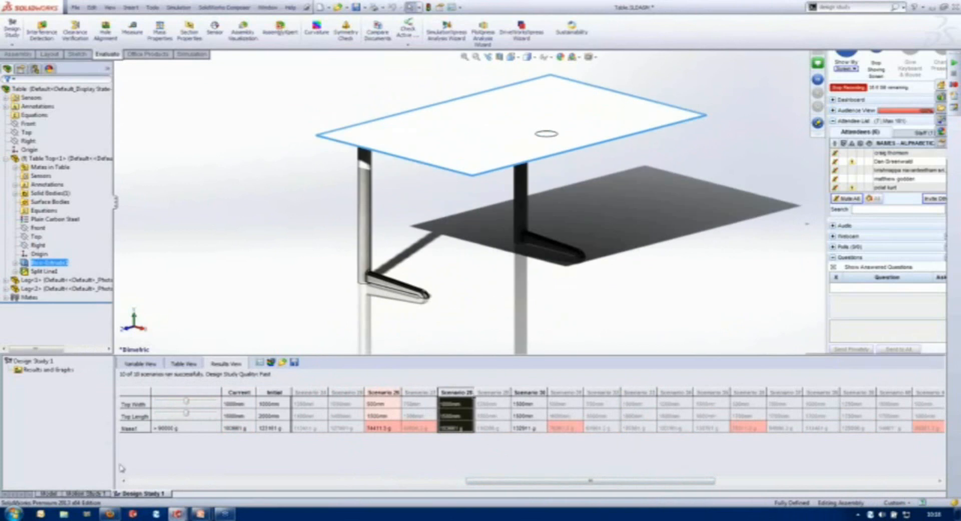
drag(494, 482, 801, 480)
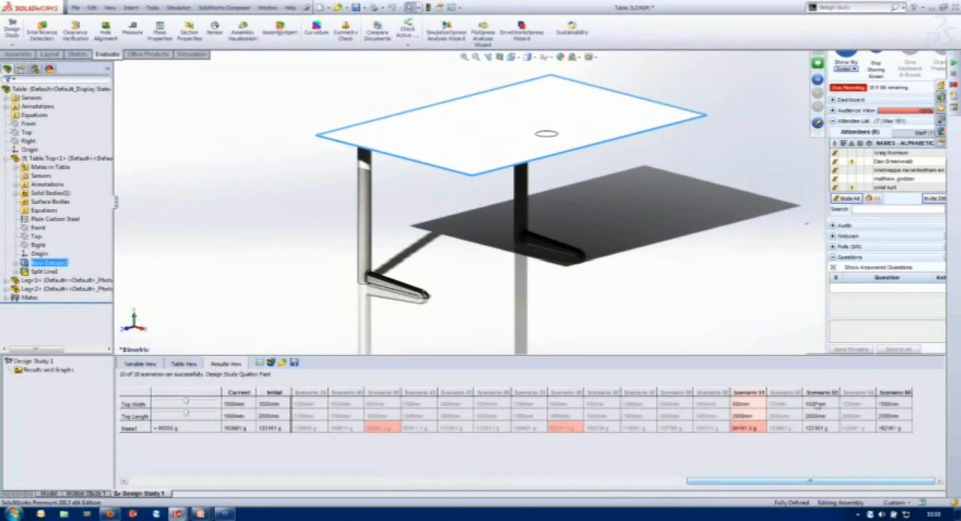
click(821, 392)
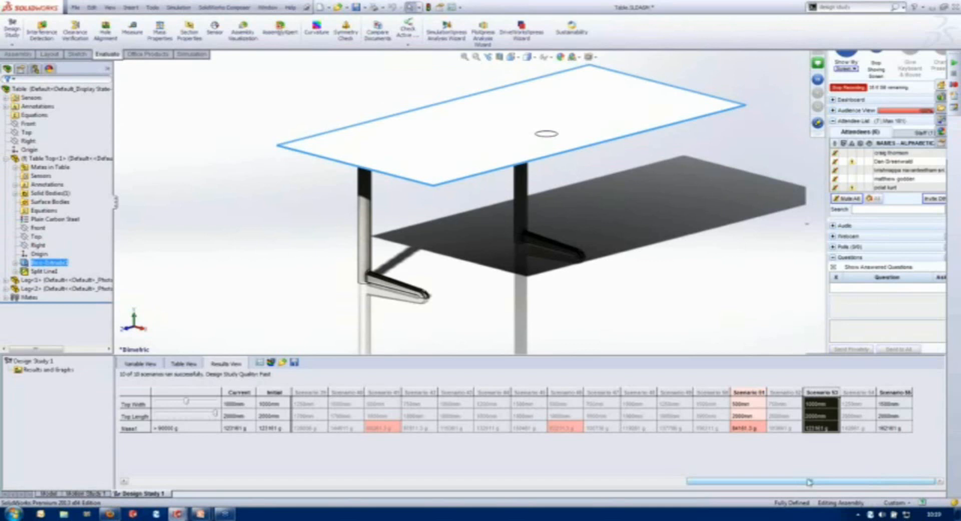
click(184, 483)
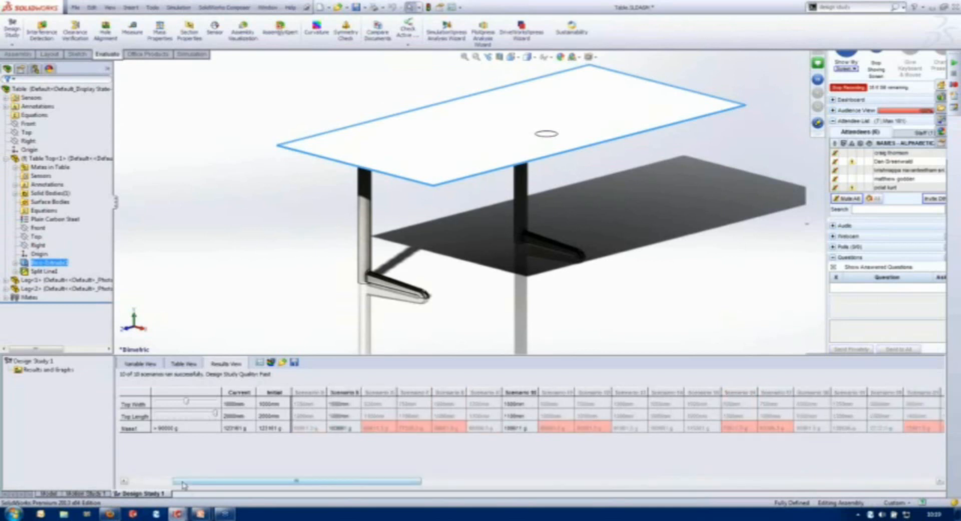
drag(183, 483, 140, 484)
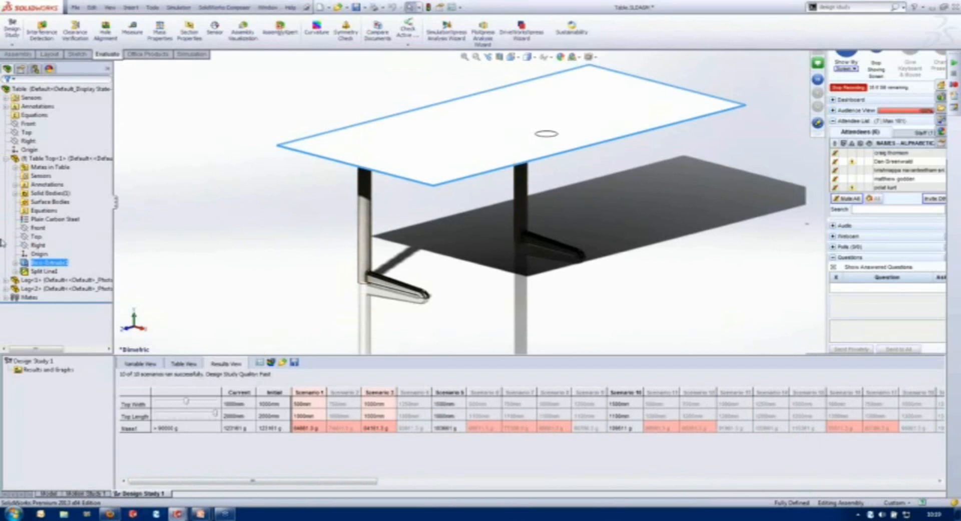
- Set the table top's length to 1600 mm and its width to 600 mm, and rebuild the assembly
click(49, 493)
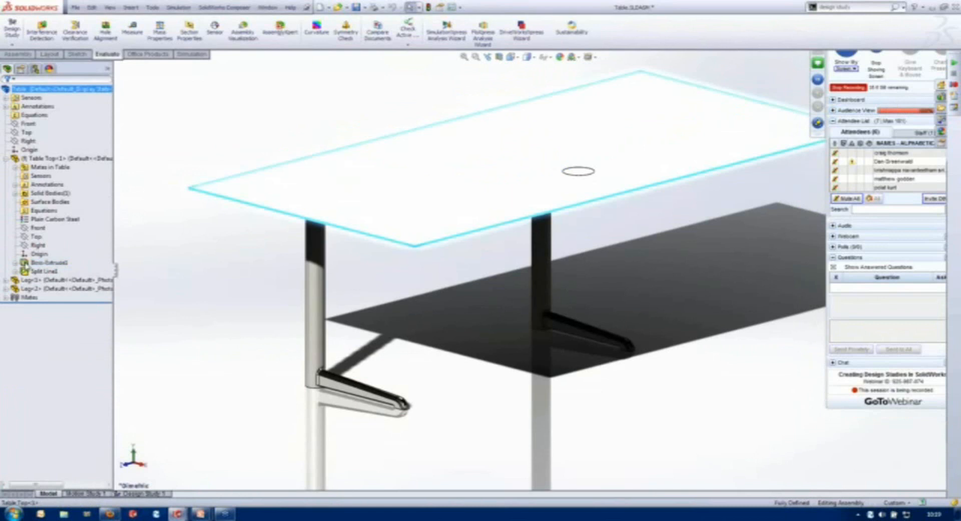
double_click(426, 127)
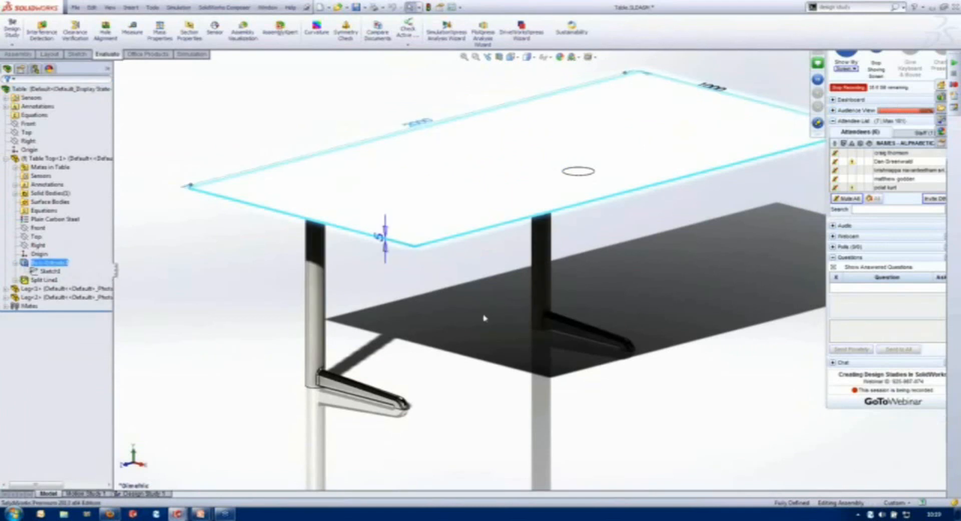
double_click(420, 122)
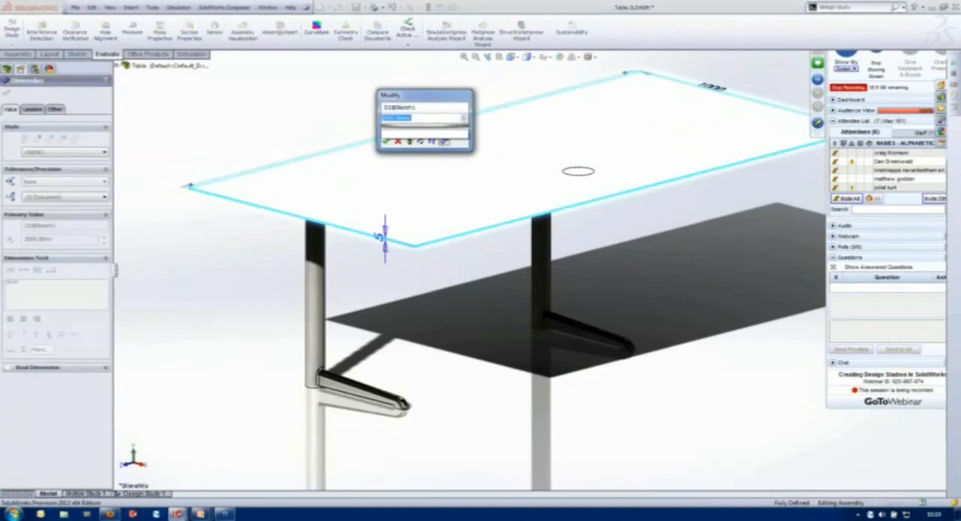
click(483, 318)
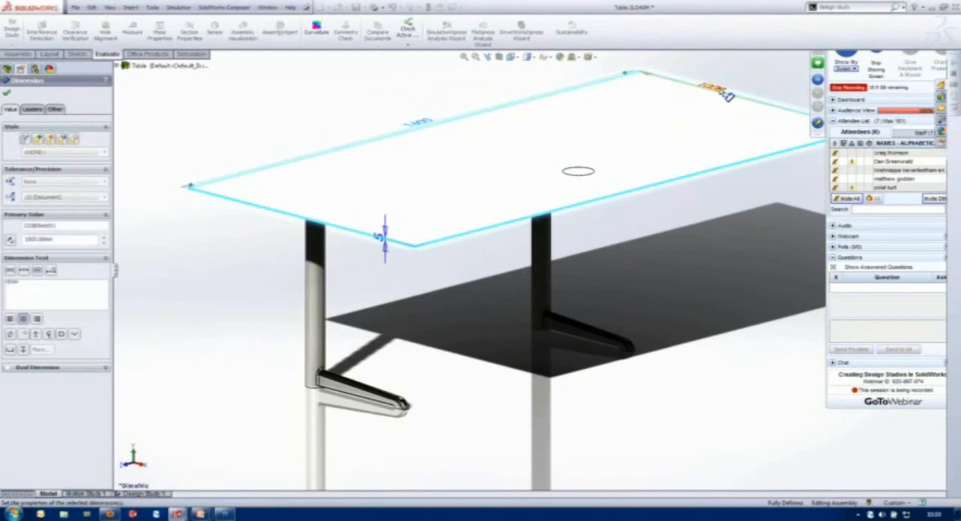
double_click(722, 93)
text(600)
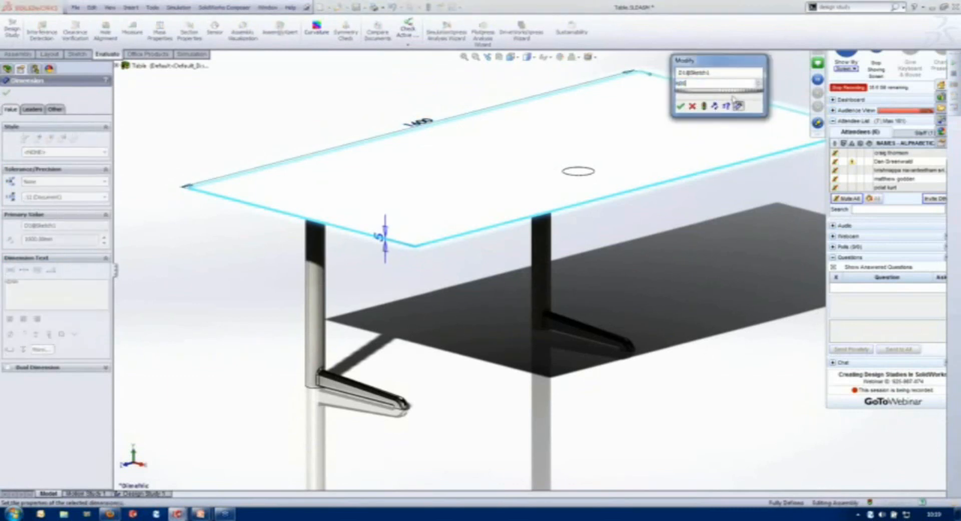
click(695, 407)
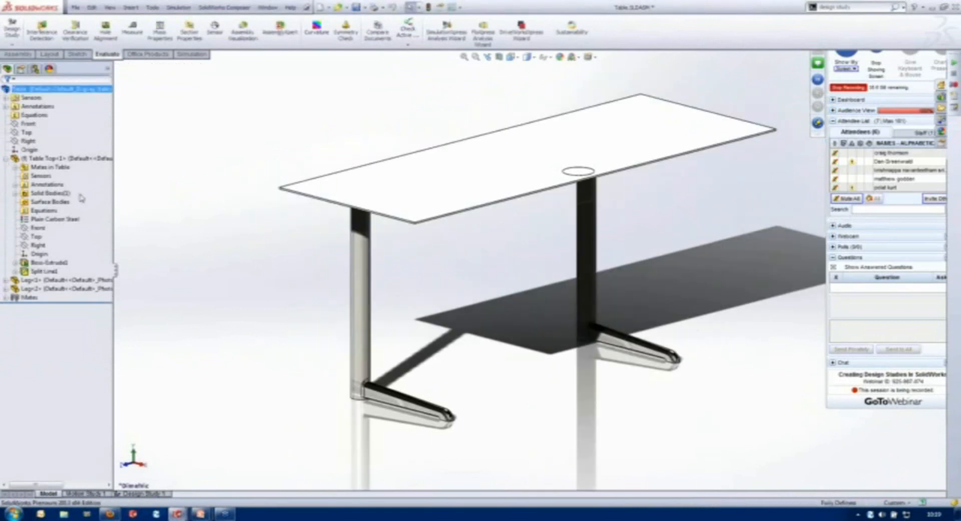
- Return to Design Study 1 and display its variables and constraints
click(5, 159)
click(129, 494)
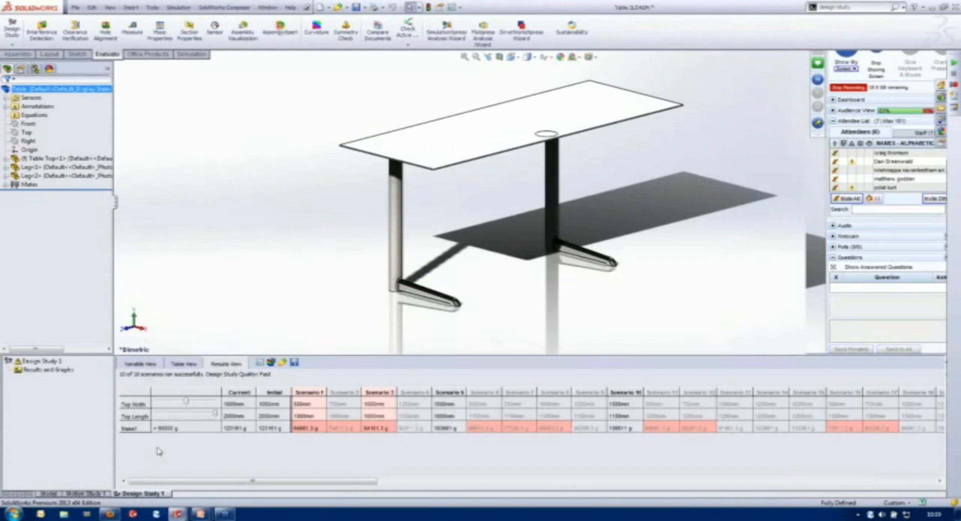
click(146, 365)
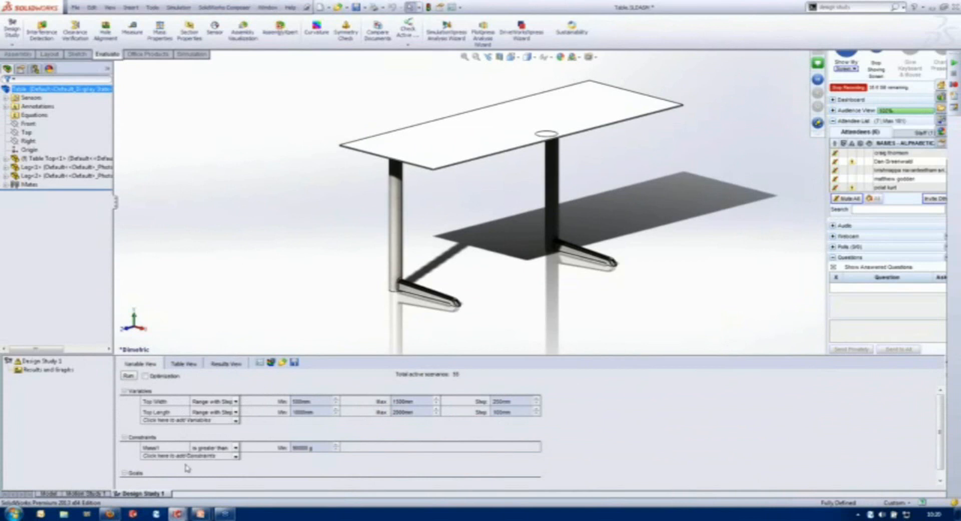
- Create a second design study and delete it again
right_click(143, 494)
click(176, 488)
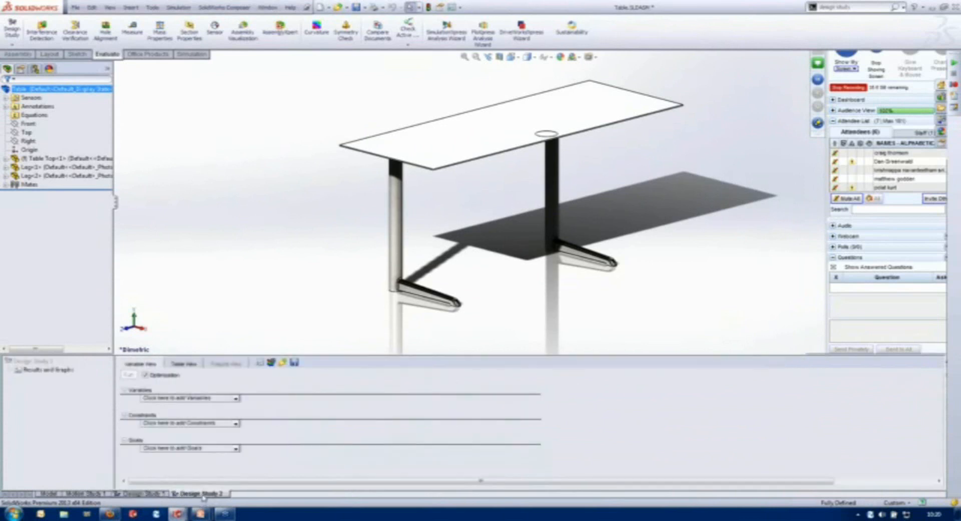
right_click(203, 500)
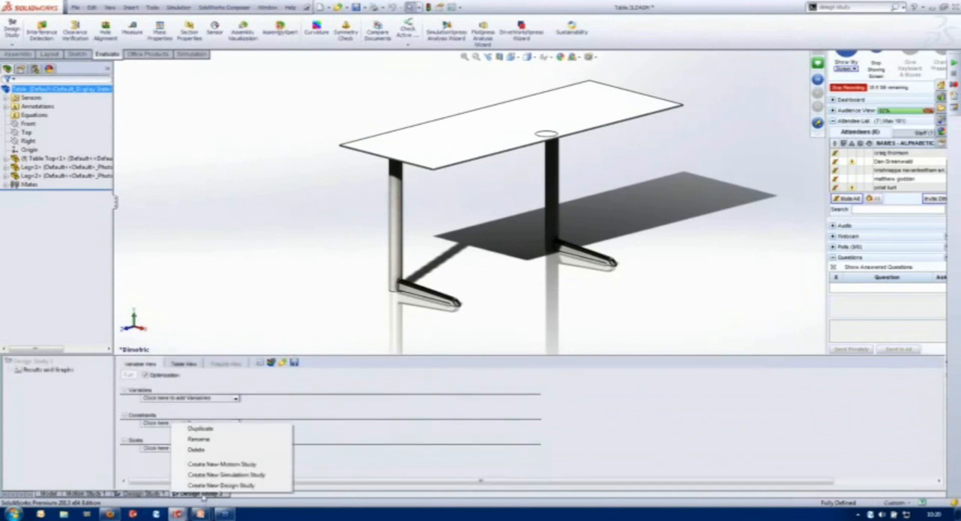
click(196, 449)
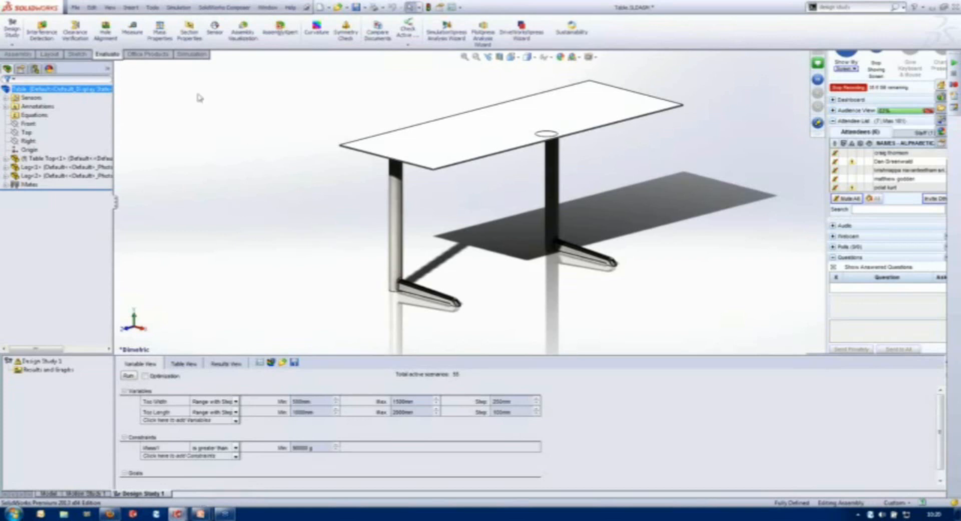
- Create a static simulation study named Static for the table assembly
click(191, 53)
click(13, 45)
click(30, 64)
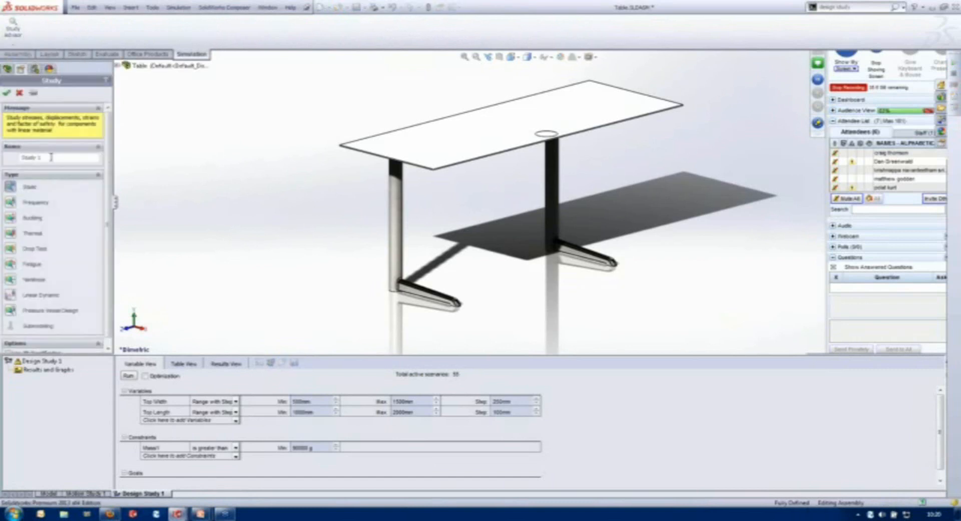
text(Static)
key(Return)
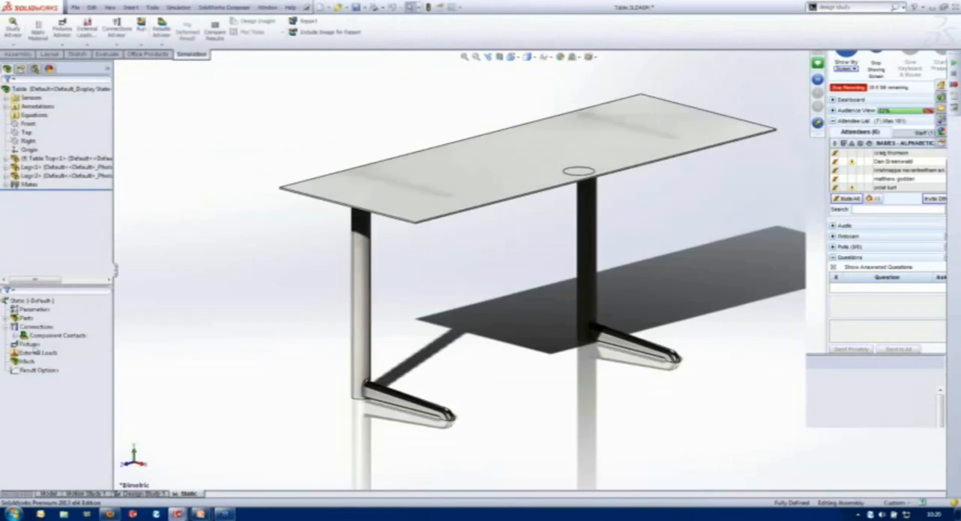
- Add a Fixed Geometry fixture to the foot pad faces under the ends of both table legs
right_click(31, 345)
click(62, 365)
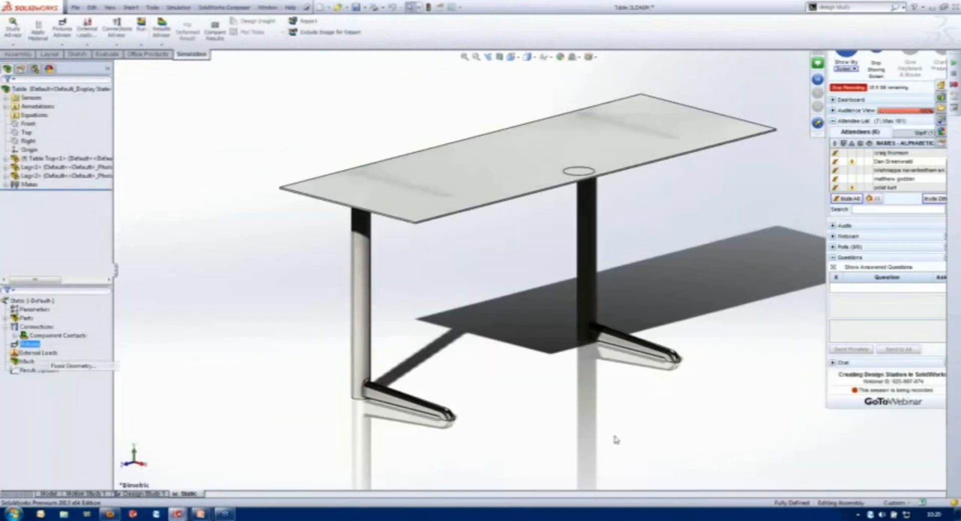
middle_drag(616, 439, 616, 350)
click(452, 238)
click(664, 422)
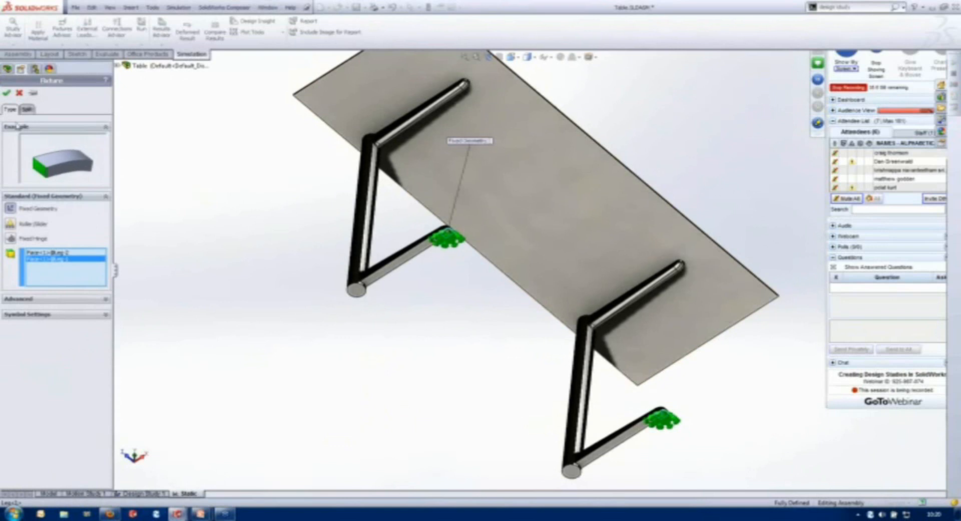
click(7, 92)
right_drag(368, 383, 269, 393)
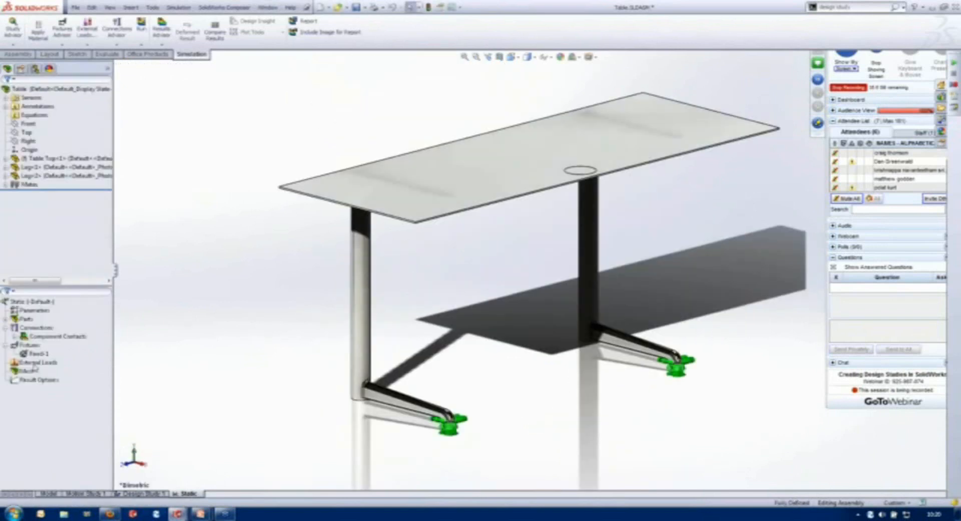
- Apply a 2000 N normal force to the circular area on the table top, and run the Static study
right_click(36, 362)
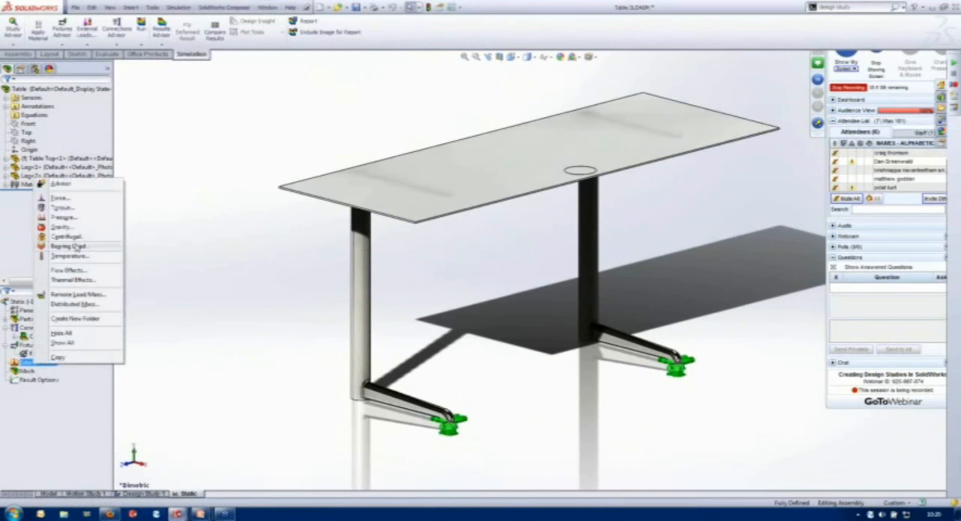
click(581, 171)
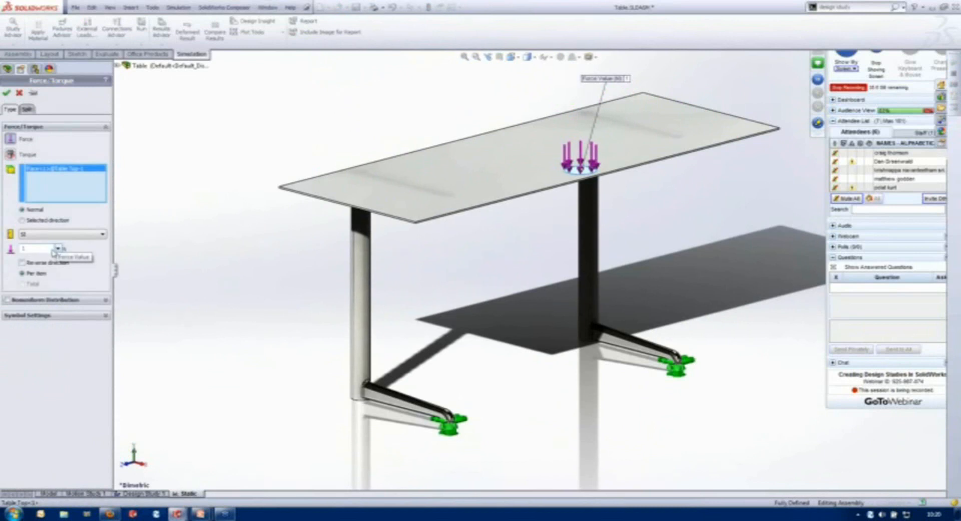
double_click(40, 249)
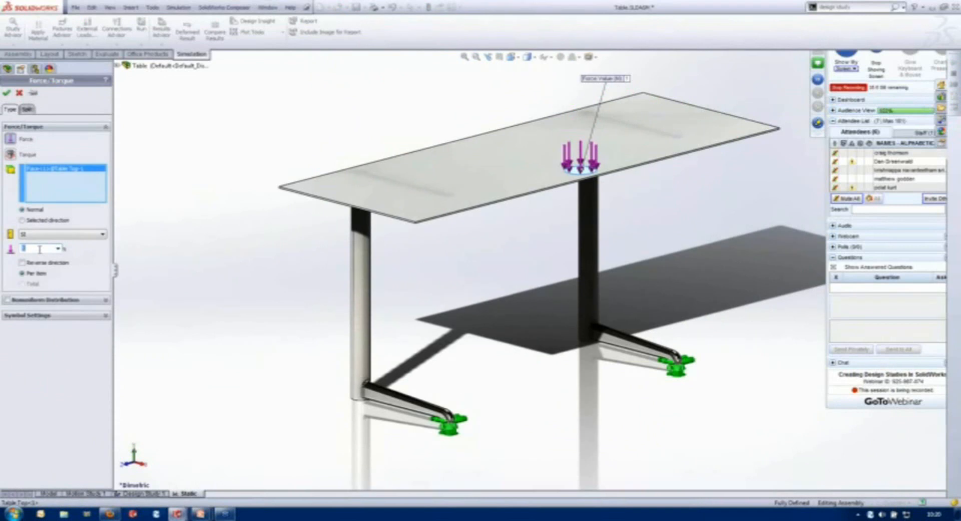
text(2000)
key(Return)
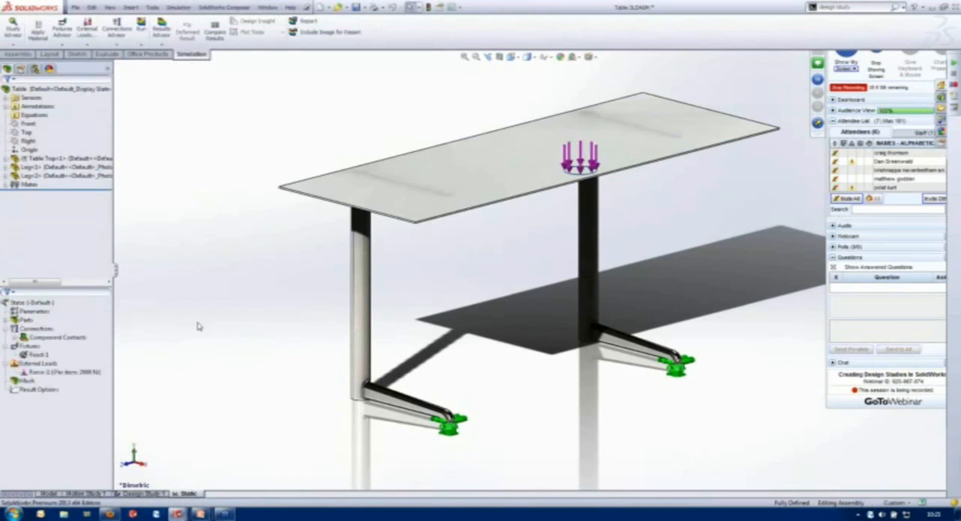
click(141, 27)
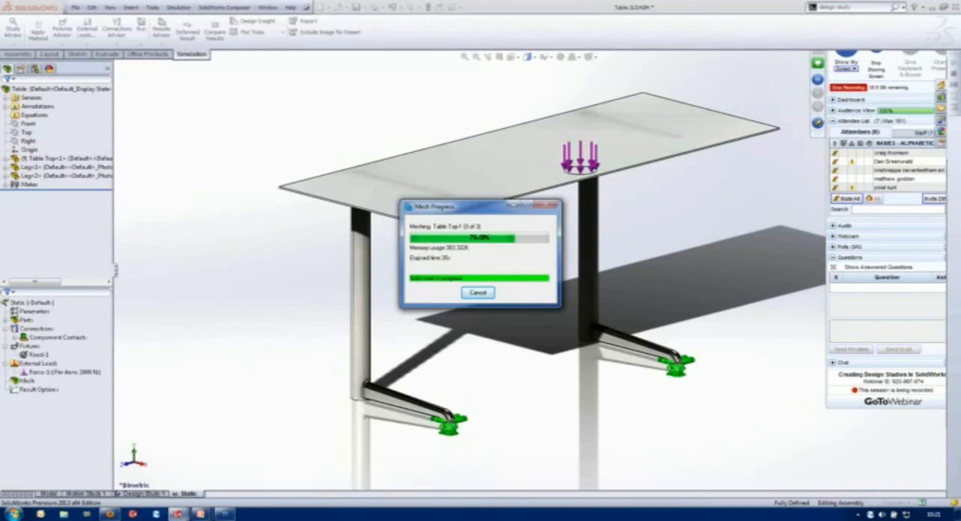
mouse_move(957, 514)
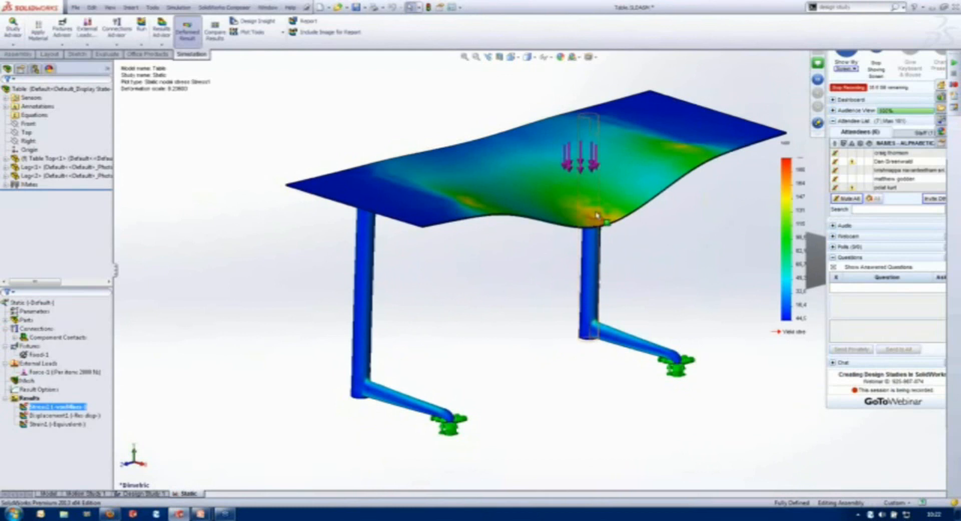
- Inspect the deformed stress plot from below and create a second design study for the table assembly
middle_drag(497, 384, 500, 345)
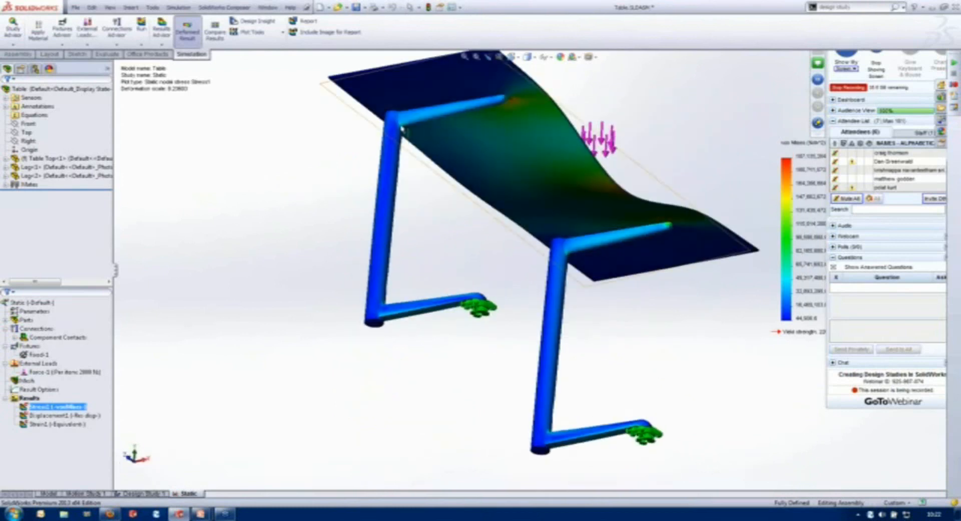
middle_drag(179, 240, 179, 245)
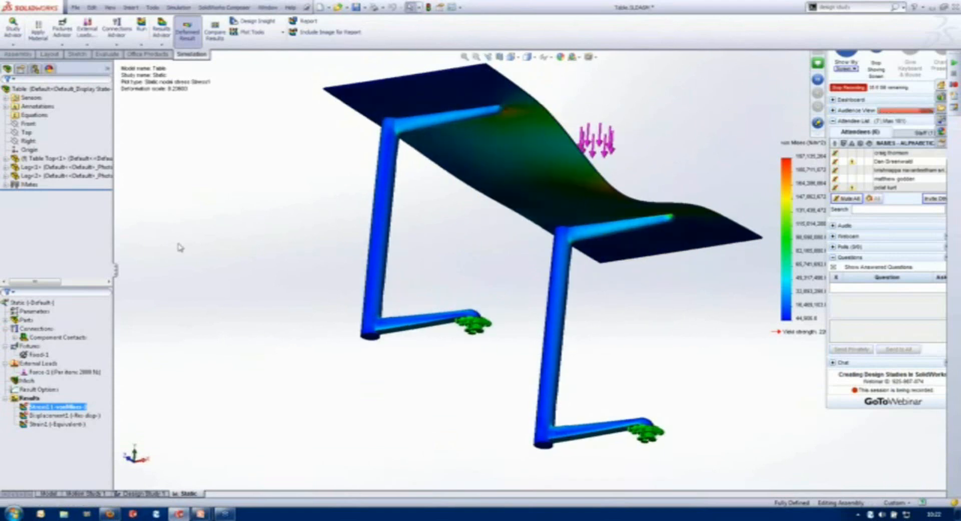
right_drag(181, 248, 208, 316)
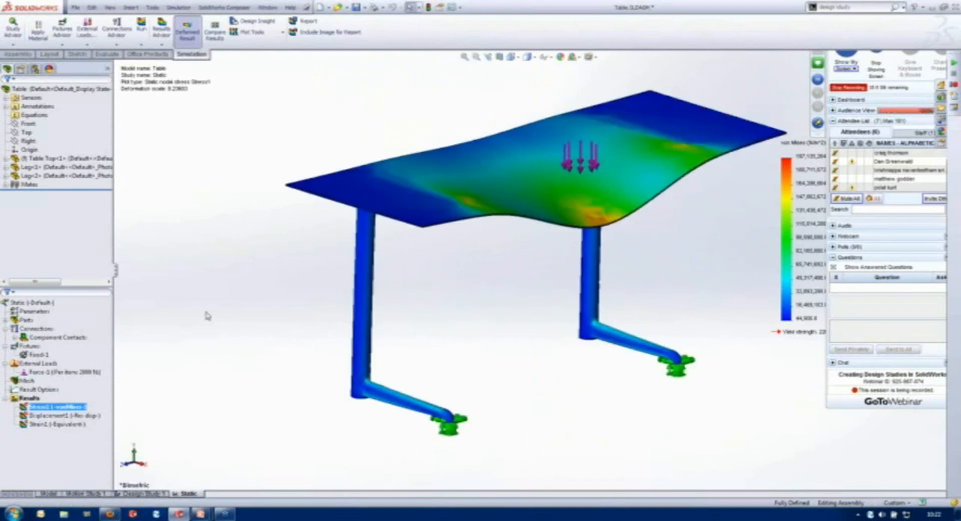
right_click(195, 495)
click(222, 484)
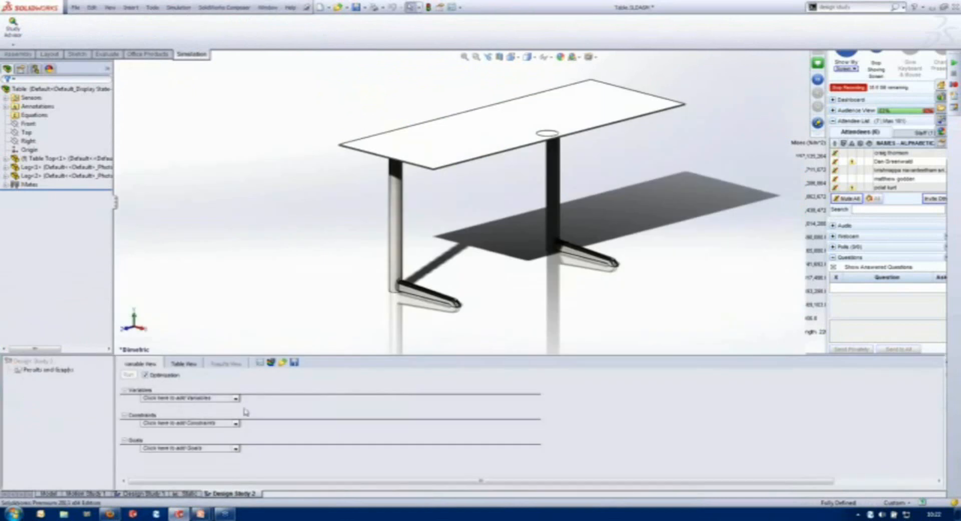
- Add a model-dimension parameter named Upper Leg Height, linked to the 51.59 mm dimension of the leg's upper arm
click(237, 399)
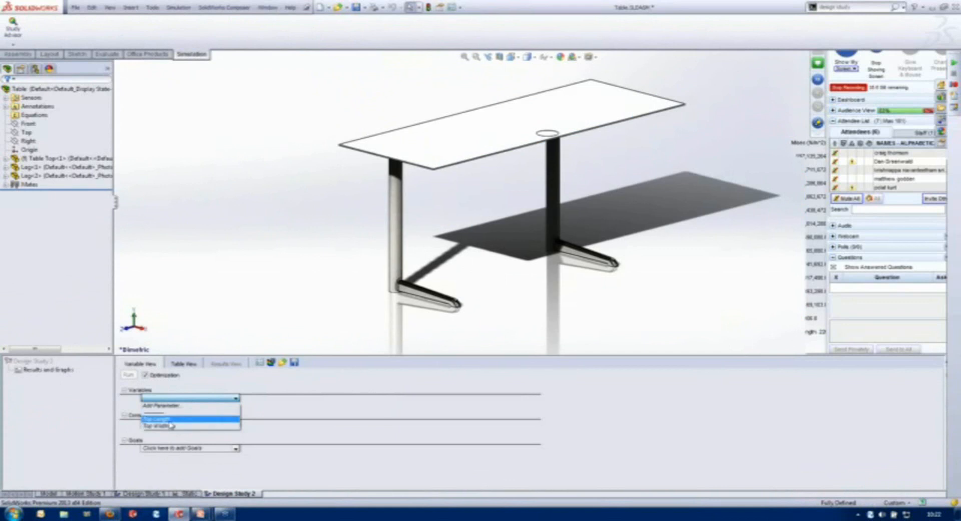
click(172, 406)
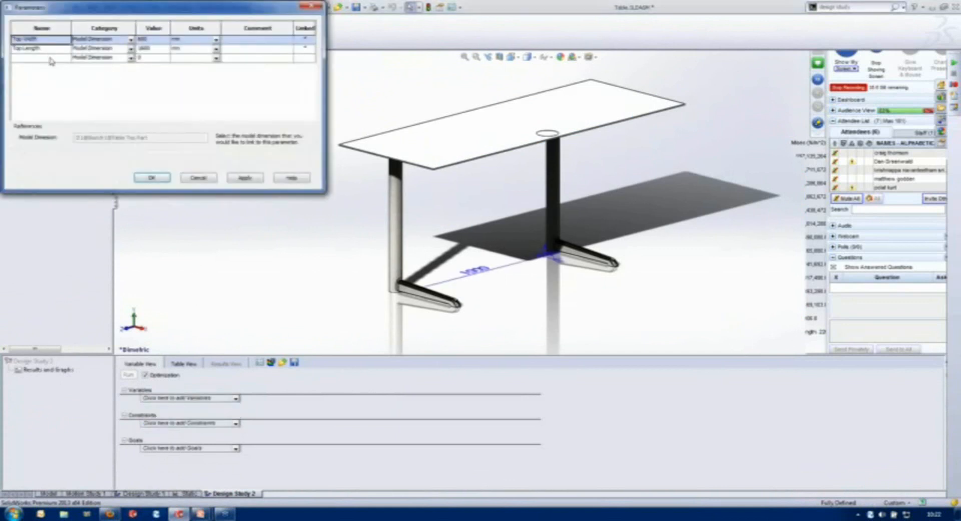
click(52, 58)
text(L)
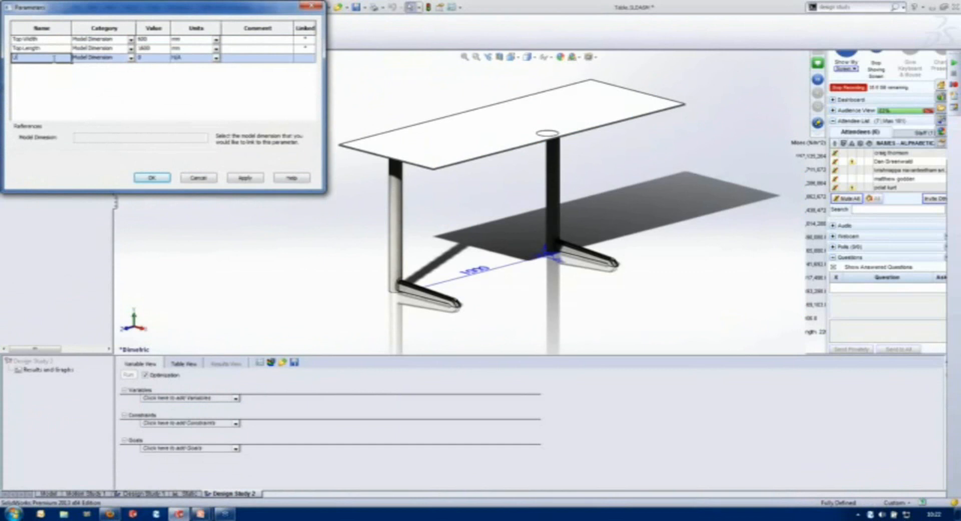
text(ower)
text( Leg Height)
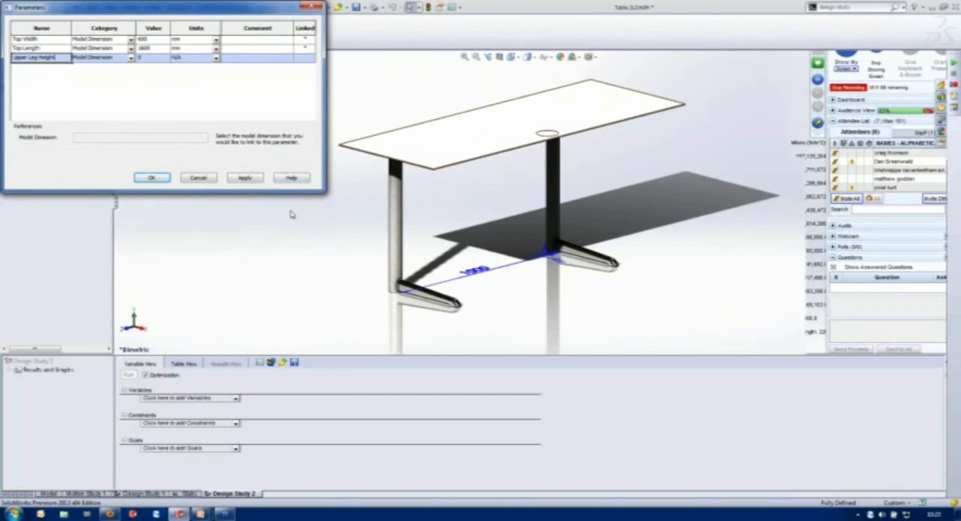
middle_drag(368, 248, 392, 182)
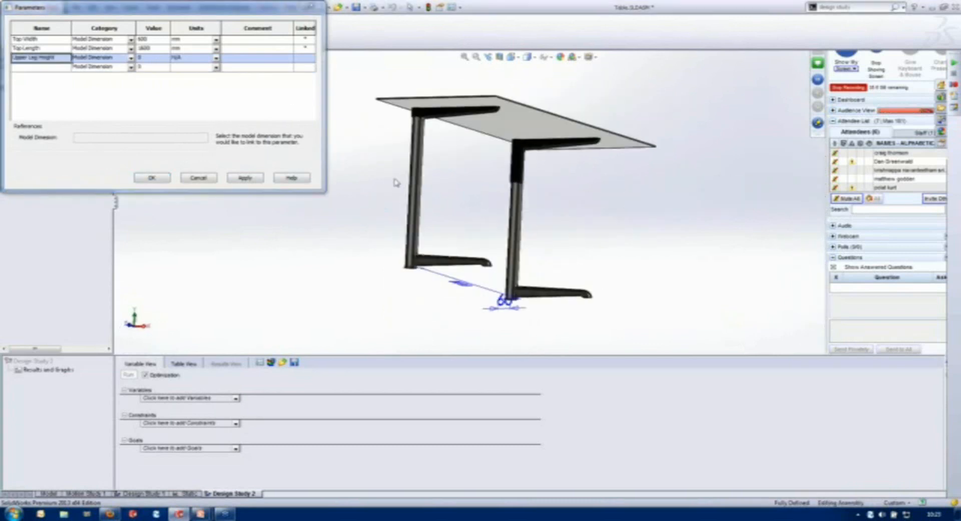
double_click(442, 115)
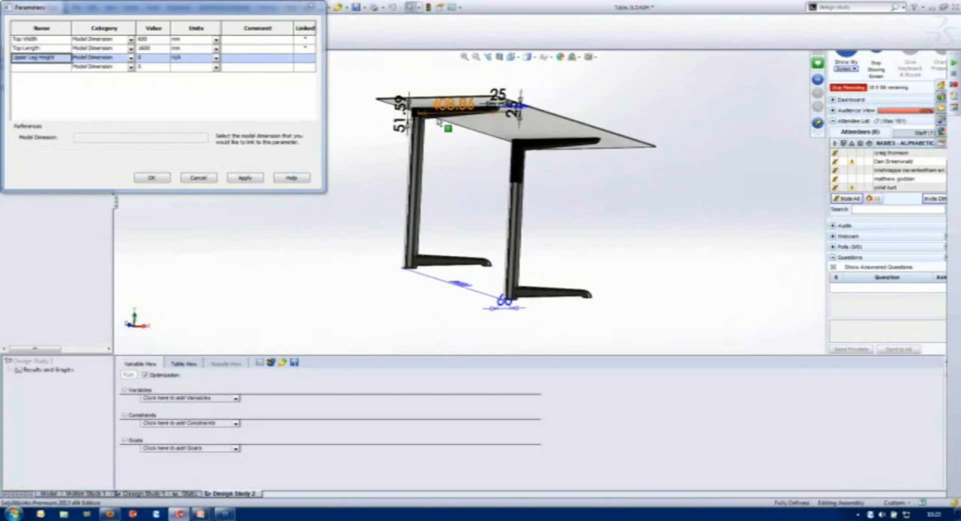
click(401, 123)
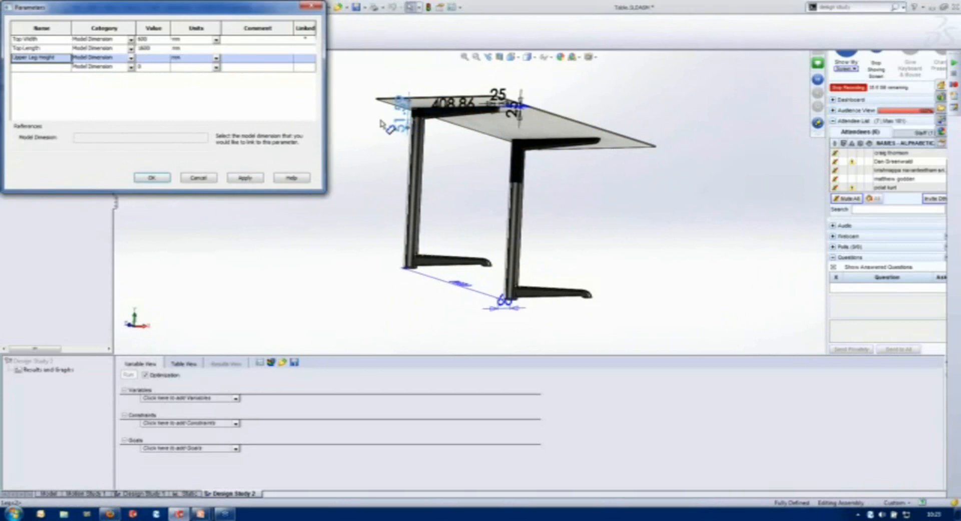
- Add a parameter named Upper Leg Length, linked to the 408.86 mm dimension of the leg's upper arm
click(47, 66)
text(Upper Leg Length)
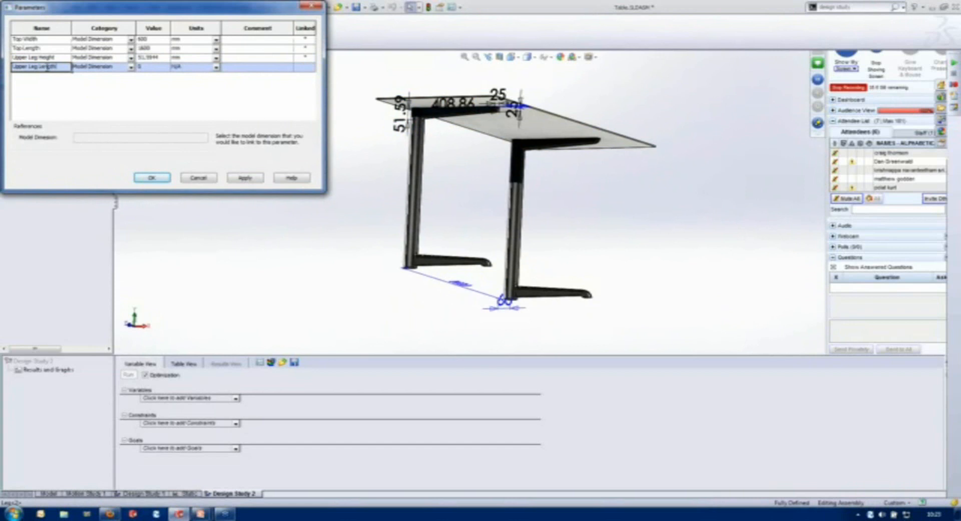
click(453, 105)
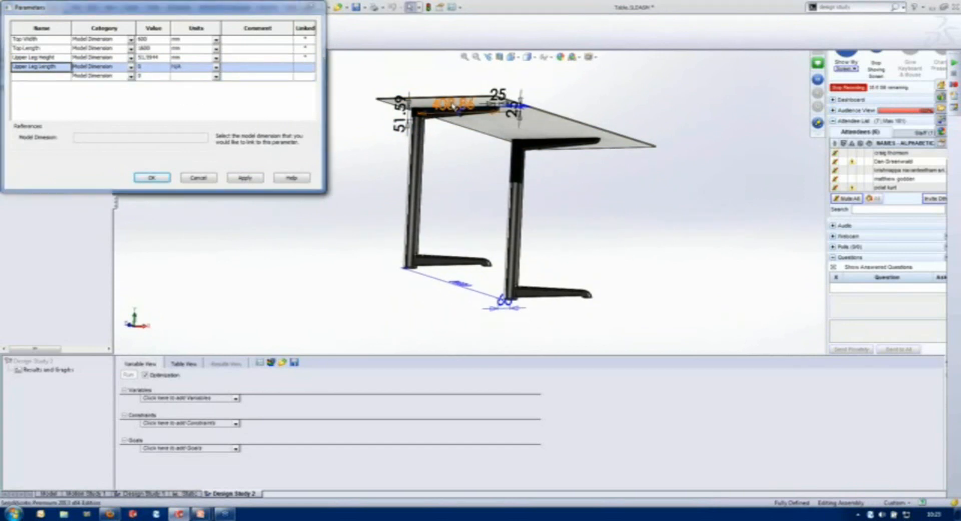
- Add a parameter named Lower Leg Height, linked to the 52.37 mm dimension of the leg's foot
click(59, 76)
text(Lower Leg Height)
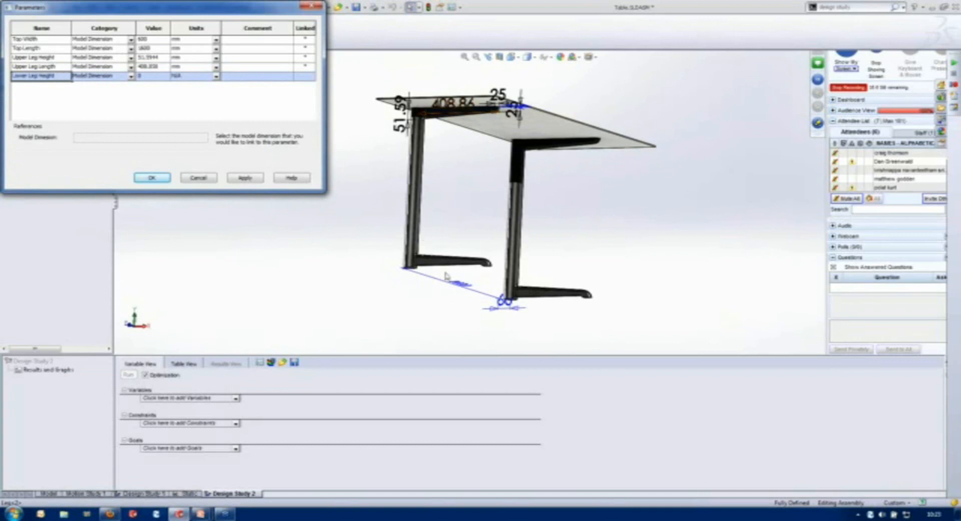
double_click(426, 266)
click(395, 261)
- Add a parameter named Lower Leg Length, linked to the foot's 406.55 mm dimension, and accept the parameter list
click(43, 85)
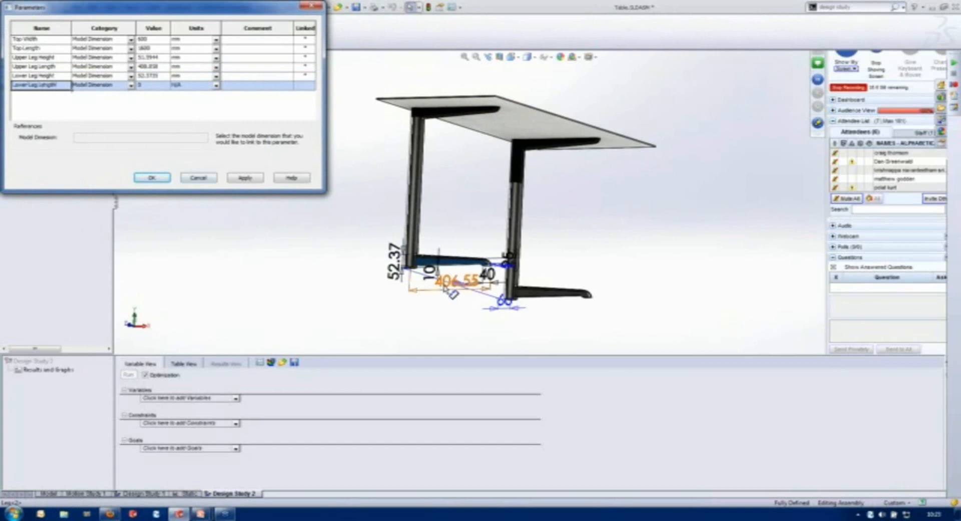
click(448, 293)
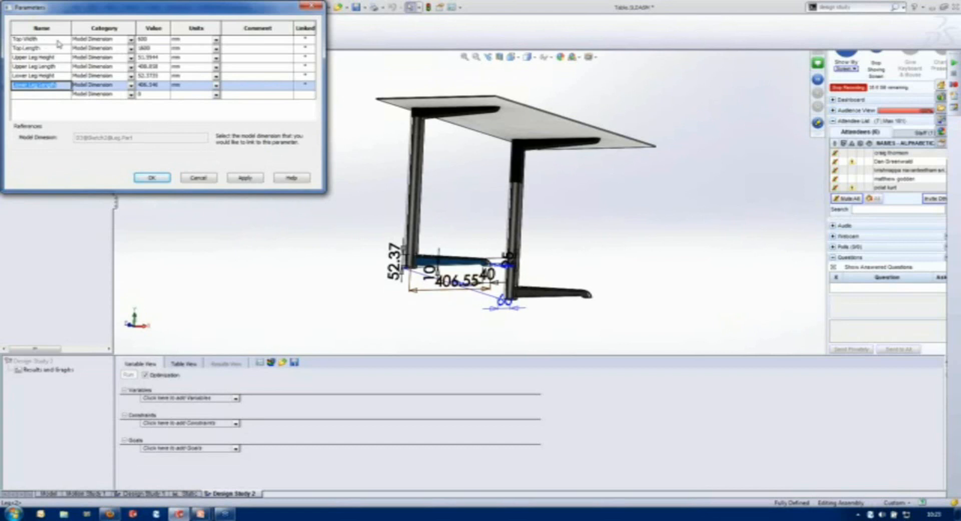
click(152, 177)
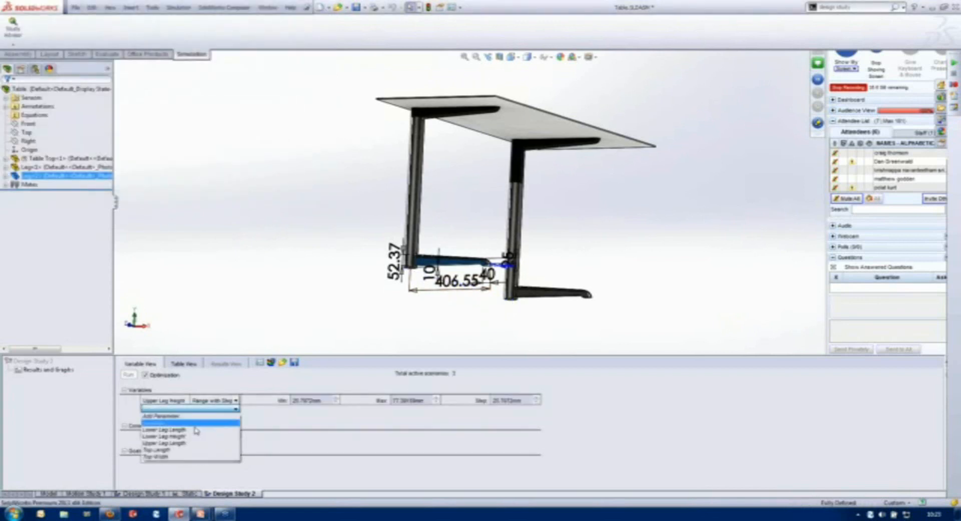
- Add Upper Leg Length, Lower Leg Length, Lower Leg Height and Top Width as variables of Design Study 2
click(194, 445)
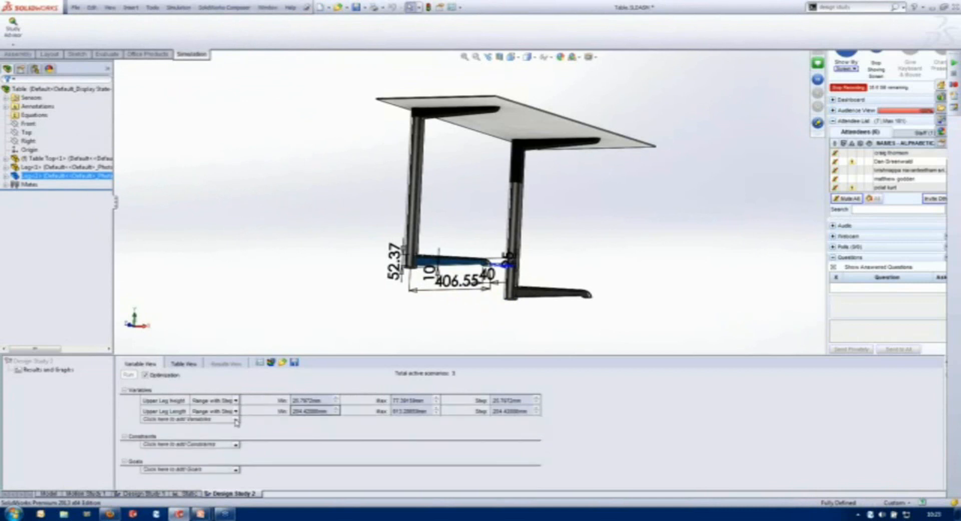
click(231, 419)
click(191, 444)
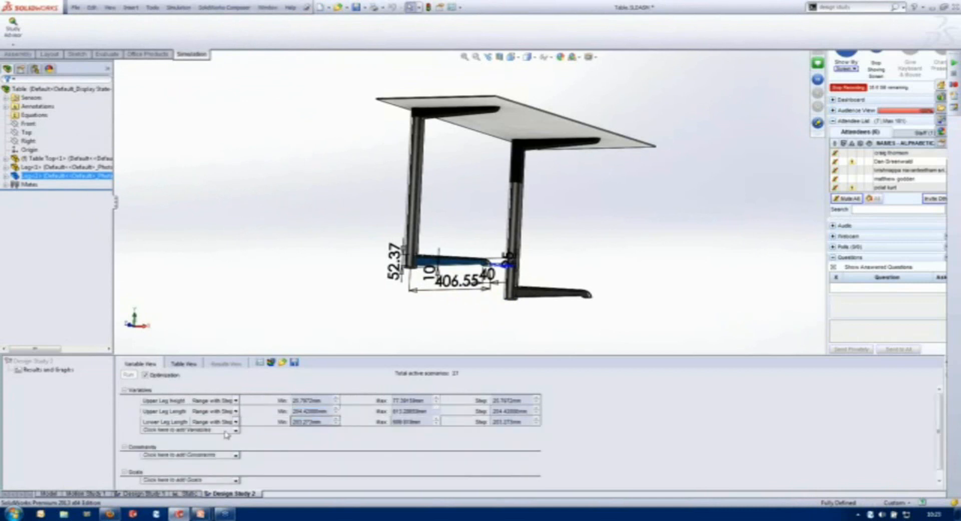
click(236, 431)
click(236, 432)
click(236, 432)
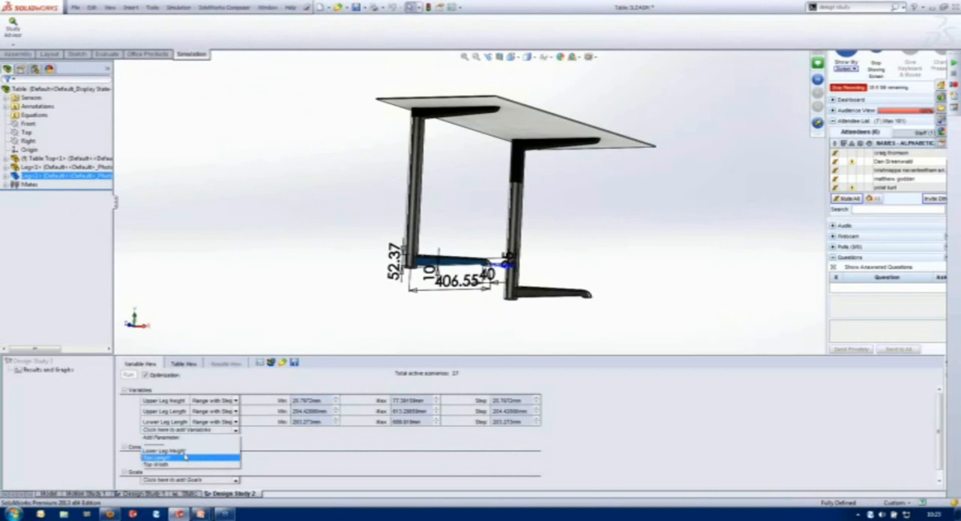
click(209, 454)
click(236, 441)
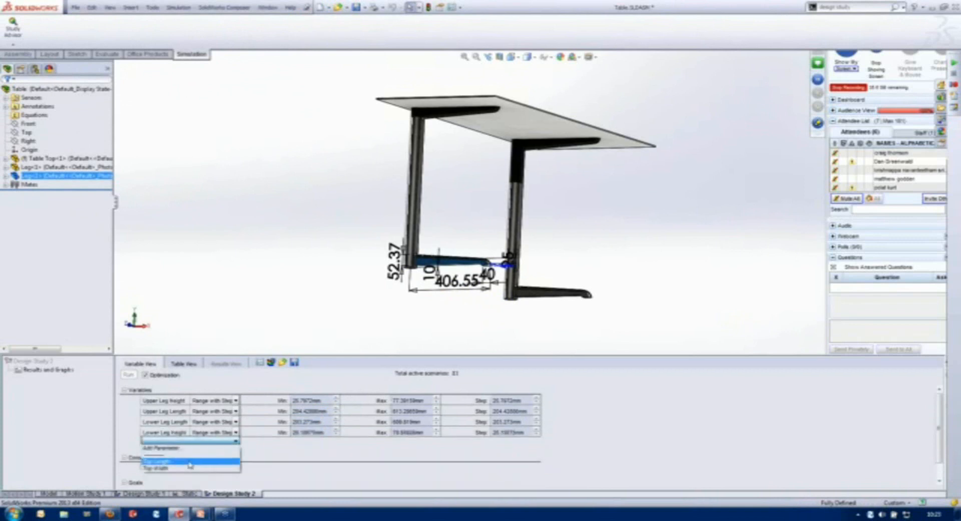
click(190, 457)
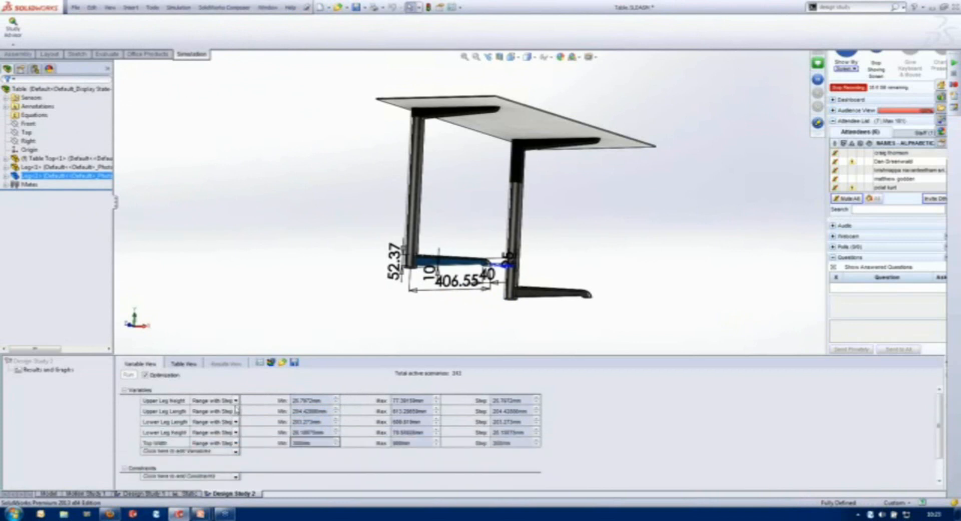
- Change the type of all five study variables to Range
click(237, 401)
click(225, 420)
click(237, 412)
click(235, 431)
click(235, 422)
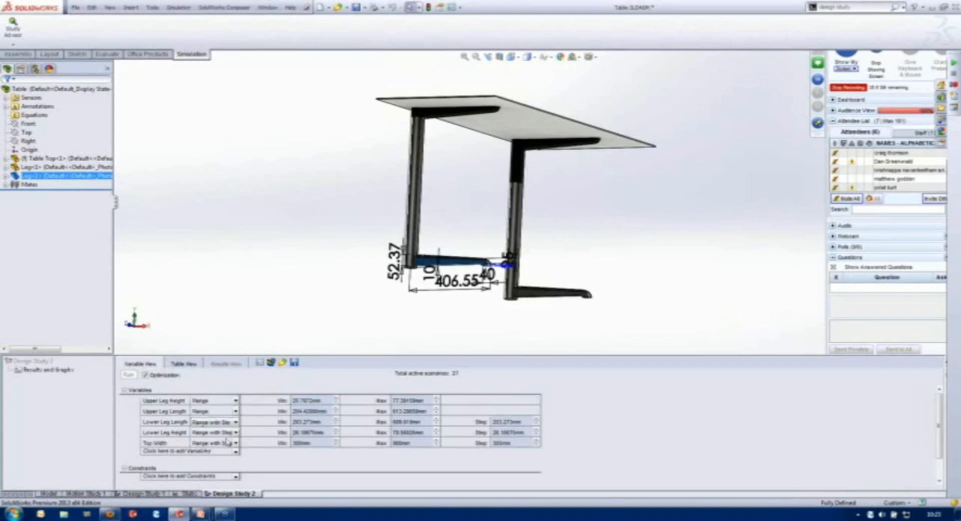
click(215, 443)
click(235, 432)
click(220, 454)
click(236, 442)
click(215, 464)
- Set the Upper Leg Height range to 50–80 mm and the Upper Leg Length range to 400–500 mm
click(313, 402)
text(5)
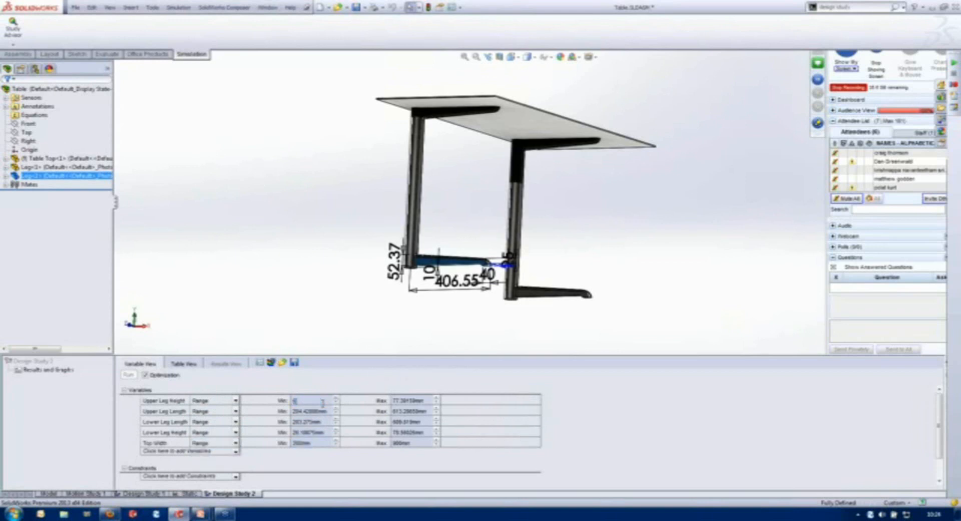
key(Tab)
text(8)
key(Tab)
key(Tab)
text(400)
key(Tab)
text(500)
key(Tab)
key(Tab)
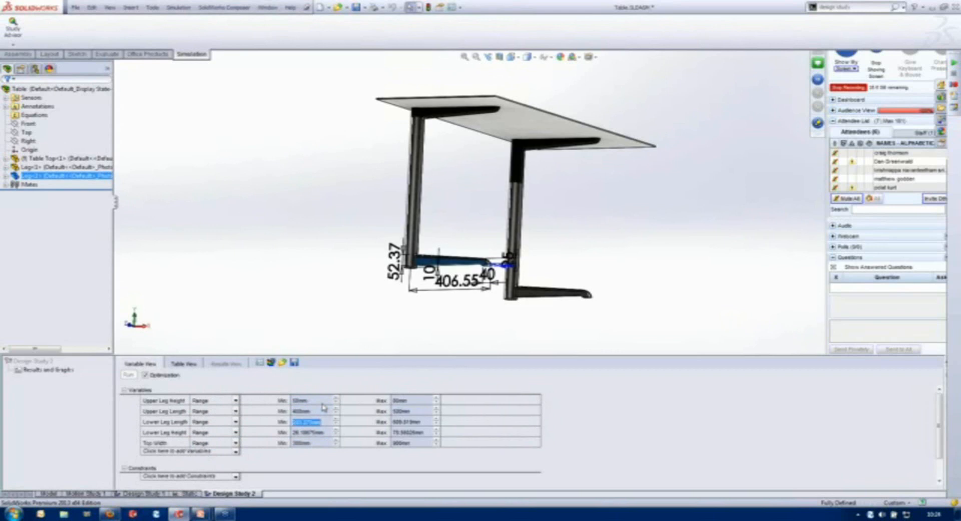
- Set the Lower Leg Length range to 400–500 mm and the Lower Leg Height range to 50–80 mm
text(400)
key(Tab)
text(500)
key(Tab)
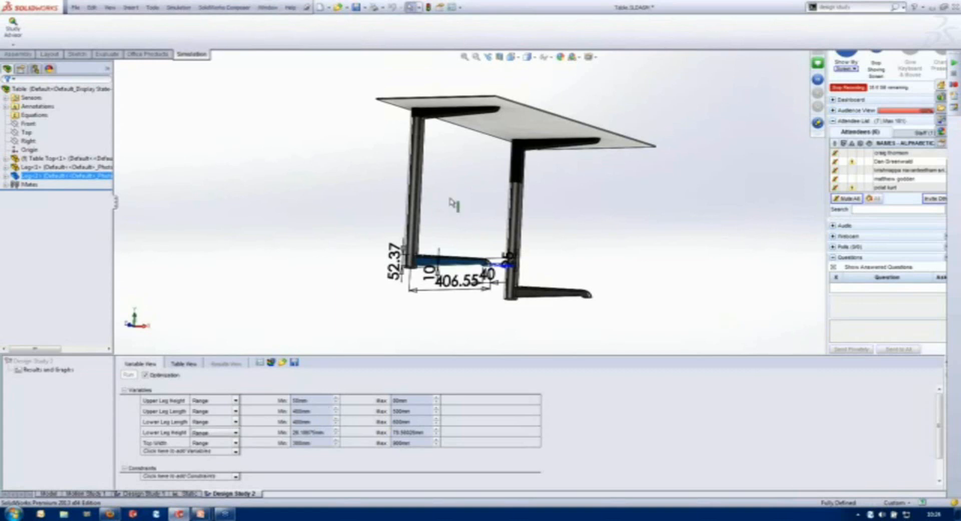
double_click(307, 431)
text(10)
key(Tab)
text(50)
key(Tab)
key(Tab)
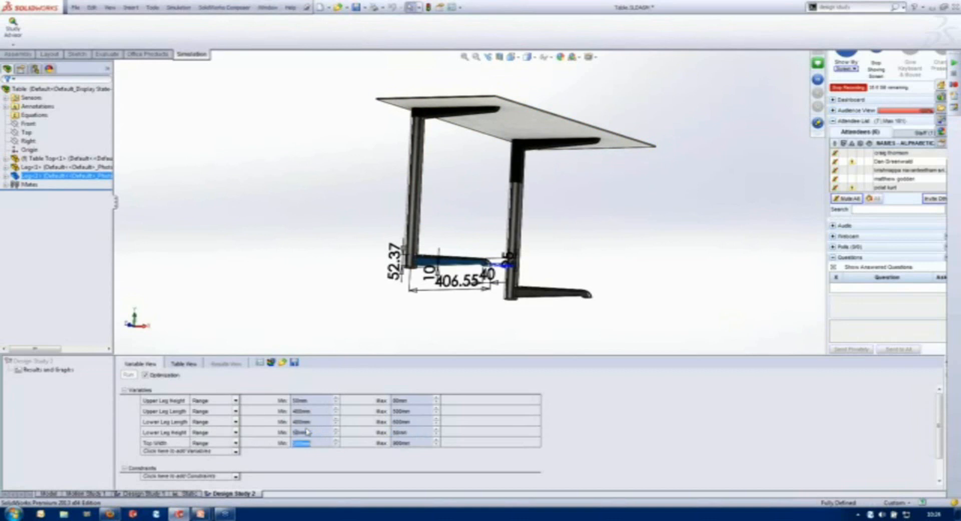
- Replace the Top Width variable with Top Length
text(600)
click(163, 444)
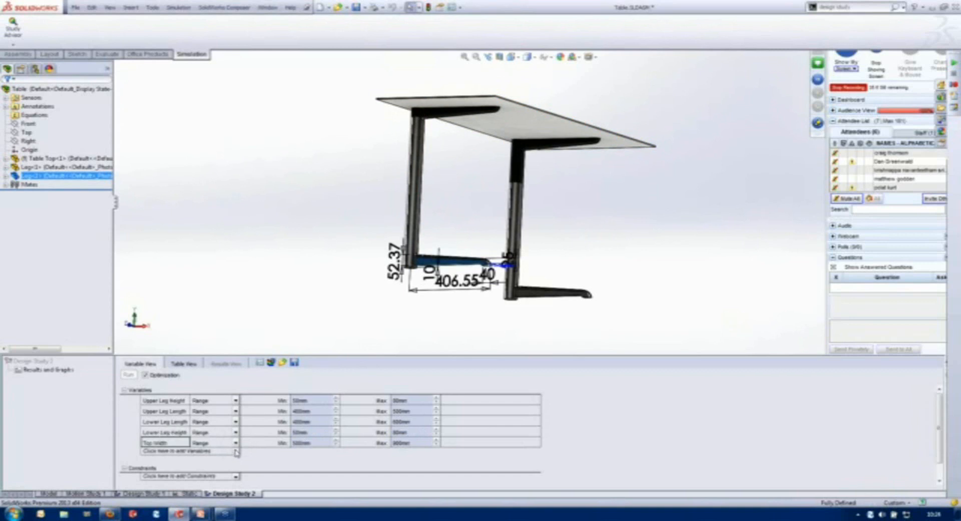
click(146, 444)
click(236, 441)
click(157, 461)
- Define the Top Length variable as a Range from 500 to 1100 mm
click(315, 445)
text(800)
key(Tab)
text(1)
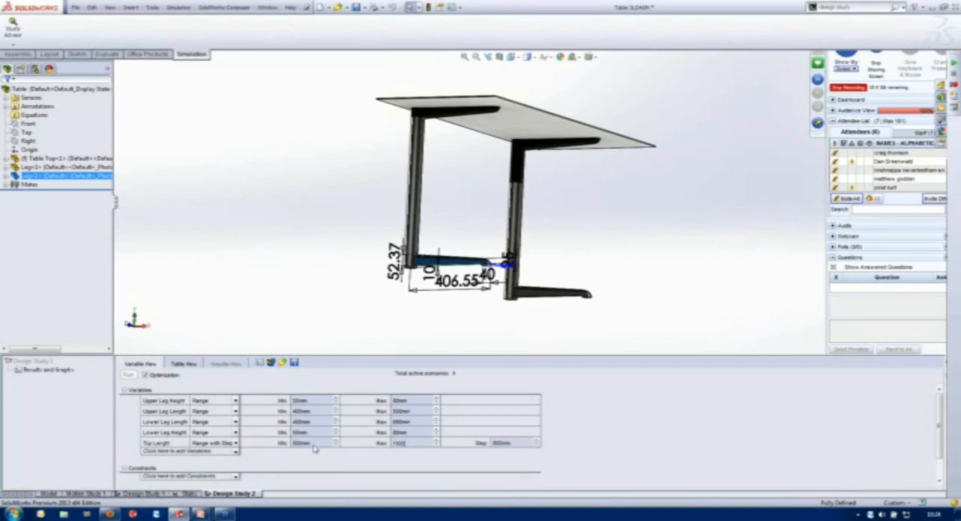
click(235, 442)
click(208, 465)
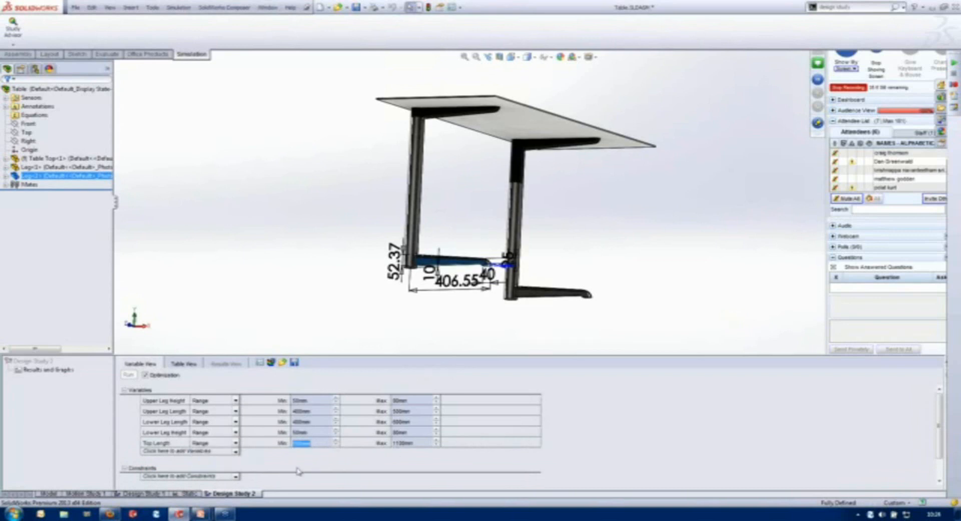
- Add a Simulation Data sensor for the model's maximum von Mises stress in N/mm² as a study constraint
click(235, 477)
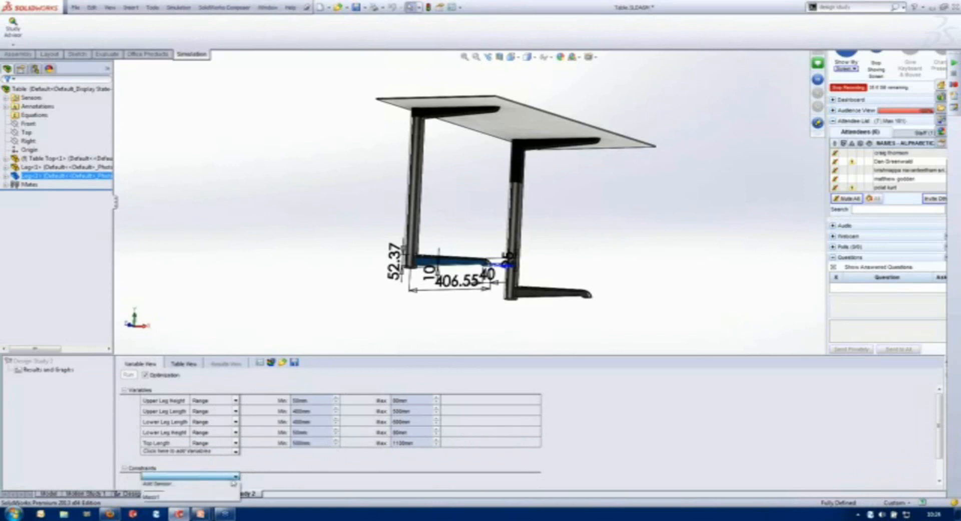
click(183, 483)
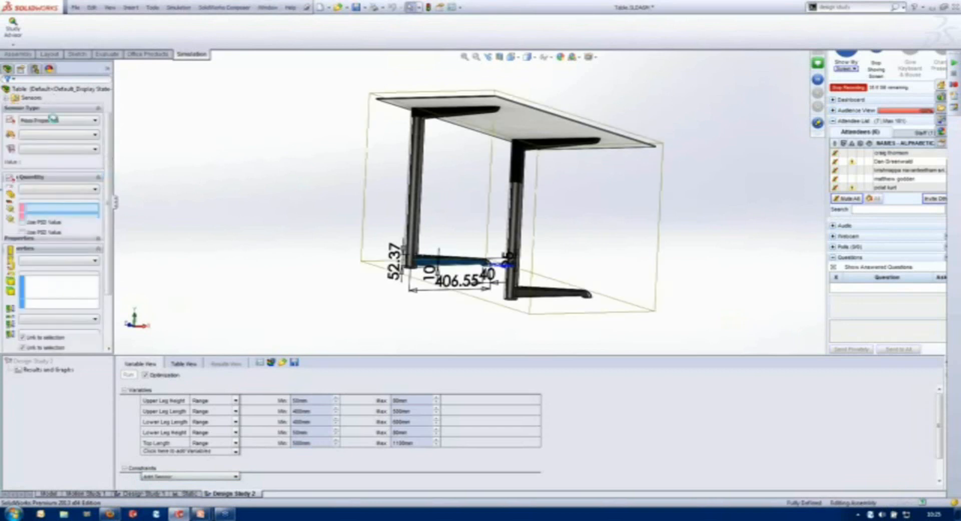
click(56, 121)
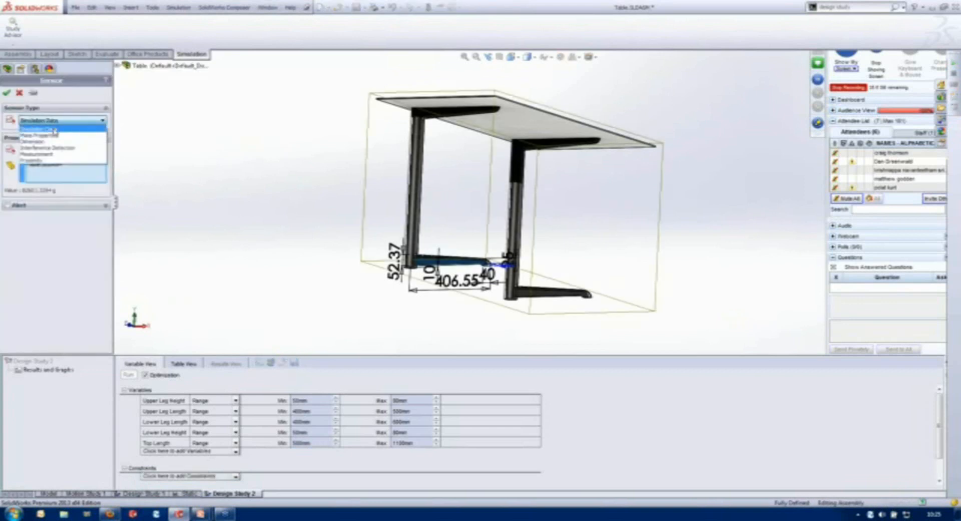
click(50, 129)
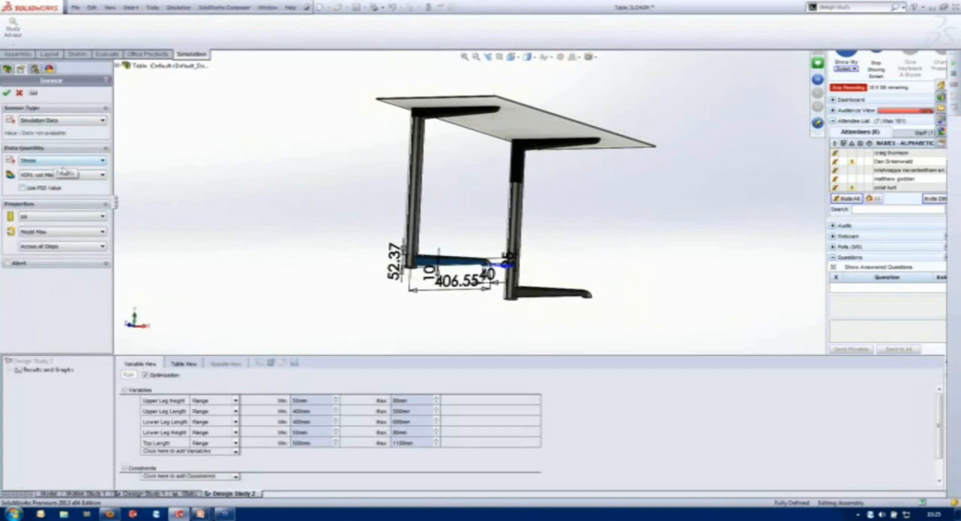
click(50, 219)
click(54, 238)
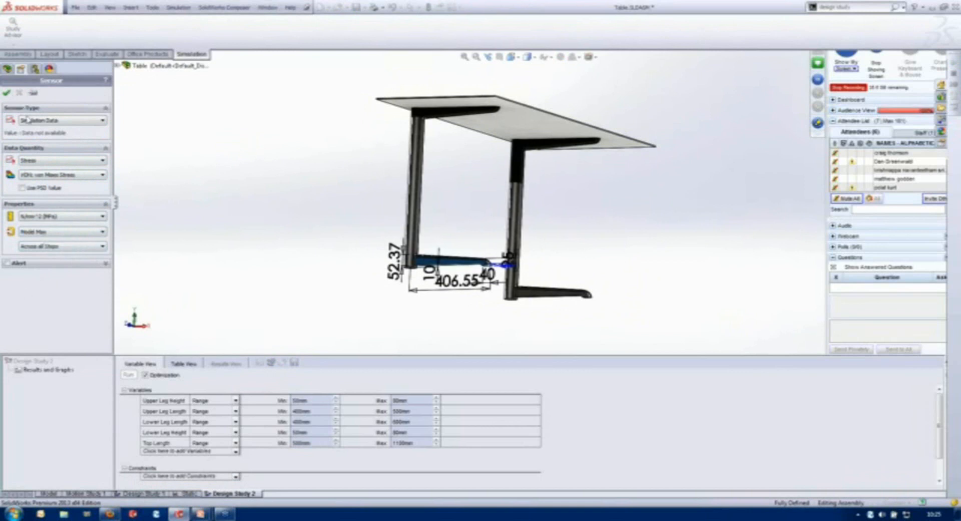
click(7, 93)
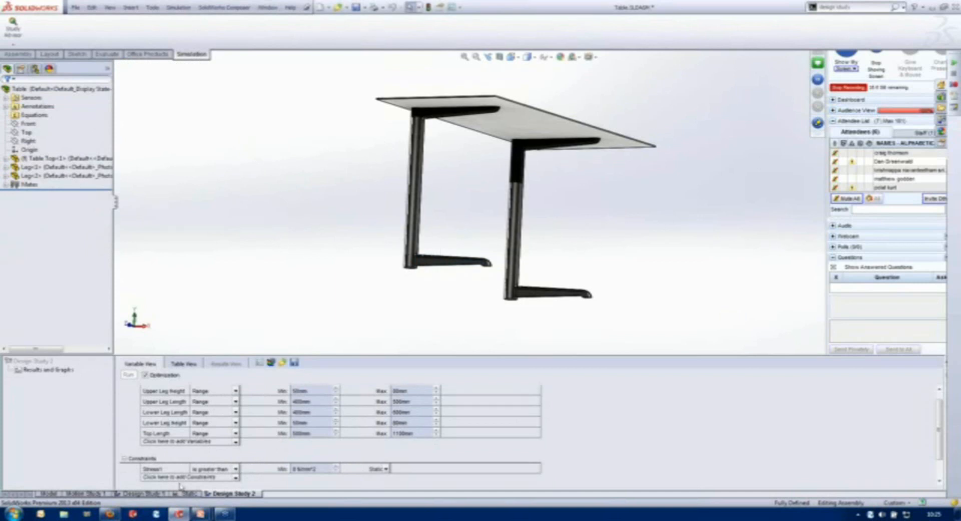
- Set the stress constraint's condition to Is less than and link it to the Static study, dismissing the Windows colour scheme prompt
double_click(307, 470)
text(200)
key(Return)
click(232, 469)
click(211, 488)
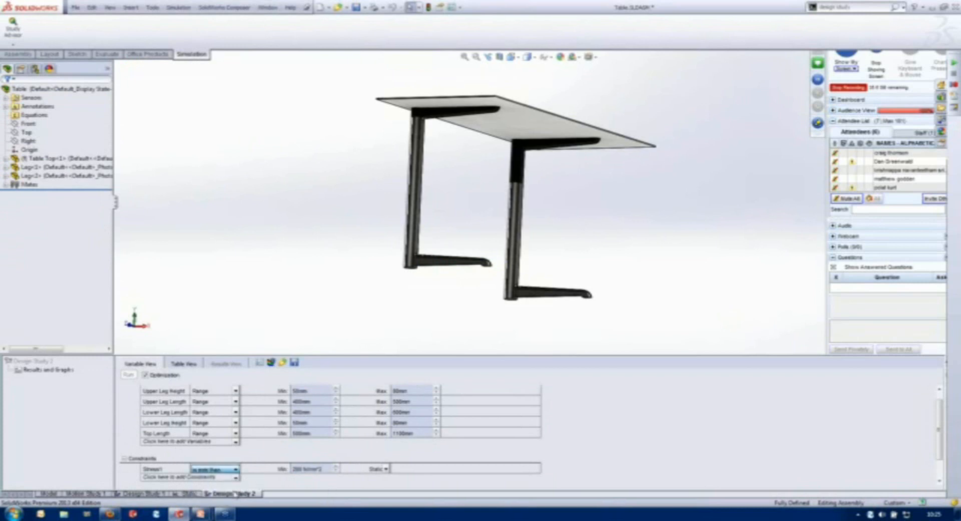
click(388, 470)
click(411, 482)
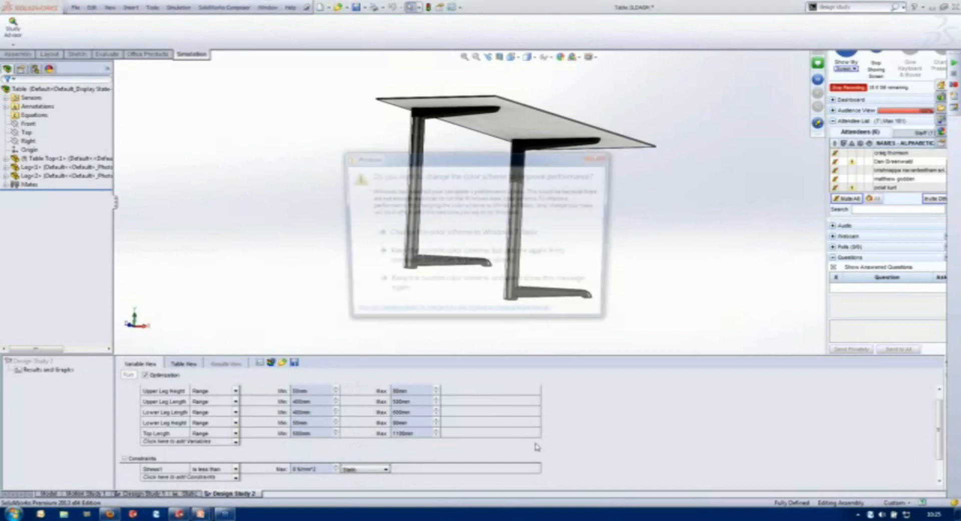
click(603, 156)
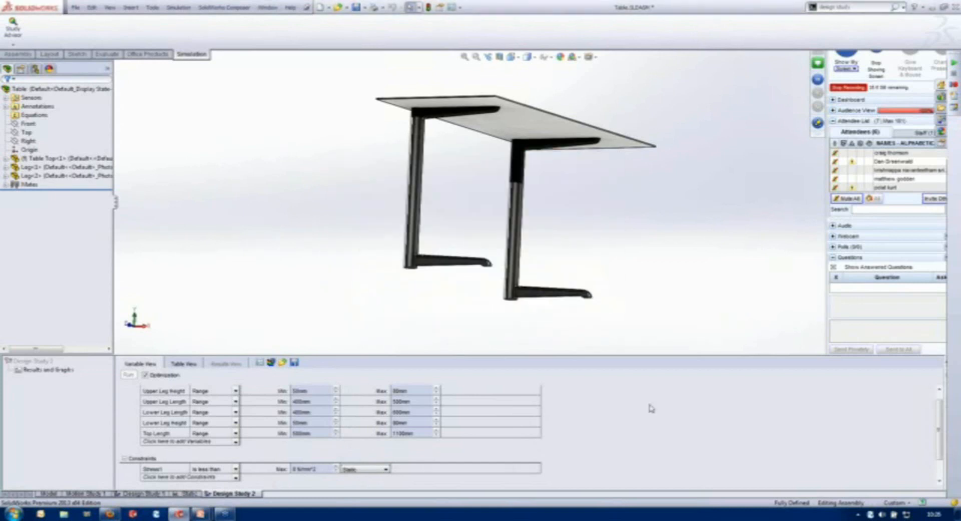
- Add the existing mass sensor as a study goal set to Minimize
scroll(939, 449, down, 1)
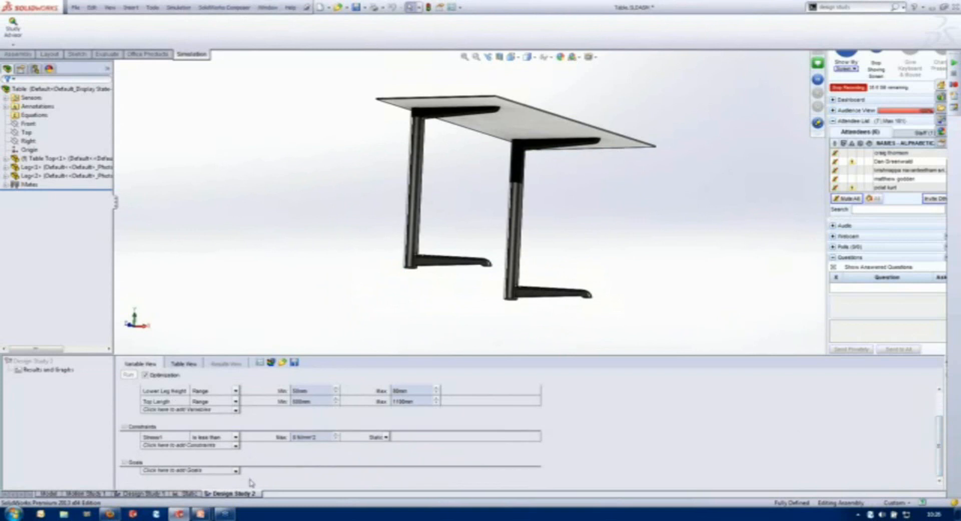
click(234, 470)
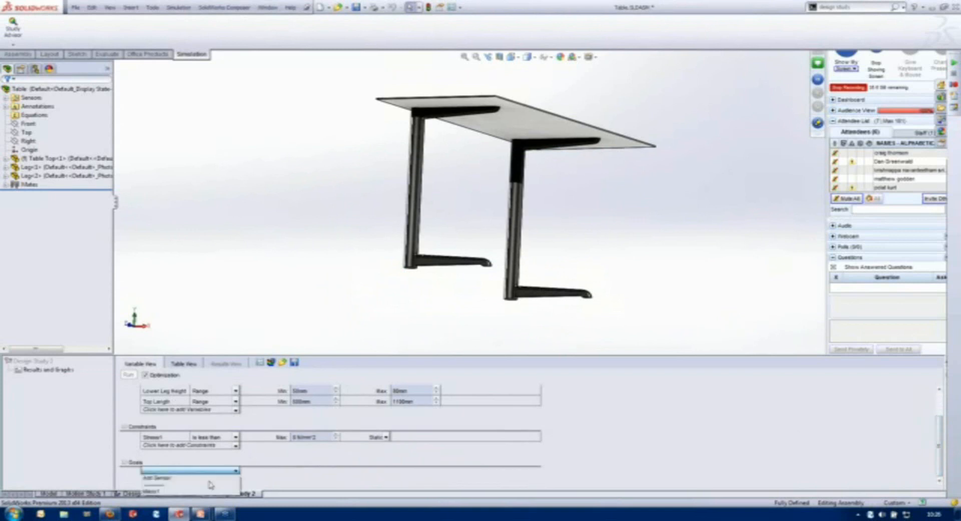
click(193, 492)
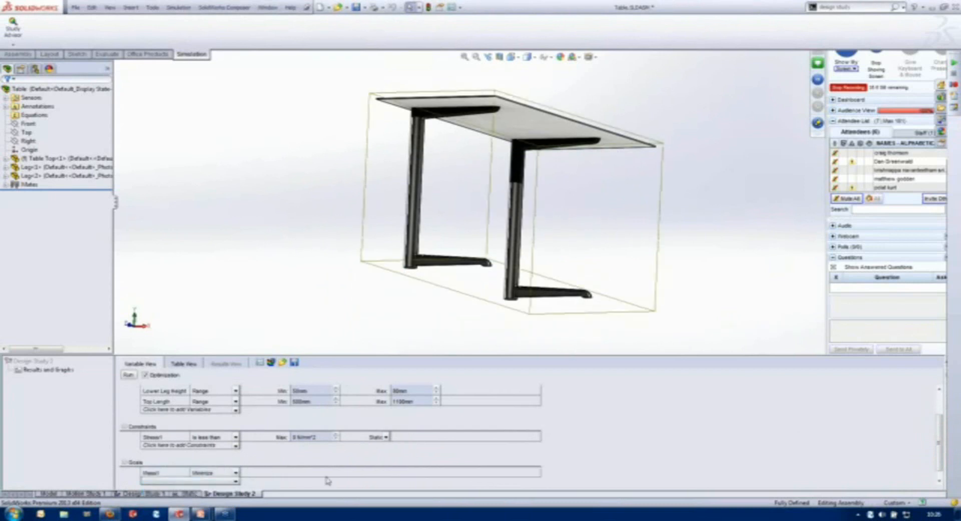
click(196, 463)
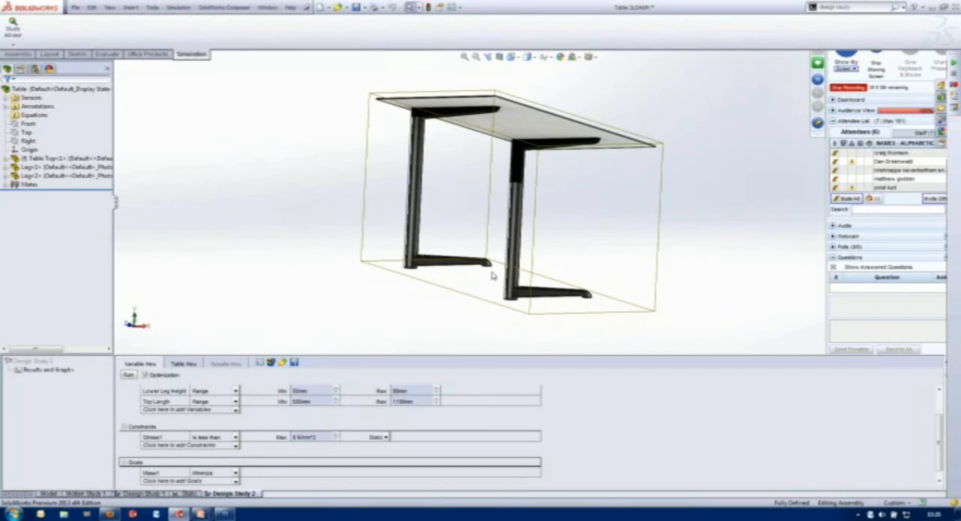
- Set the stress constraint's maximum to 200 N/mm²
click(313, 438)
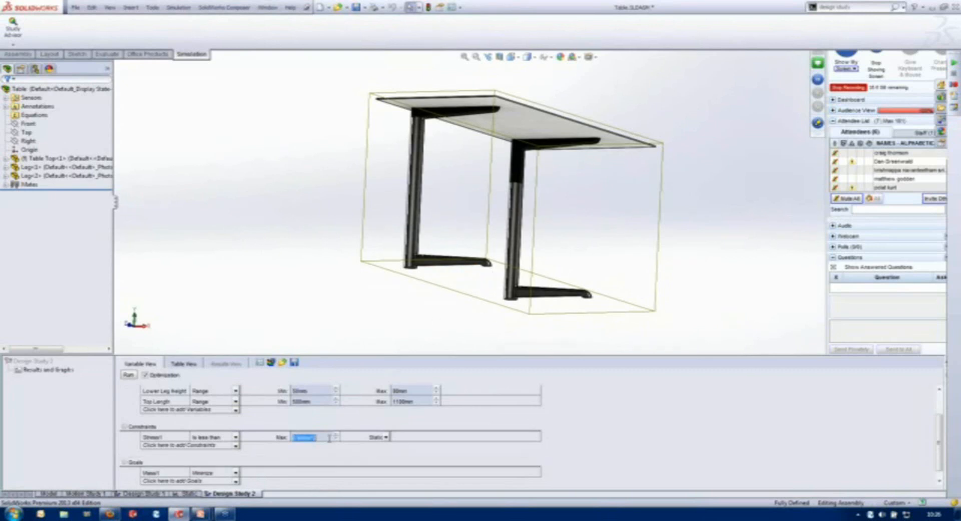
text(200)
key(Return)
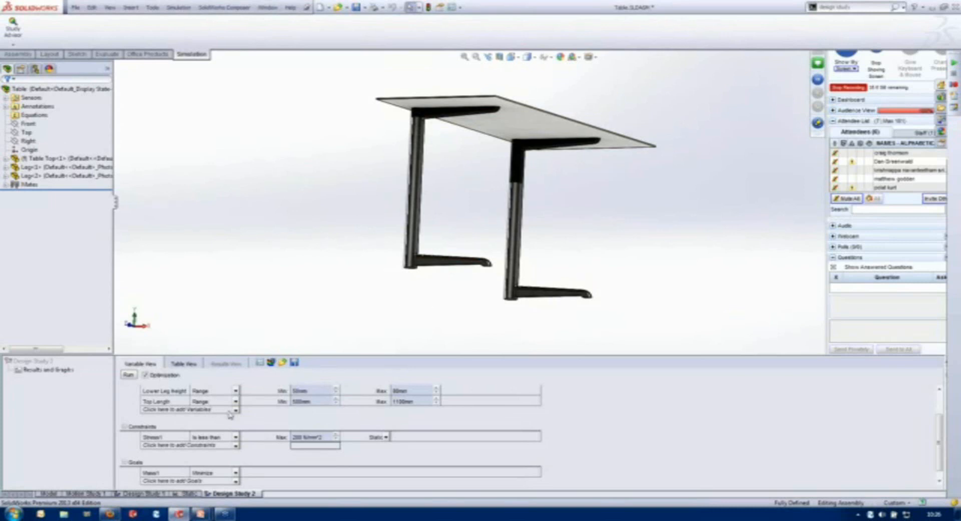
- Remove the Top Length variable and create a Leg Width parameter linked to the distance dimension between the two legs
right_click(167, 401)
click(186, 389)
click(235, 399)
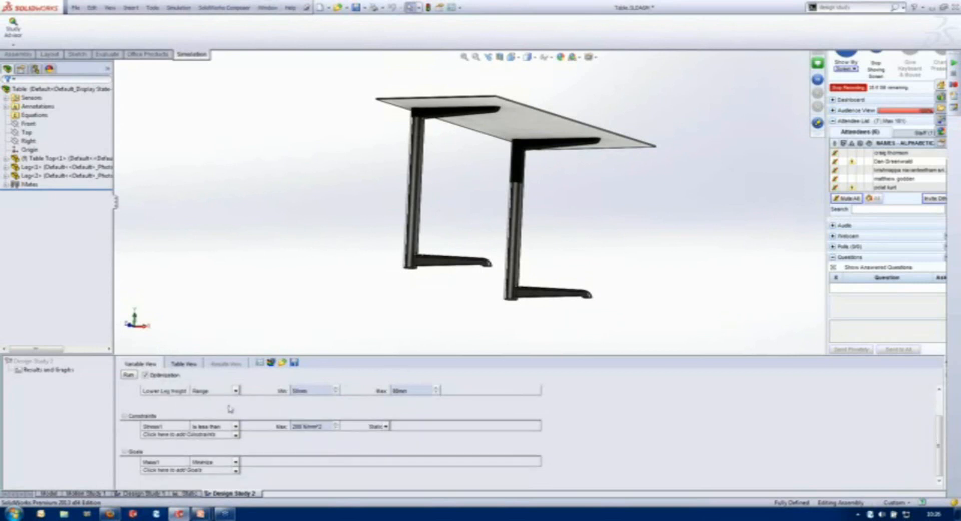
click(165, 406)
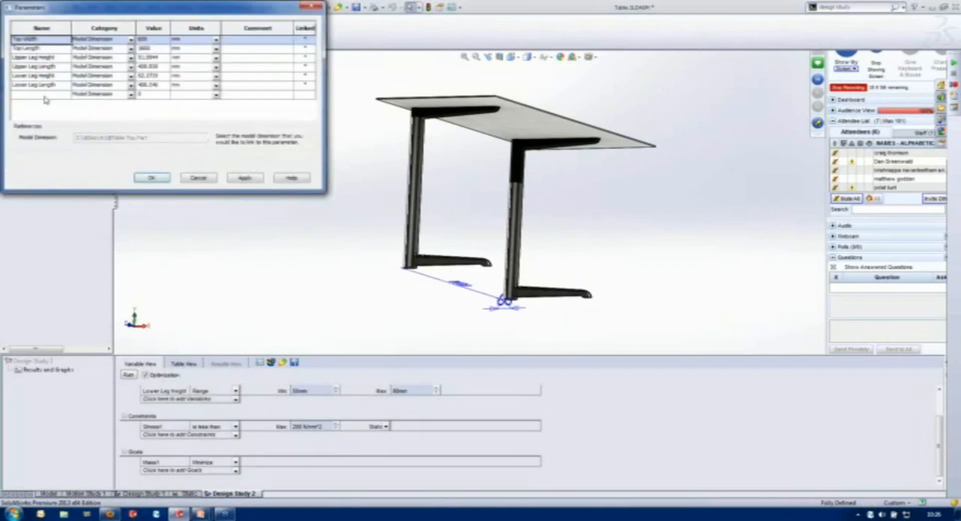
text(Leg Width)
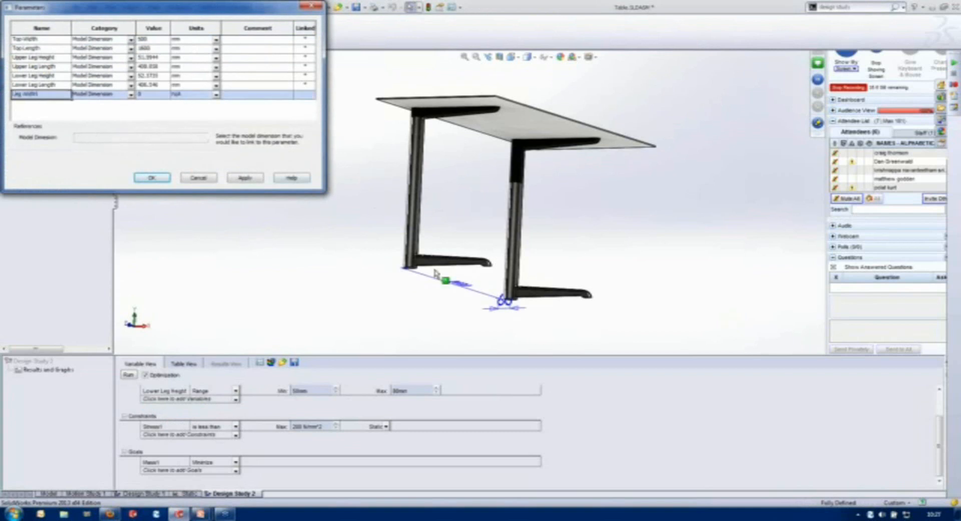
click(458, 285)
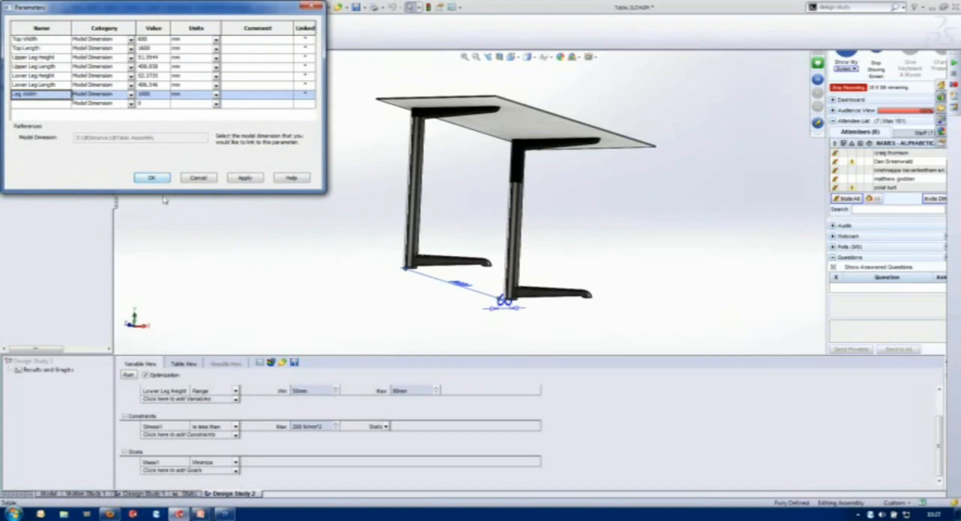
click(151, 178)
- Add Leg Width to the study variables as a Range from 500 to 1100 mm
click(235, 401)
click(210, 420)
click(318, 402)
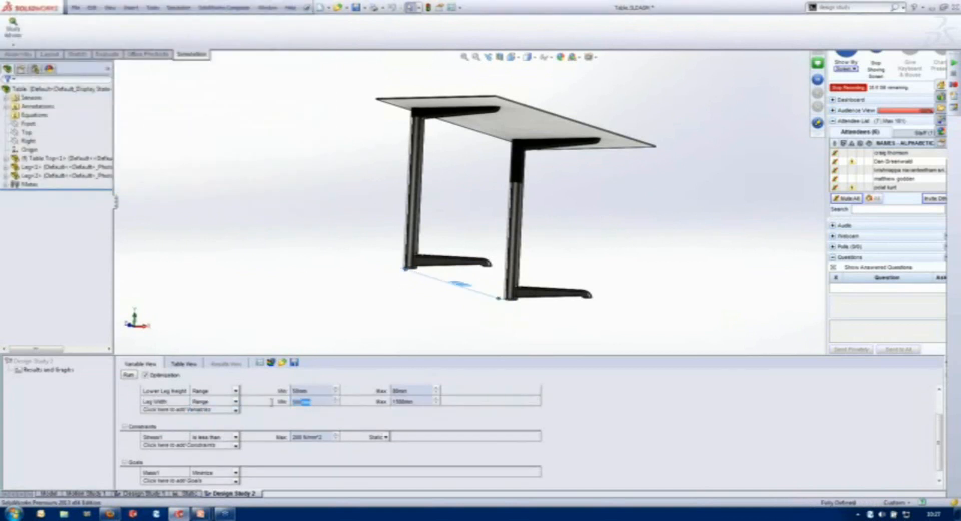
text(500)
key(Tab)
text(1100)
click(652, 438)
click(618, 236)
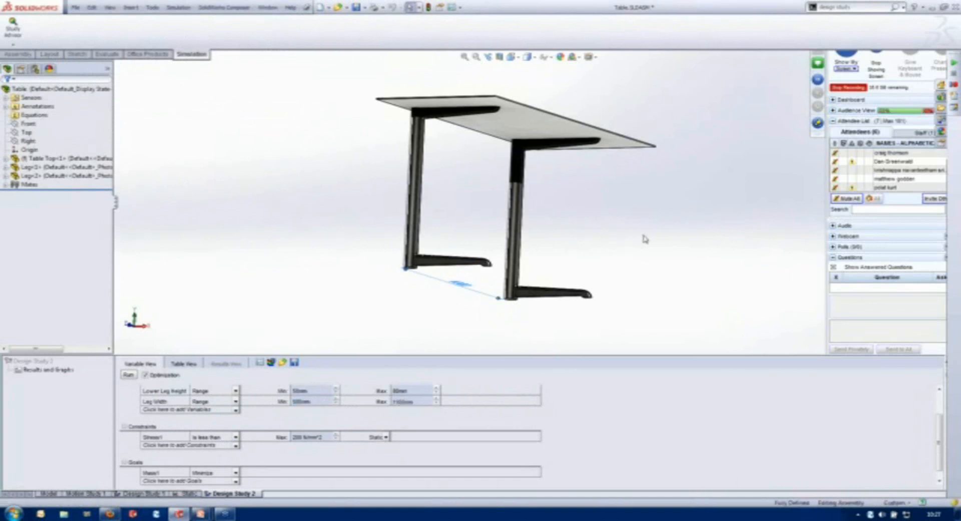
- Enlarge the design study area and set the study quality to Fast results
key(ctrl+7)
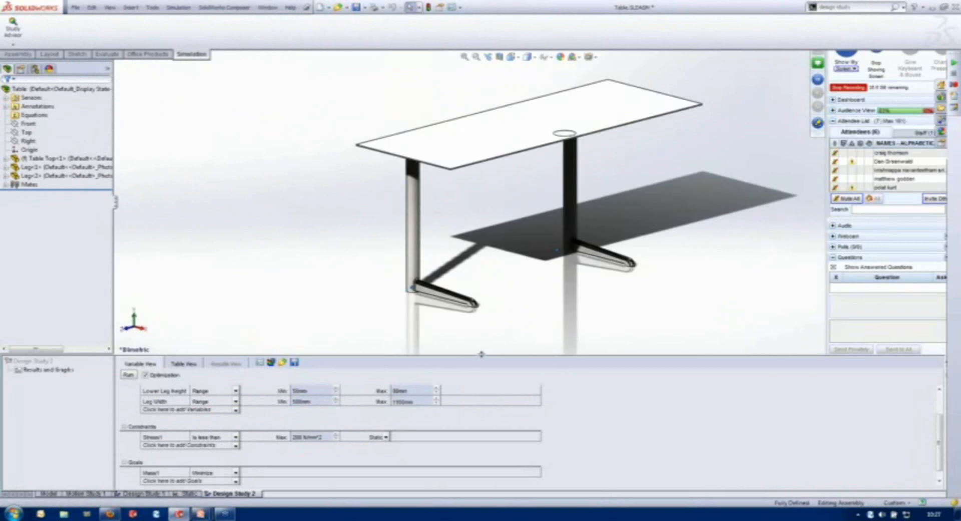
drag(471, 354, 466, 300)
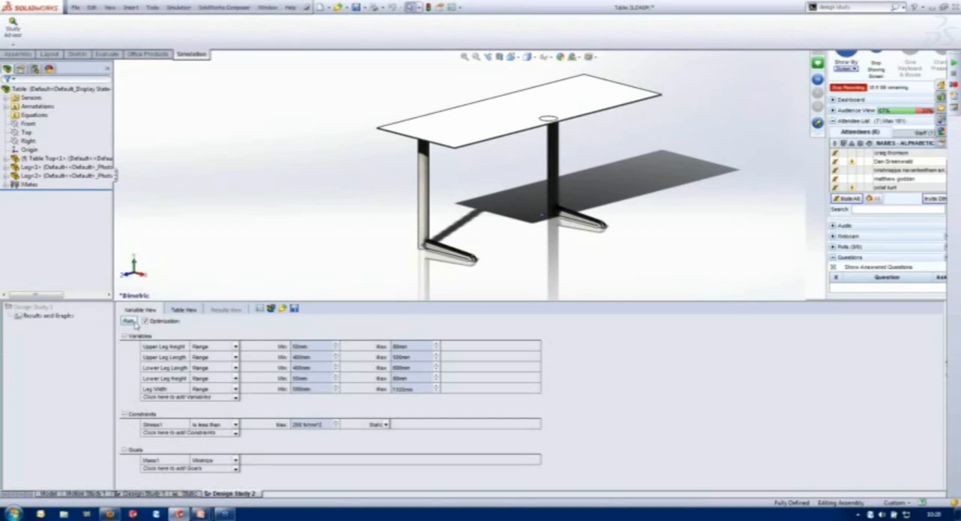
click(259, 308)
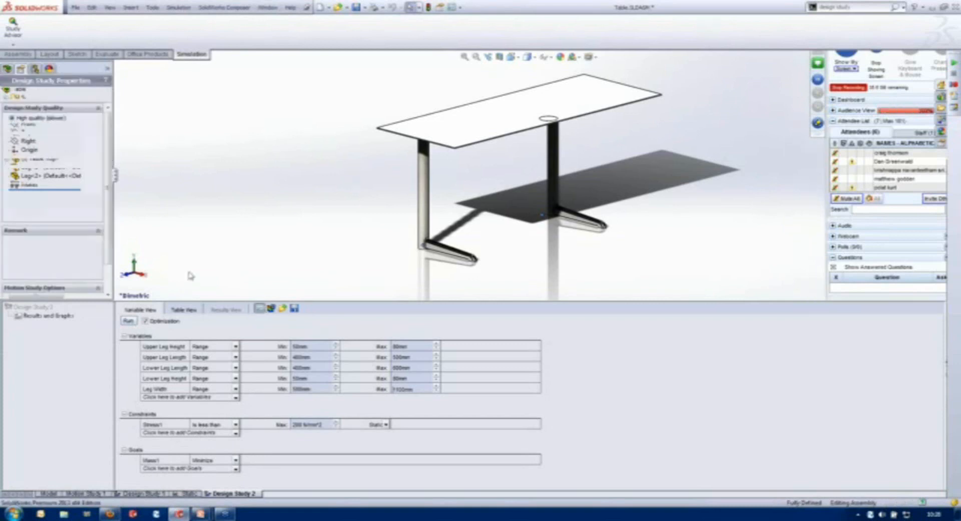
click(38, 127)
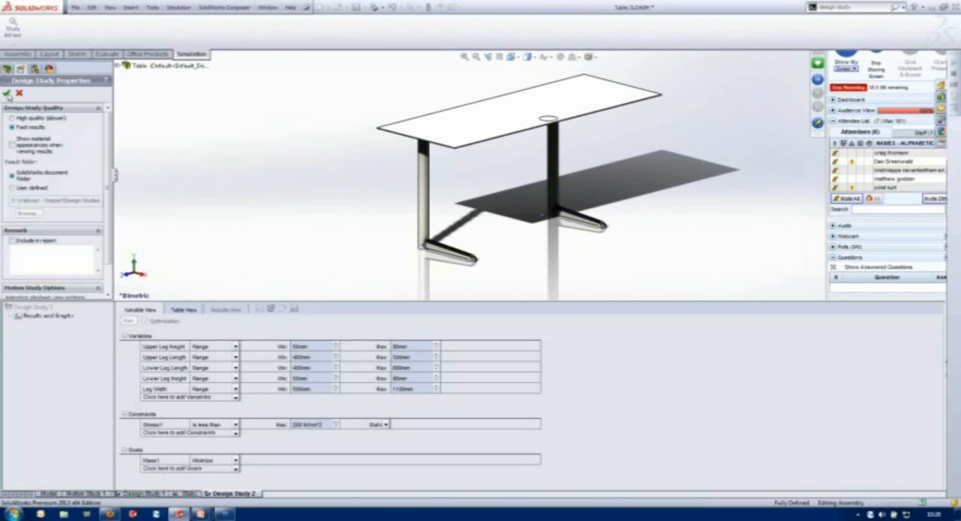
click(7, 93)
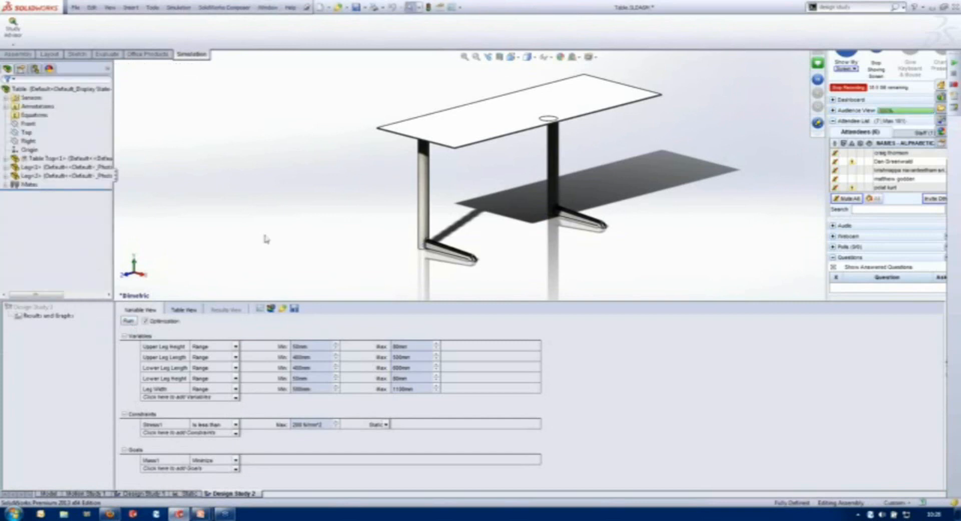
- Switch to the Table Solved assembly without rebuilding it and open the setup of its Design Study 1
key(ctrl+Tab)
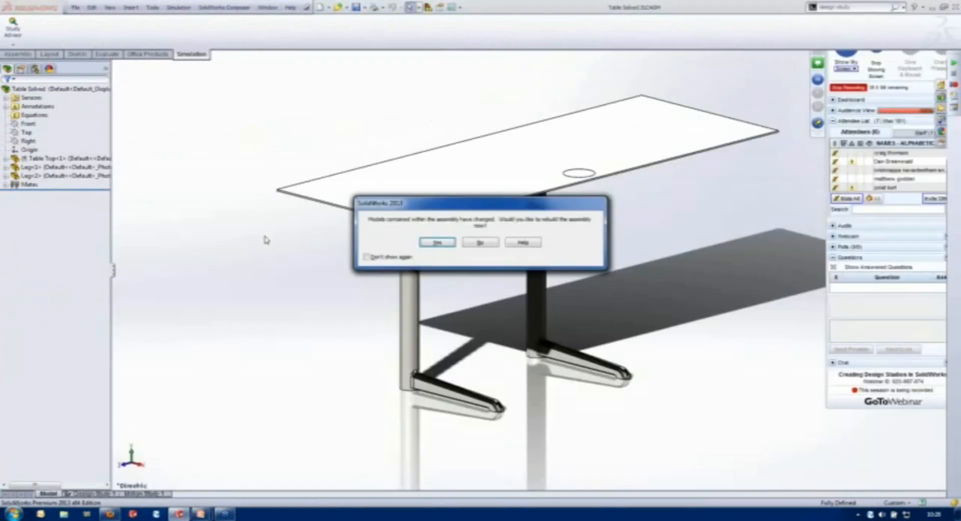
click(488, 245)
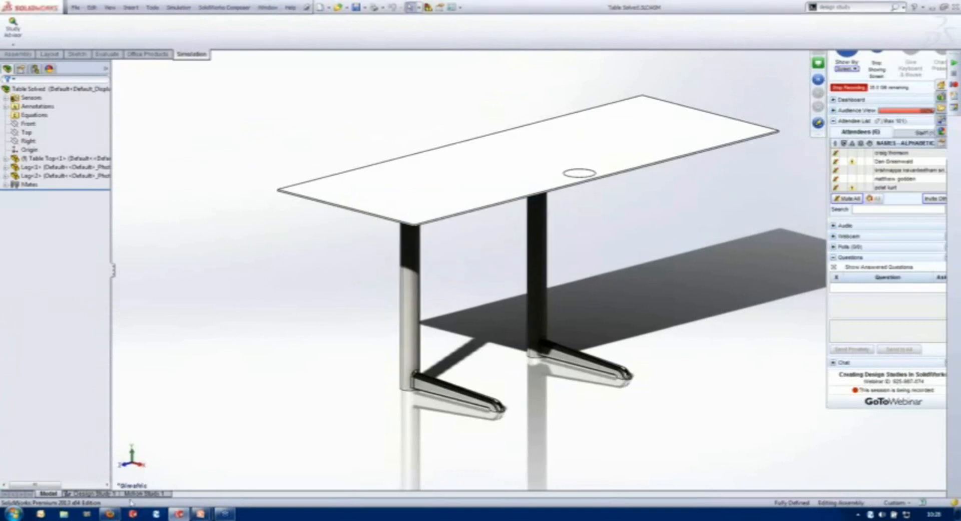
click(95, 493)
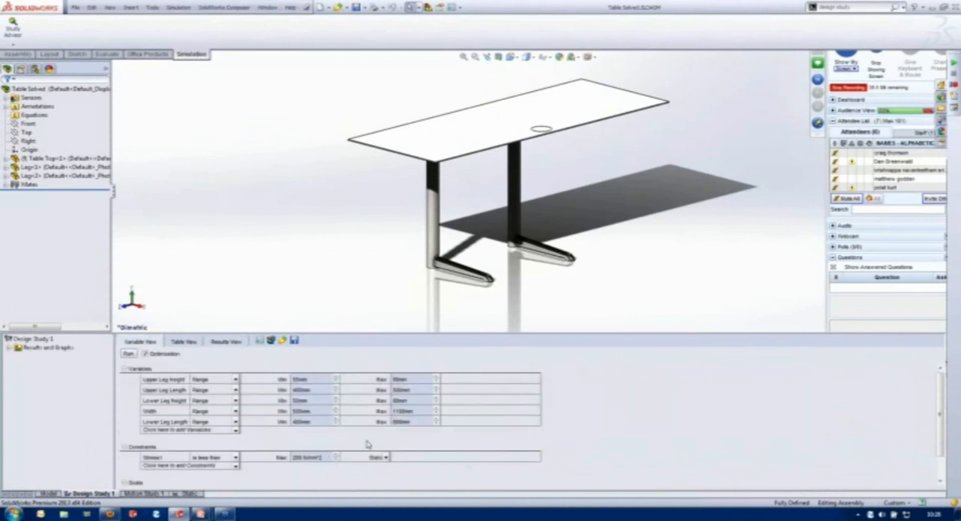
drag(940, 441, 913, 398)
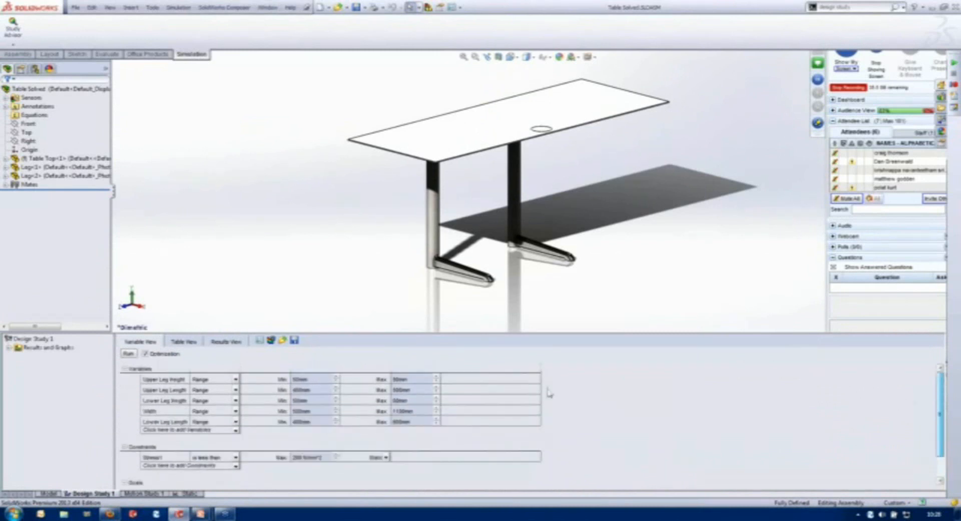
- Examine the solved study's stress and mass results across the initial, optimal and iteration scenarios, permanently suppressing the Windows colour scheme message
click(226, 340)
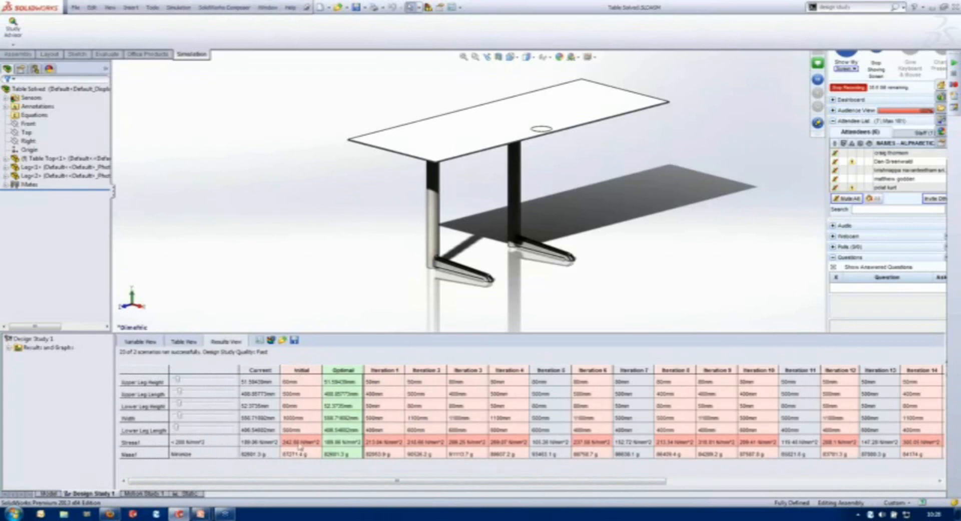
drag(419, 483, 530, 483)
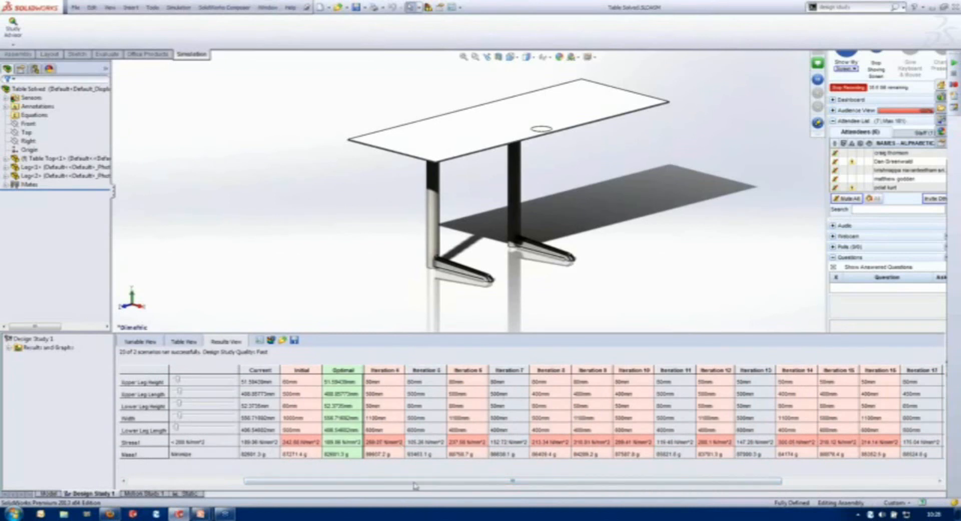
drag(469, 485, 311, 466)
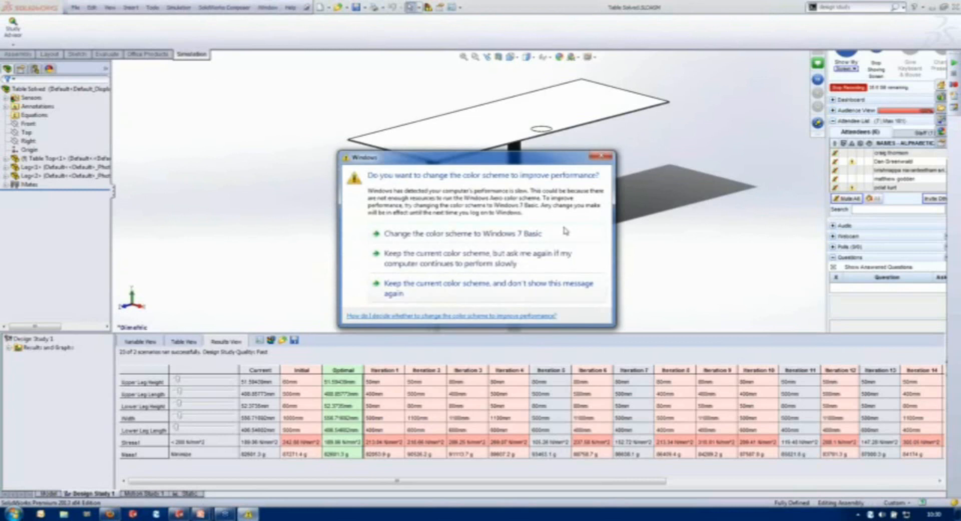
click(506, 295)
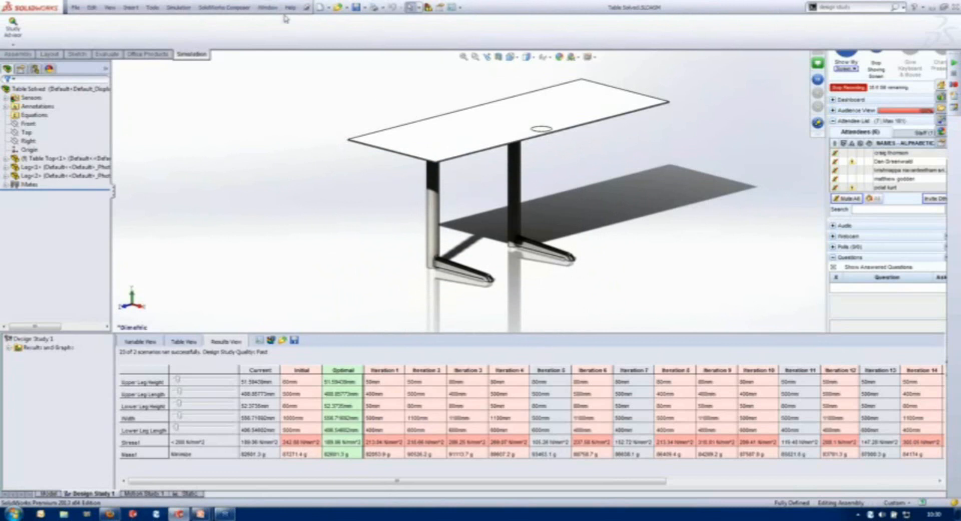
- Switch to the Hanger part and open its Static study
click(268, 7)
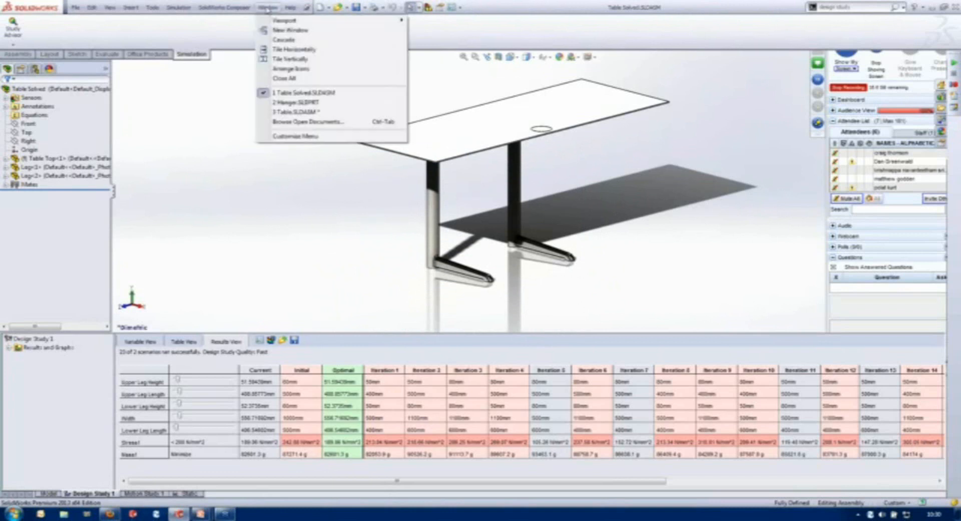
click(295, 102)
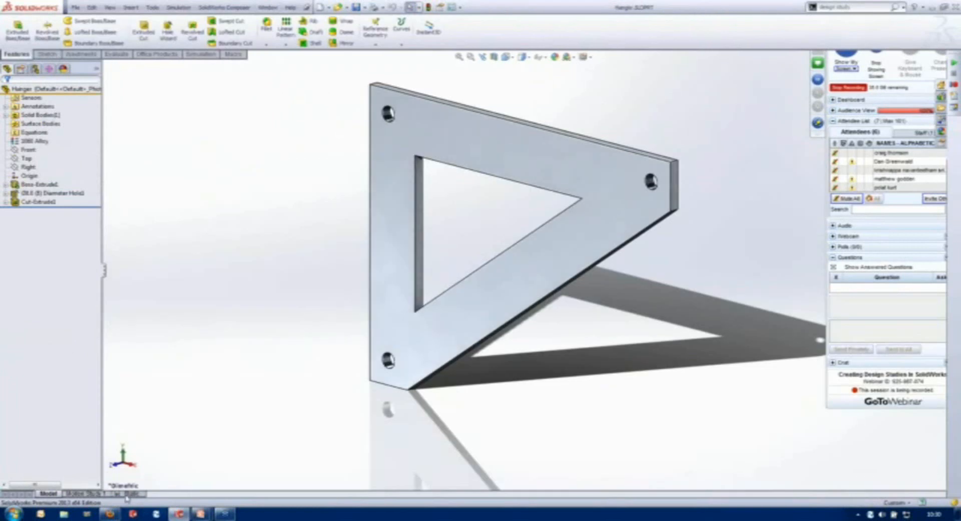
click(127, 494)
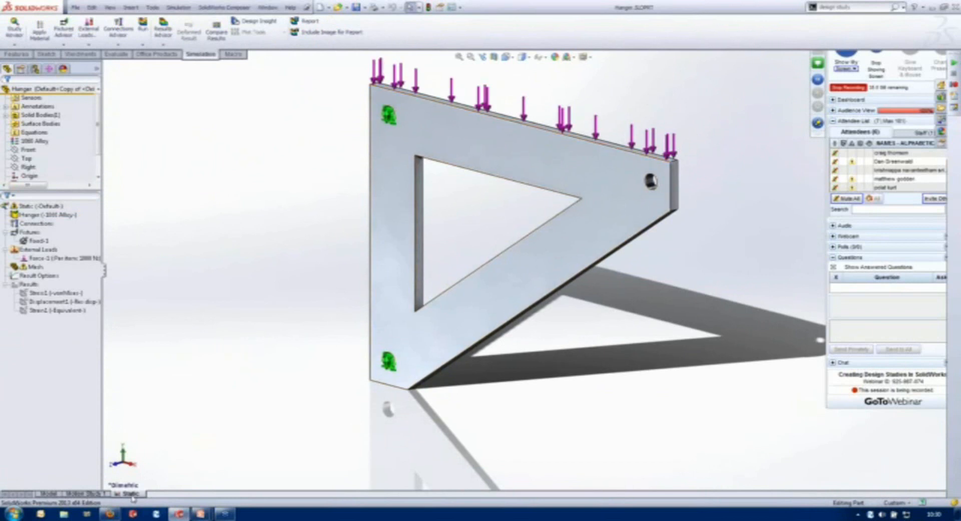
- Create a new Frequency simulation study named Freq for the hanger
click(14, 29)
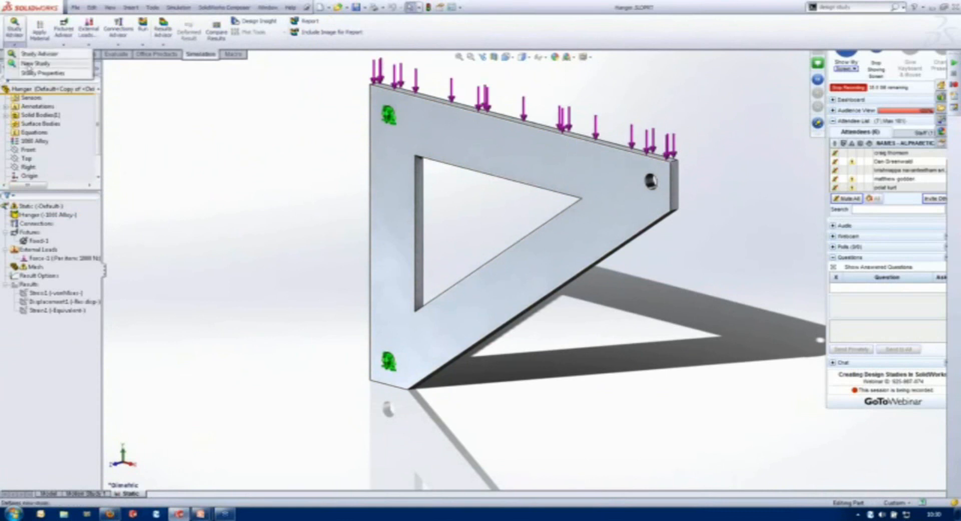
click(28, 64)
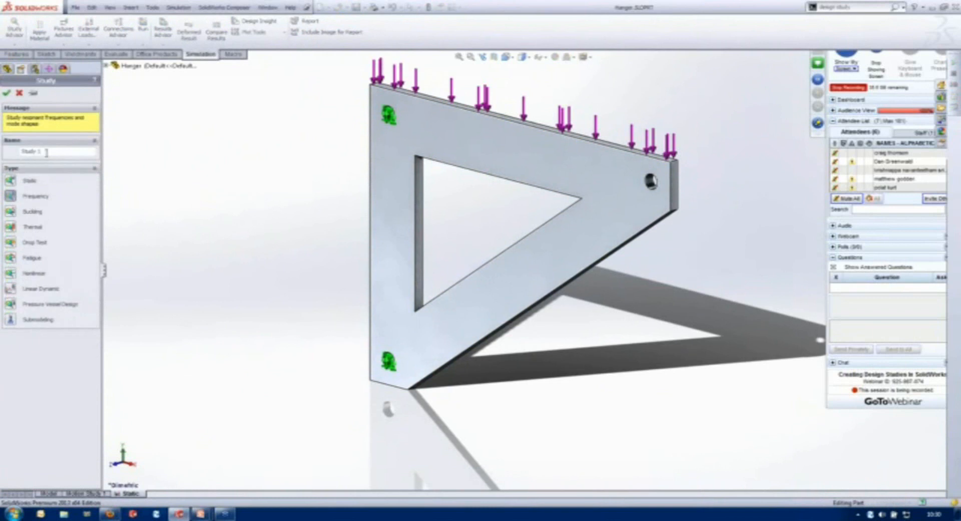
text(Freq)
click(7, 93)
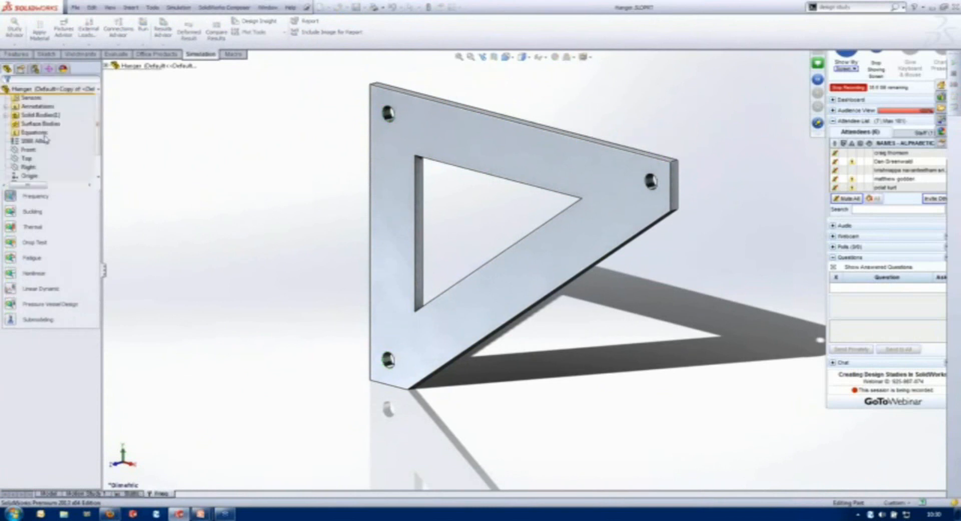
- Apply a Fixed Geometry fixture to the upper and lower hole faces on the hanger's vertical side
right_click(28, 232)
click(175, 231)
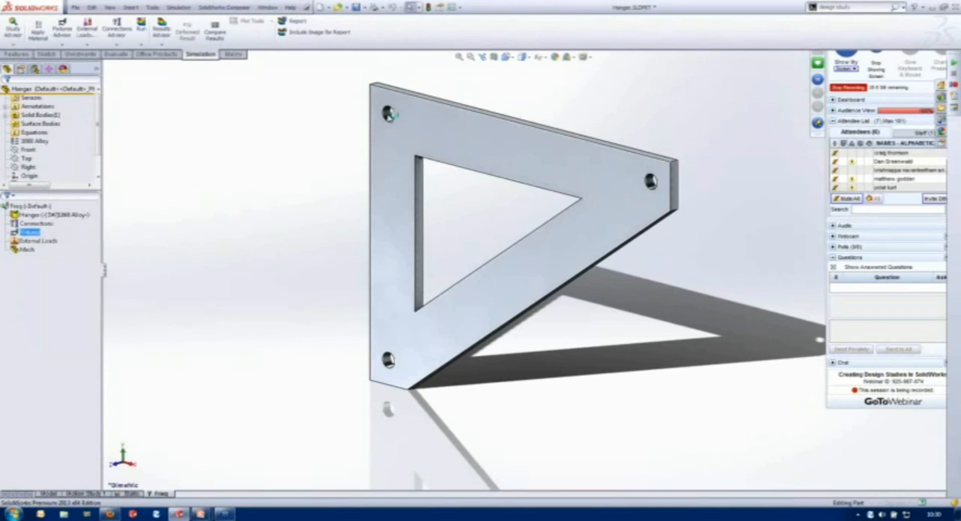
click(389, 115)
click(393, 359)
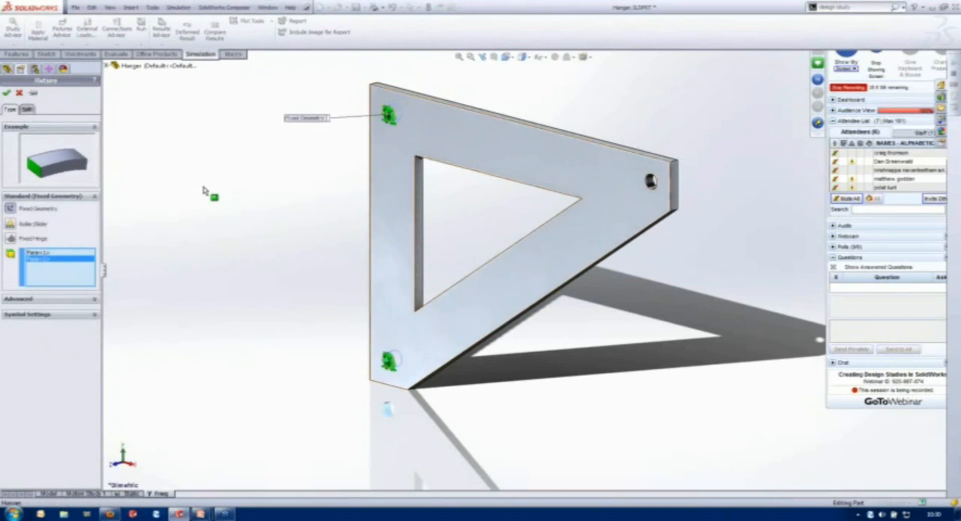
click(7, 92)
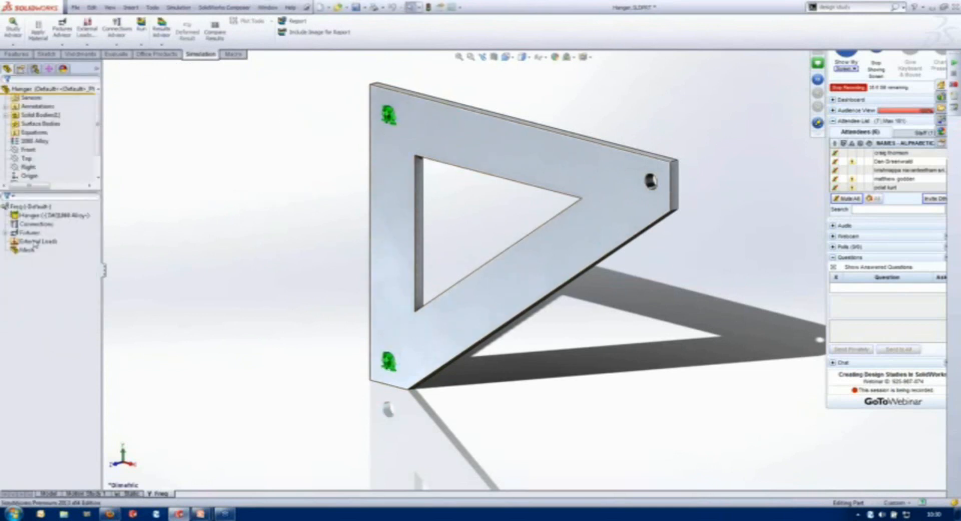
- Apply a normal force of 1000 N per item to the hanger's sloping top face
right_click(37, 242)
click(54, 250)
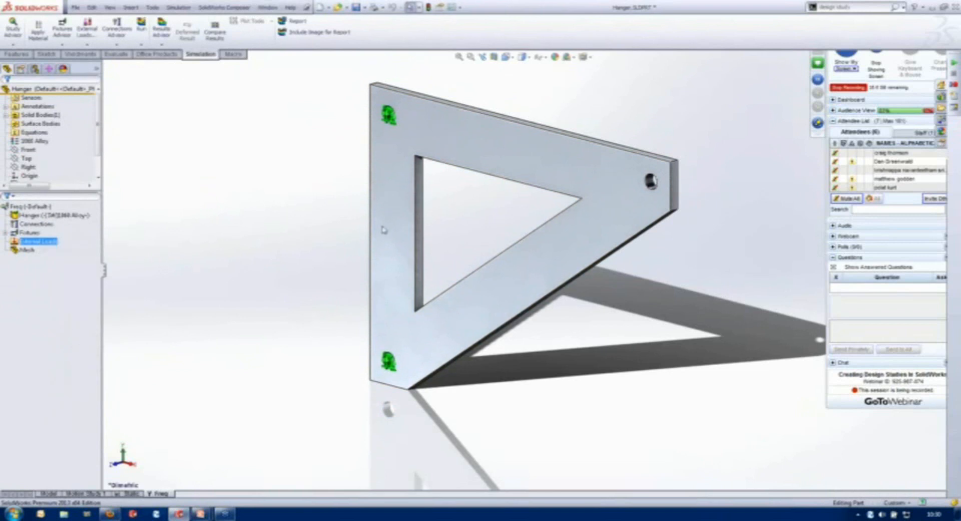
click(619, 154)
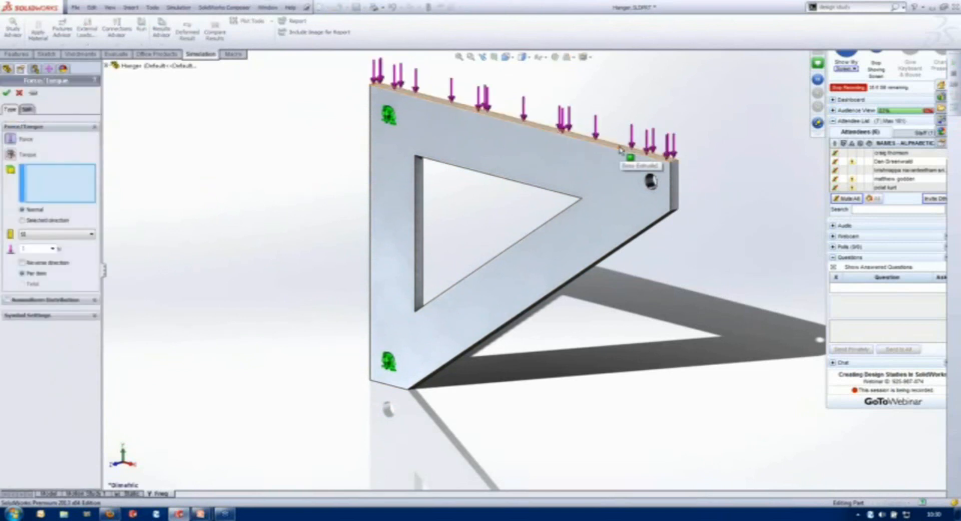
click(619, 153)
double_click(35, 253)
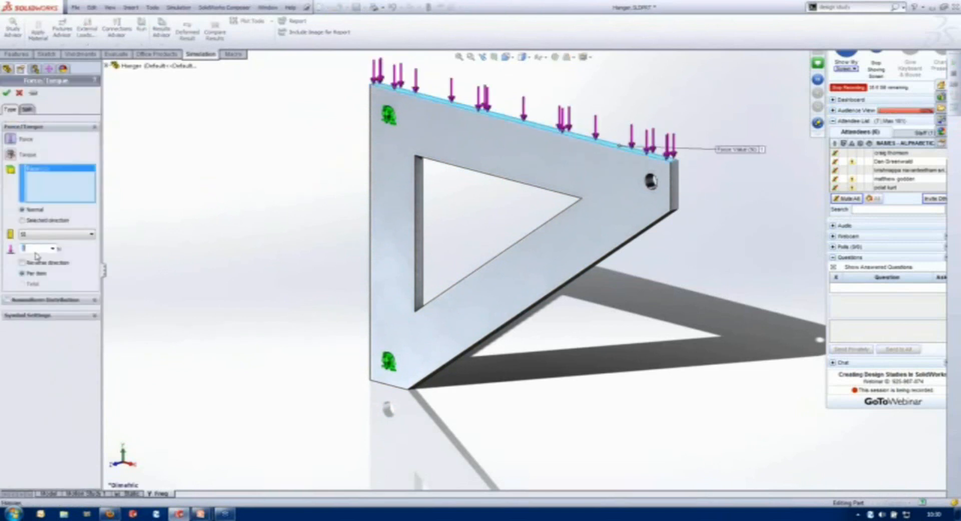
text(1000)
key(Return)
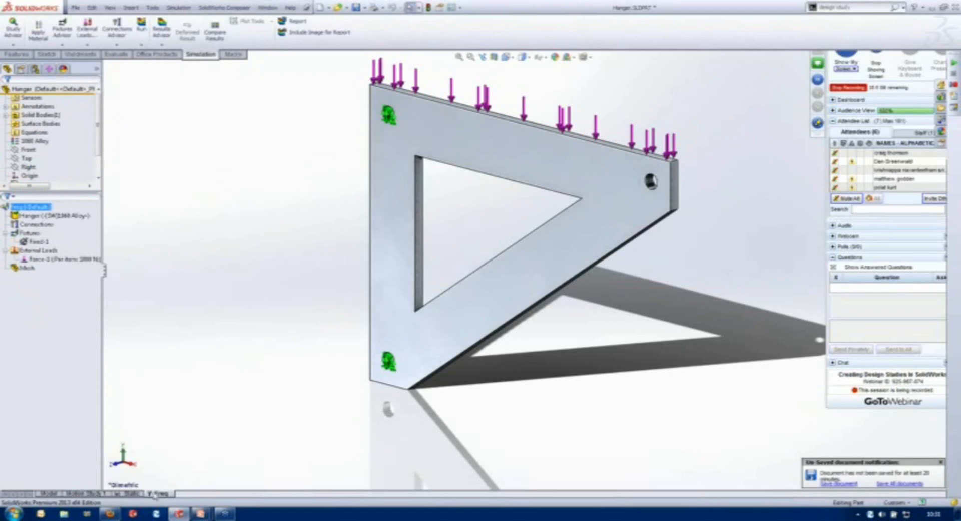
- Try to run the Freq study with its assigned solver
click(141, 30)
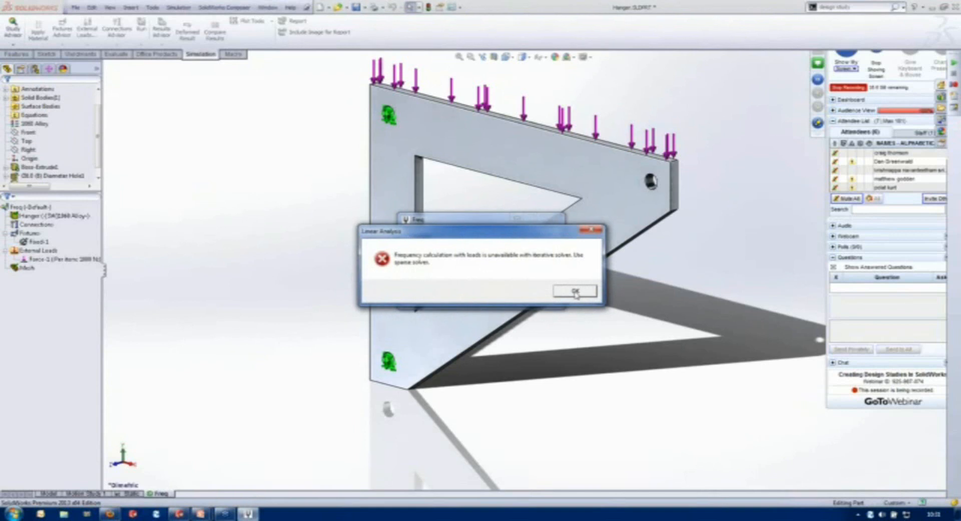
click(576, 292)
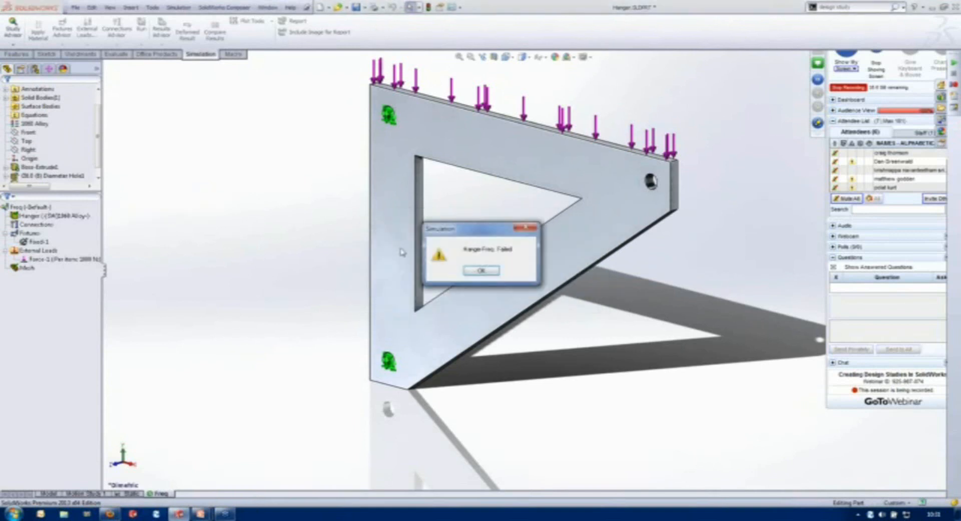
click(481, 270)
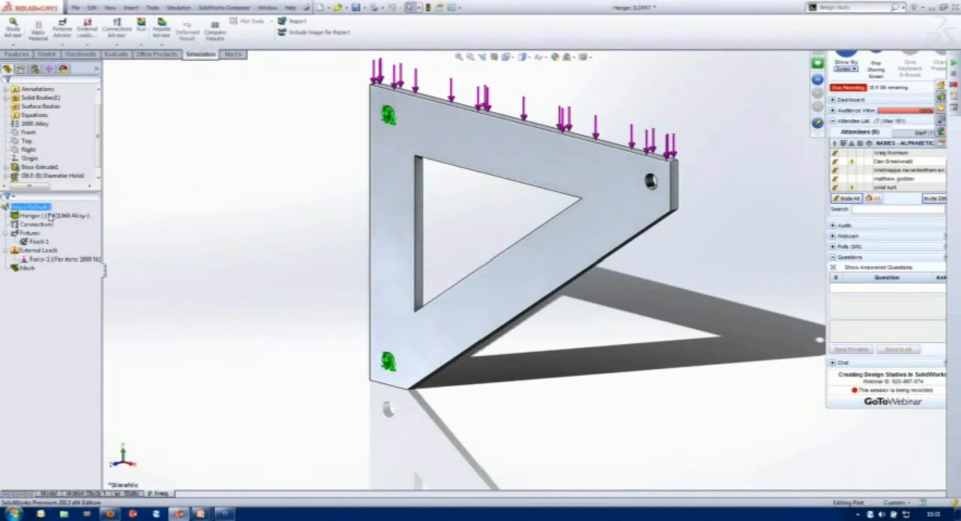
- Change the Freq study's solver to one that supports loads and run the study again
right_click(30, 206)
click(57, 272)
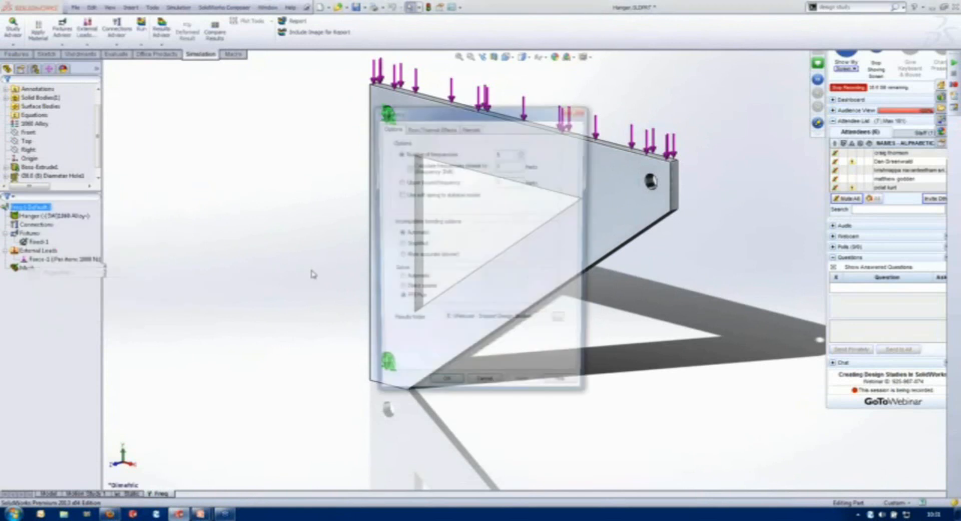
click(440, 391)
click(142, 28)
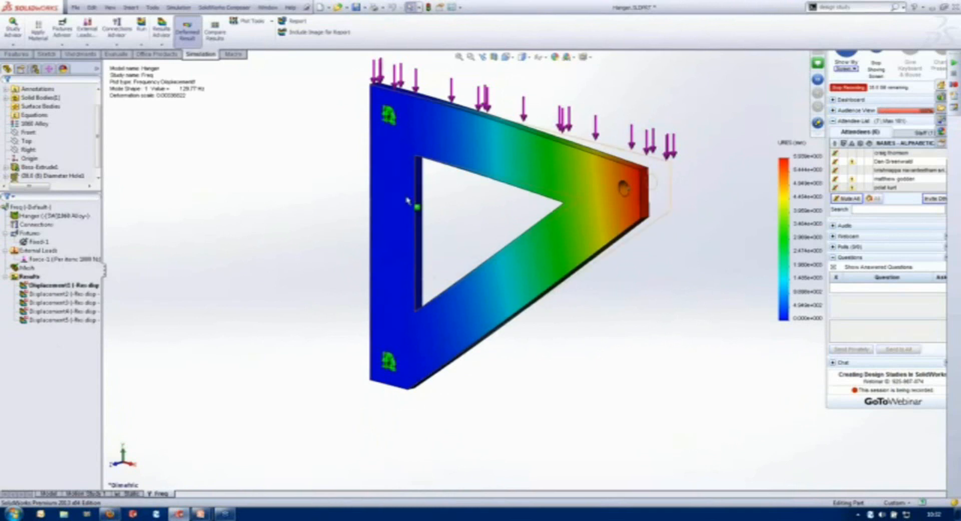
- Create a new design study for the hanger with Optimization enabled
right_click(166, 494)
click(196, 486)
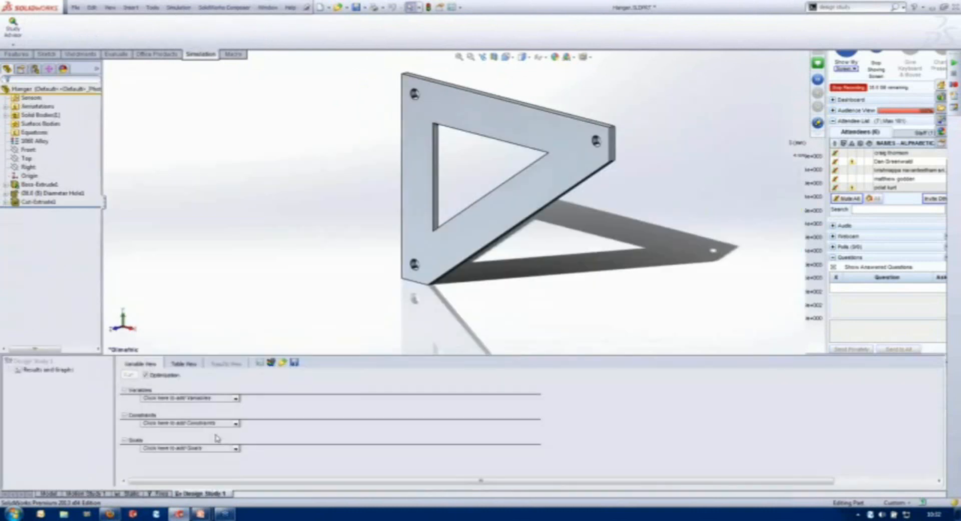
click(145, 375)
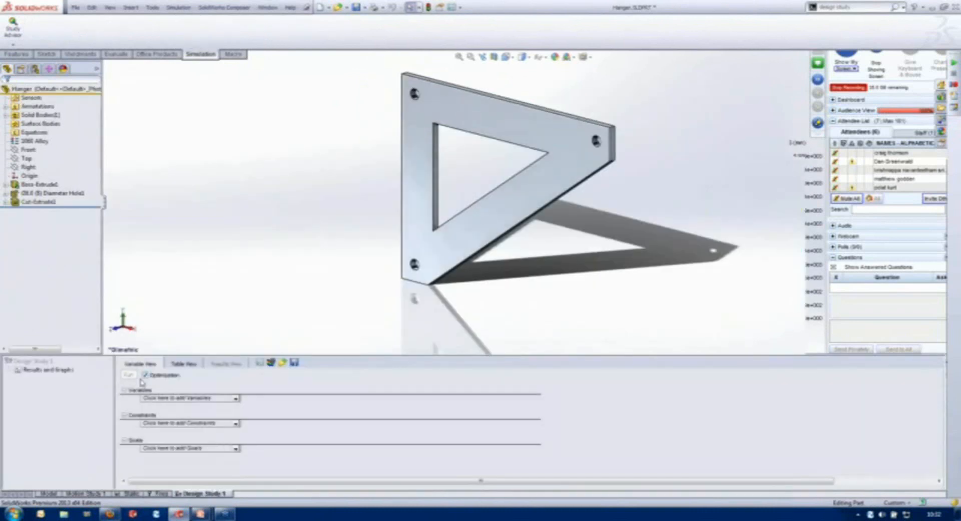
- Create parameters Length and Height linked to the hanger's overall length and vertical side dimensions
click(234, 399)
click(190, 406)
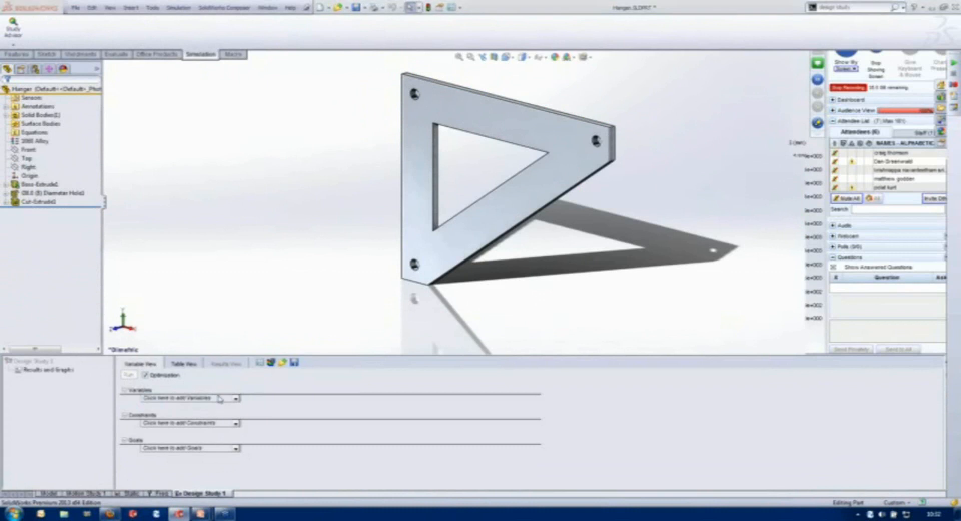
text(up)
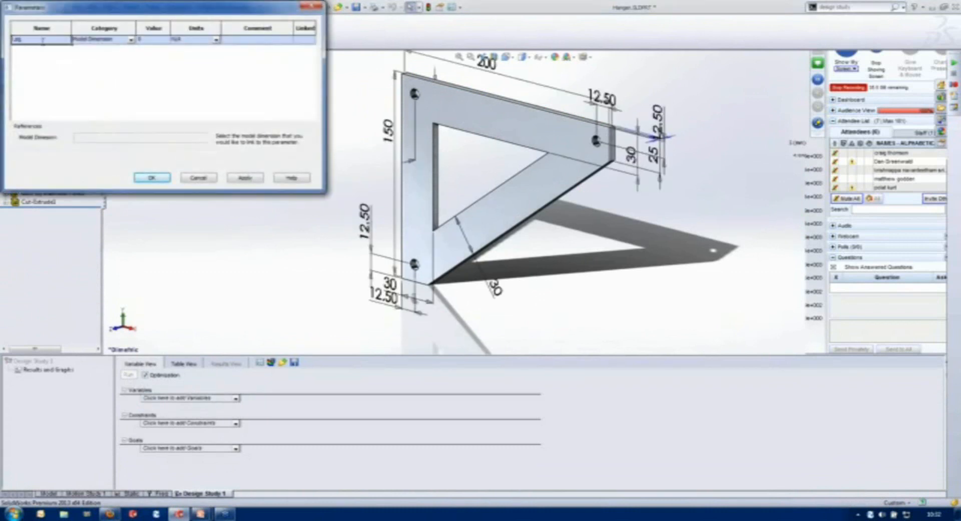
key(Return)
click(31, 49)
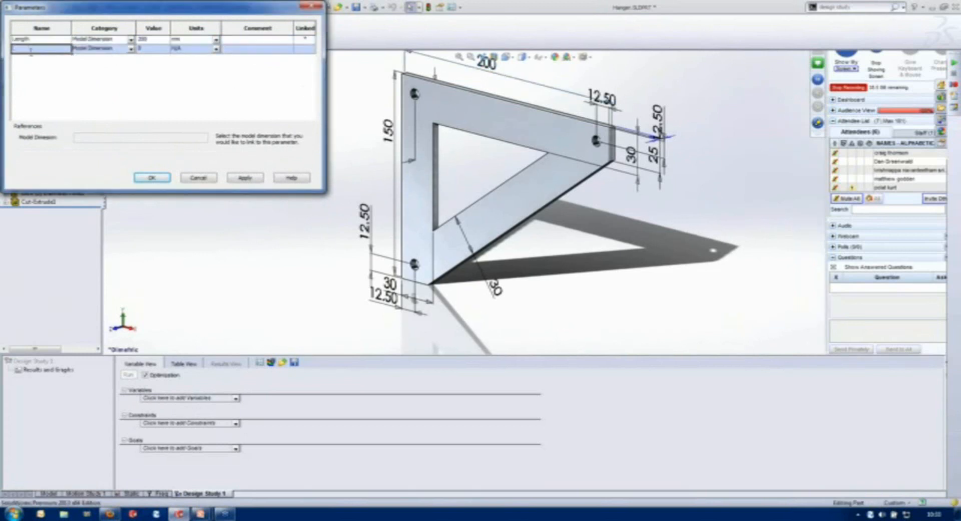
text(Height)
click(393, 133)
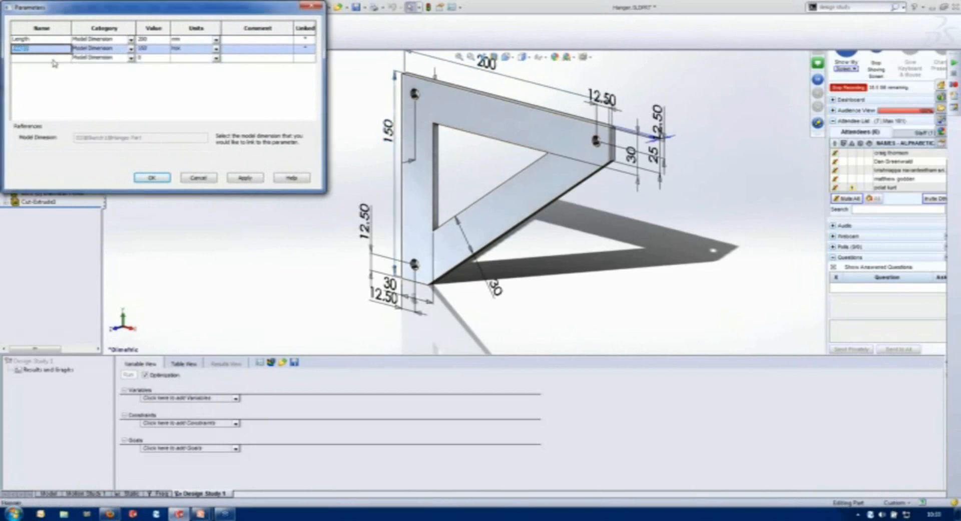
- Create a parameter Gap1 linked to the width dimension of the hanger's lower diagonal arm and accept the parameters
text(Dia)
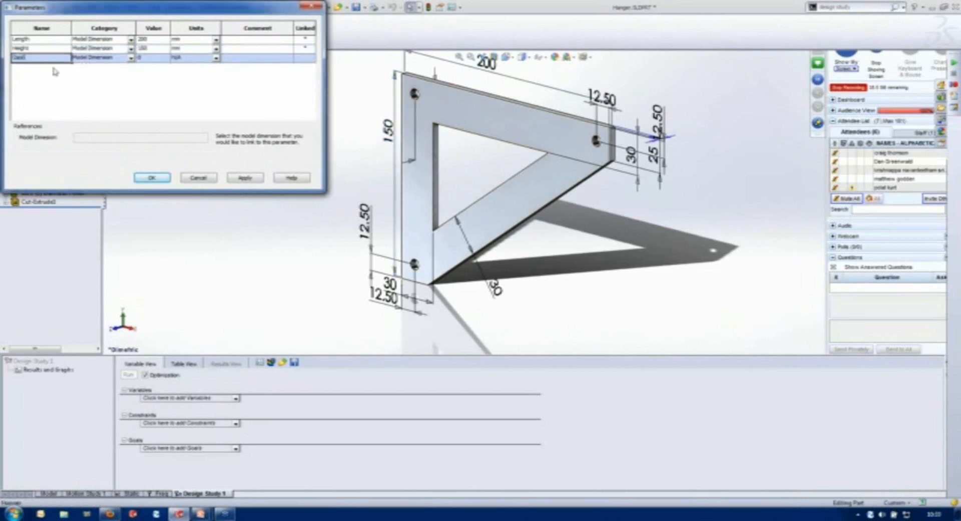
text(1)
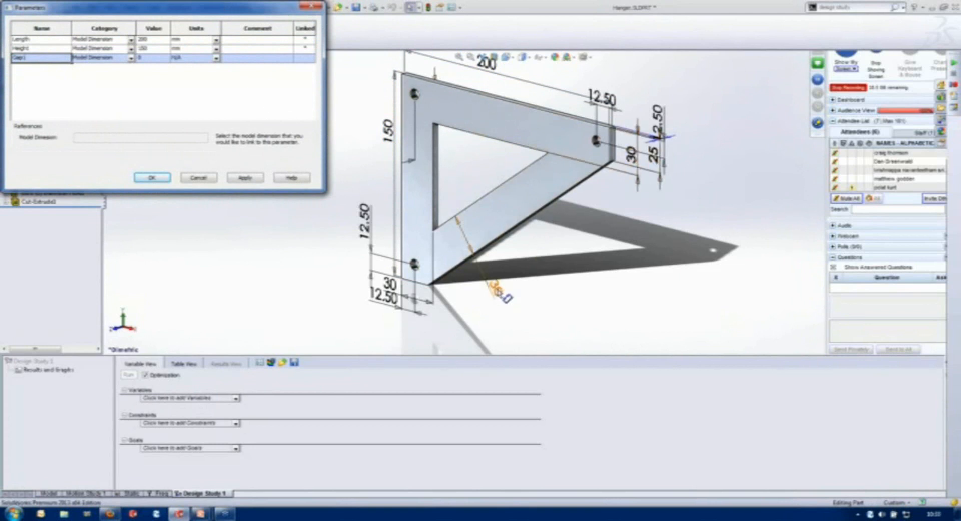
click(504, 296)
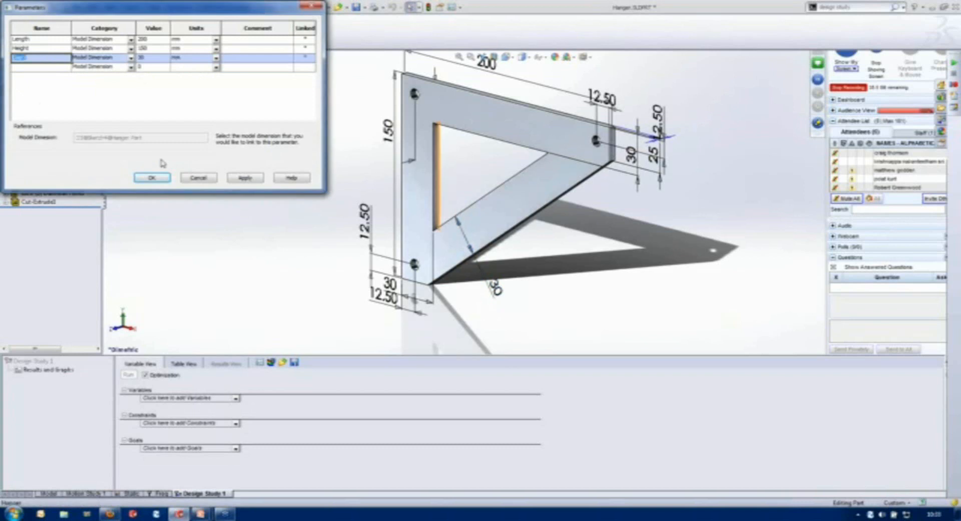
click(152, 178)
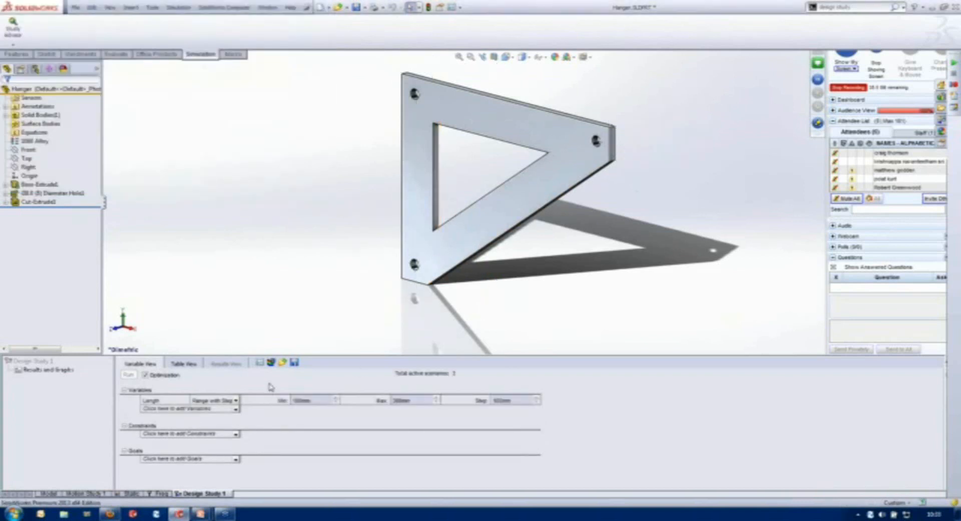
- Add Height and Gap1 as variables alongside Length in the design study
click(236, 409)
click(237, 427)
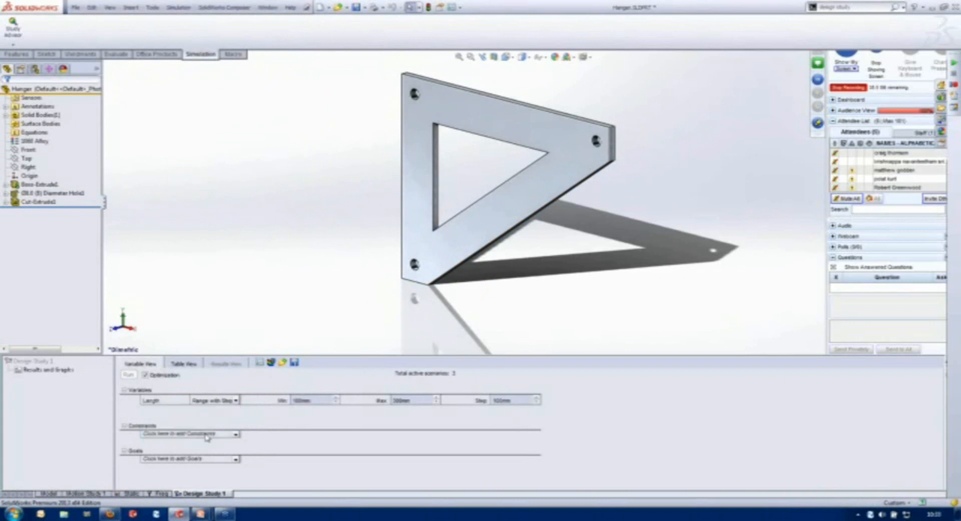
click(175, 440)
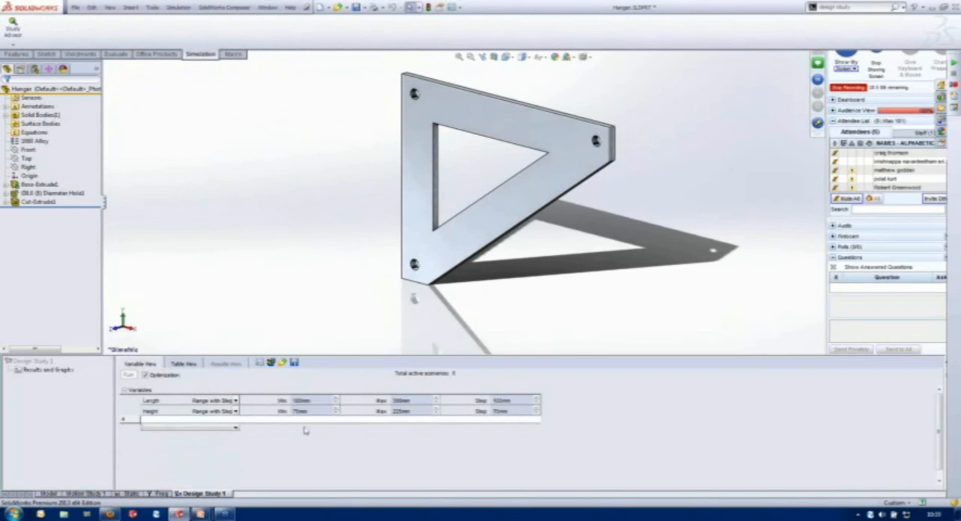
- Change the Length, Height and Gap1 variables to the continuous Range type
click(236, 400)
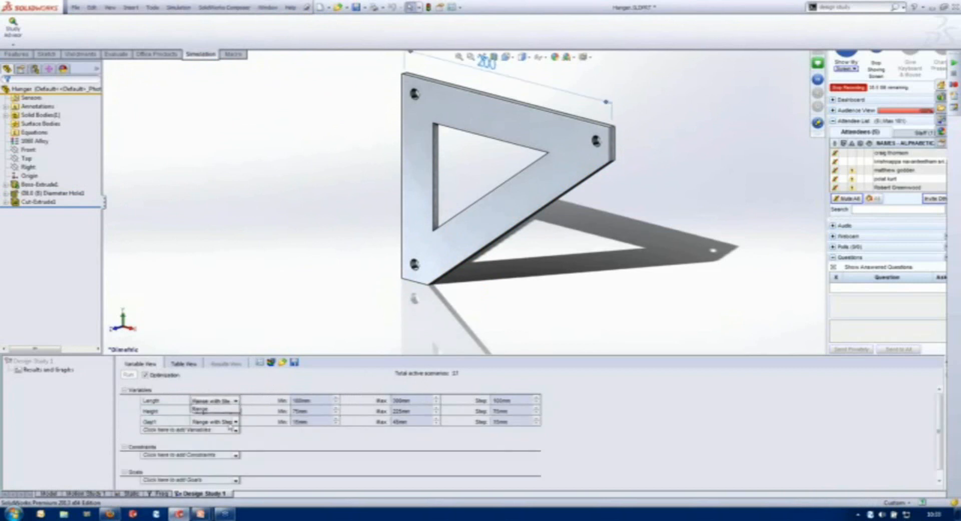
click(221, 419)
click(236, 411)
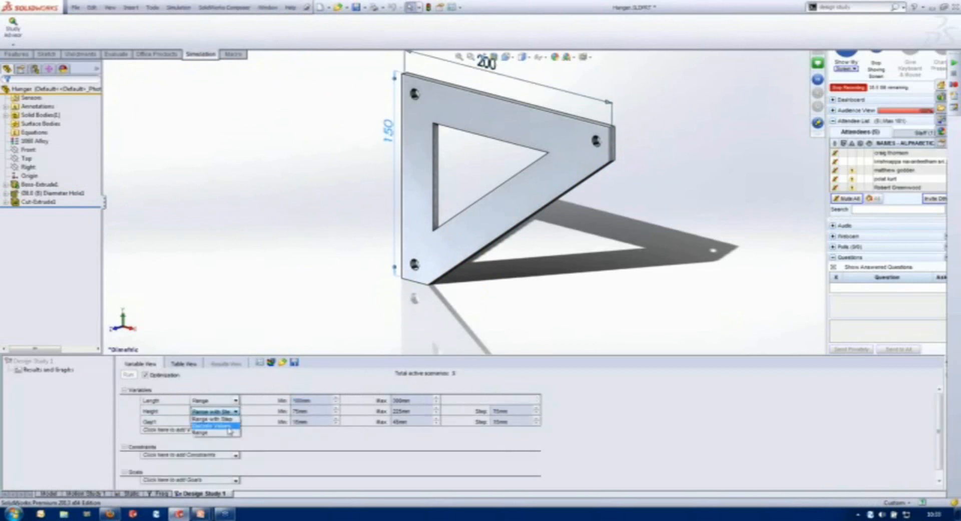
click(220, 433)
click(236, 421)
click(223, 443)
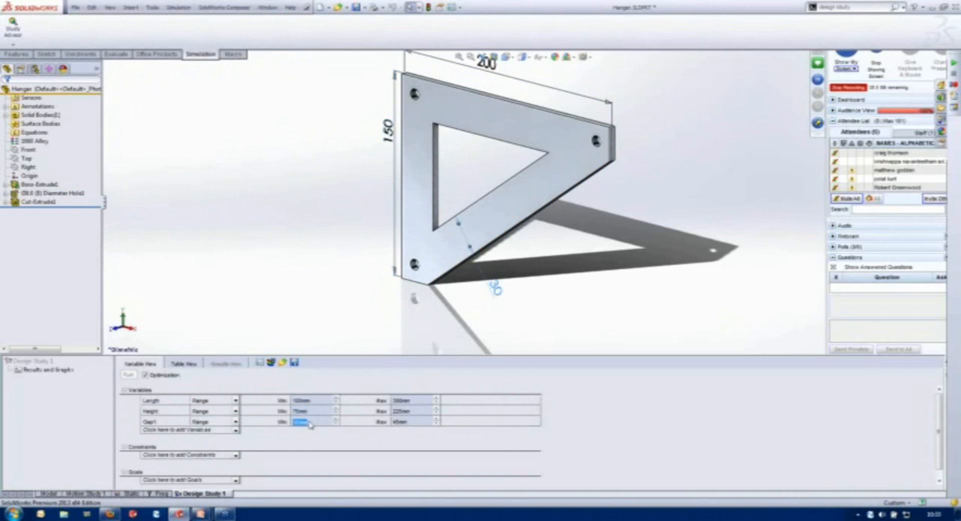
- Set the Length range to 150–250 mm and the Height range to 100–200 mm
click(322, 400)
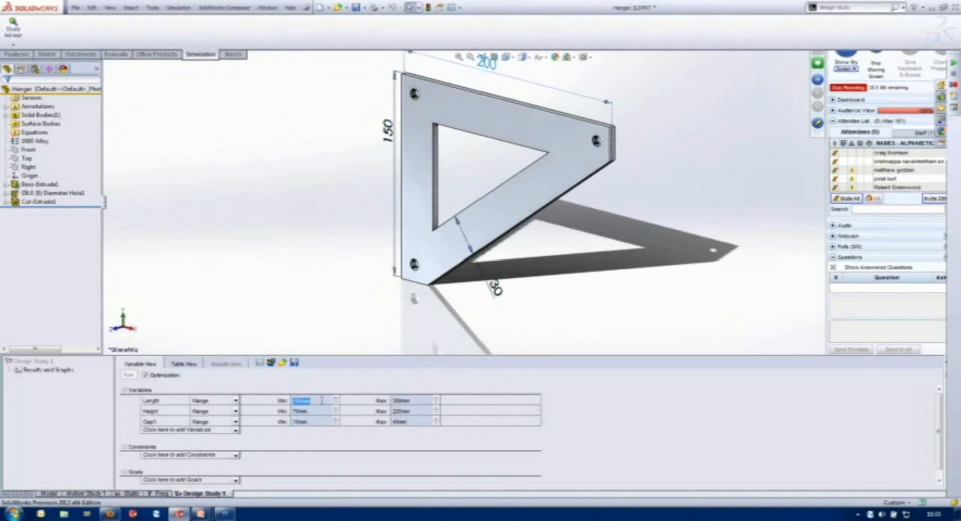
text(150)
key(Tab)
text(200)
key(Tab)
key(Tab)
text(100)
key(Tab)
text(200)
key(shift+Tab)
key(shift+Tab)
key(shift+Tab)
text(250)
- Set the Gap1 range to 10–50 mm
key(Tab)
key(Tab)
key(Tab)
text(250)
key(Tab)
key(Tab)
text(5)
key(Tab)
text(50)
- Add a Simulation Data sensor for the model's maximum von Mises stress in N/mm^2
click(236, 455)
click(209, 461)
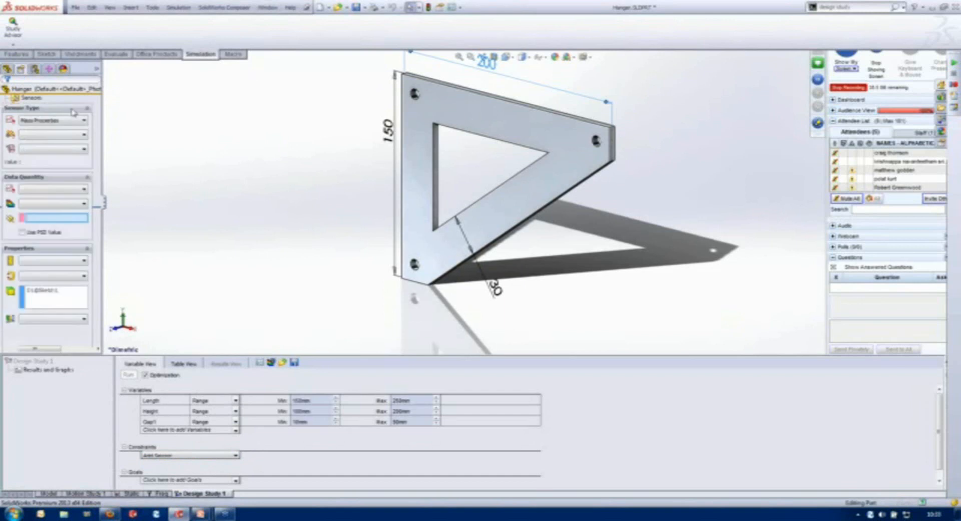
click(62, 121)
click(50, 128)
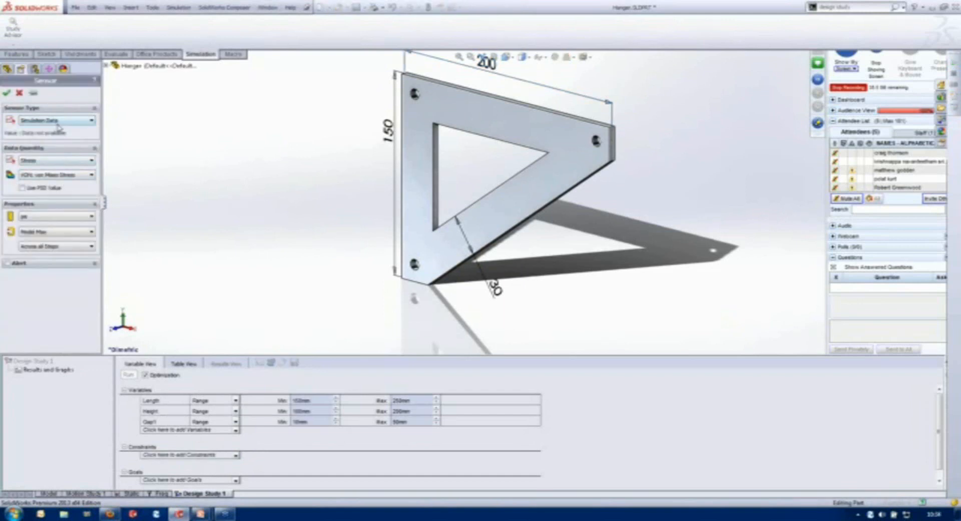
click(50, 218)
click(44, 253)
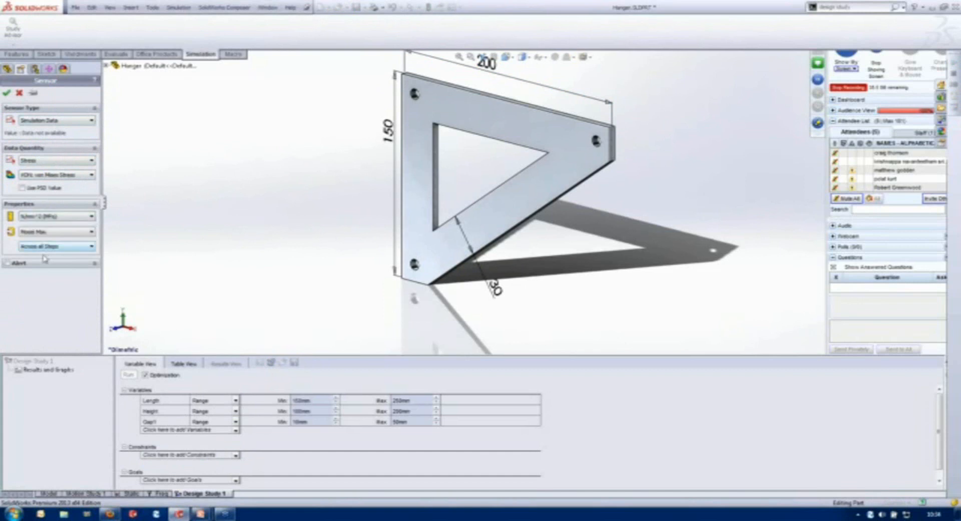
click(7, 92)
- Constrain the stress sensor to be less than 25 N/mm^2 in the Static study
click(235, 456)
click(228, 484)
click(235, 457)
click(215, 472)
text(20)
key(Tab)
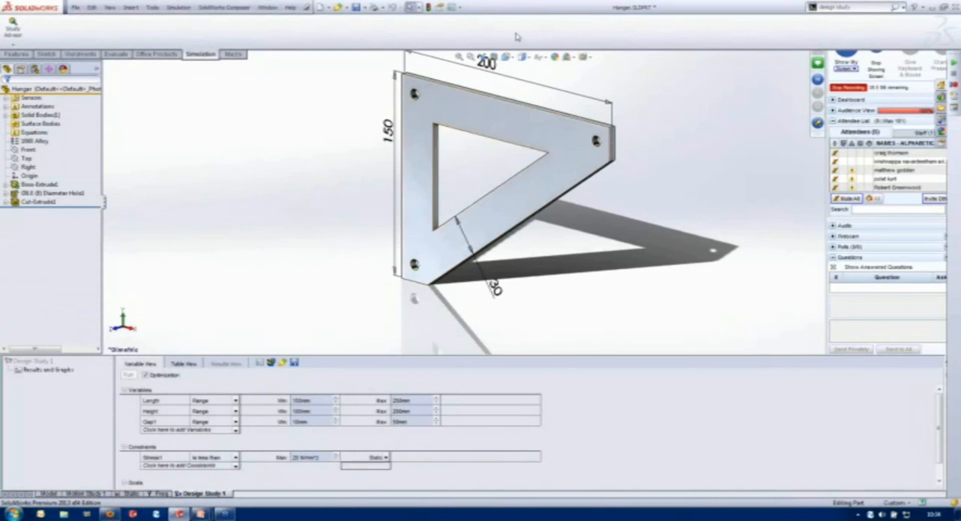
- Add a Simulation Data sensor for the model's maximum frequency in Hz at mode shape 4 as a new constraint
click(235, 466)
click(197, 475)
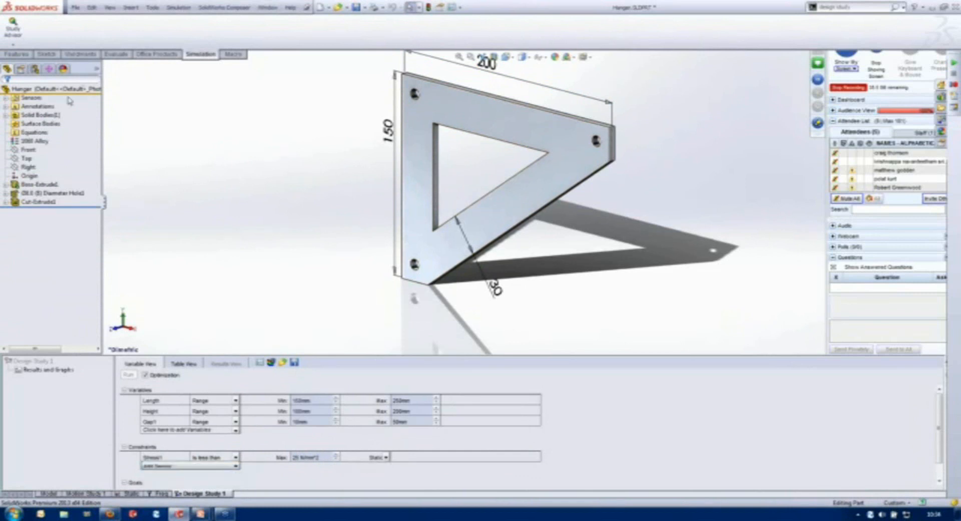
click(65, 122)
click(46, 135)
click(50, 161)
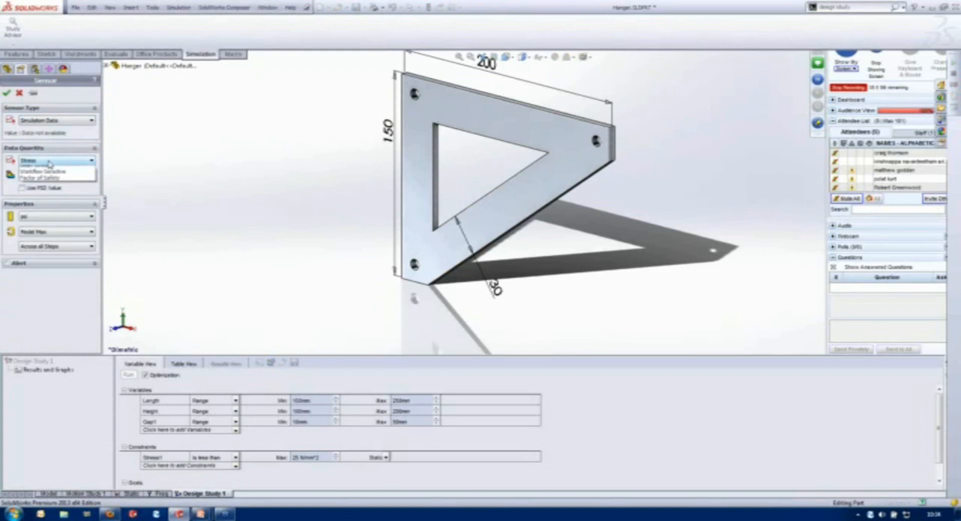
click(50, 189)
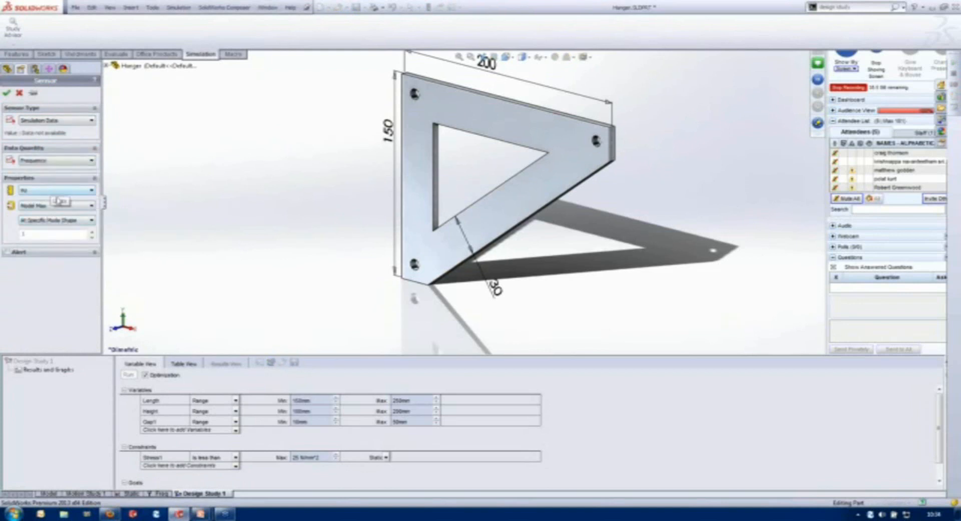
click(55, 206)
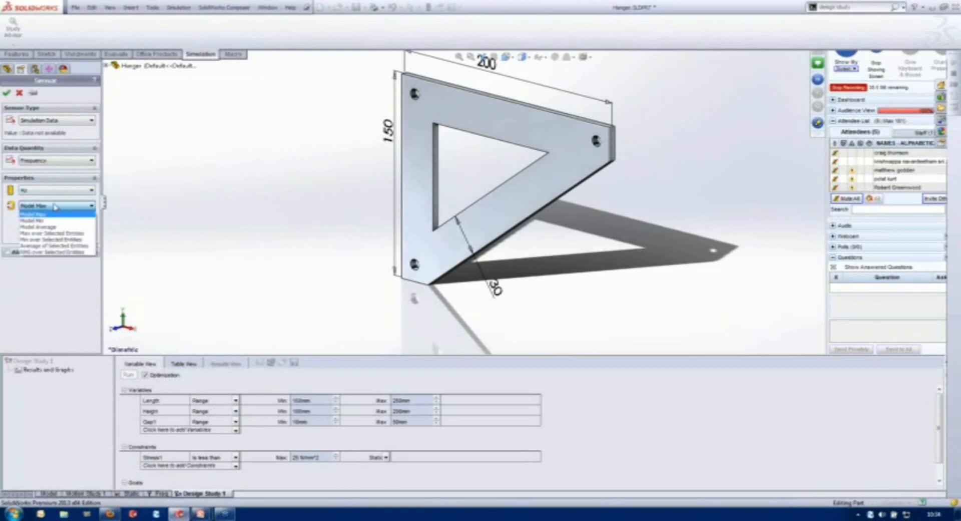
click(55, 206)
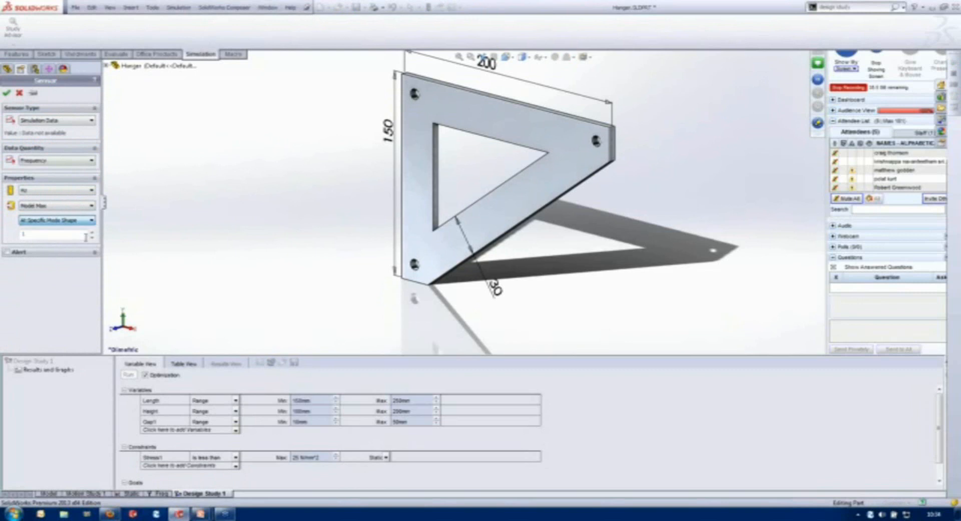
click(92, 233)
click(91, 234)
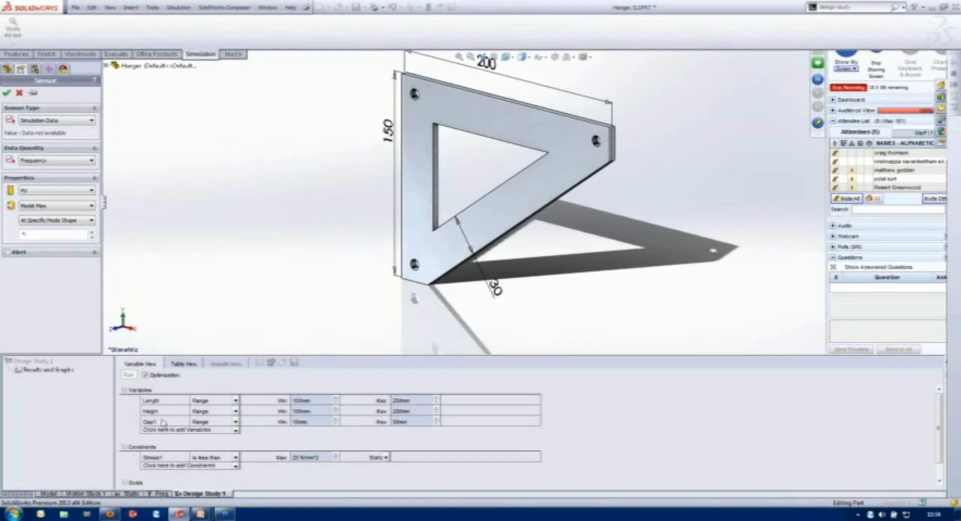
click(6, 93)
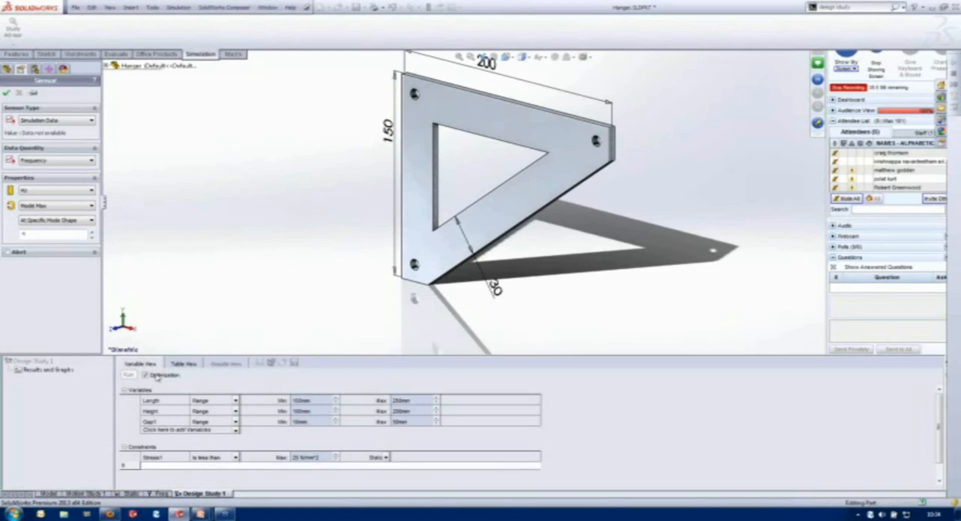
- Constrain the frequency sensor to be less than 1000 Hz in the Freq study
click(336, 469)
click(310, 469)
key(BackSpace)
key(BackSpace)
key(BackSpace)
key(BackSpace)
text(1000)
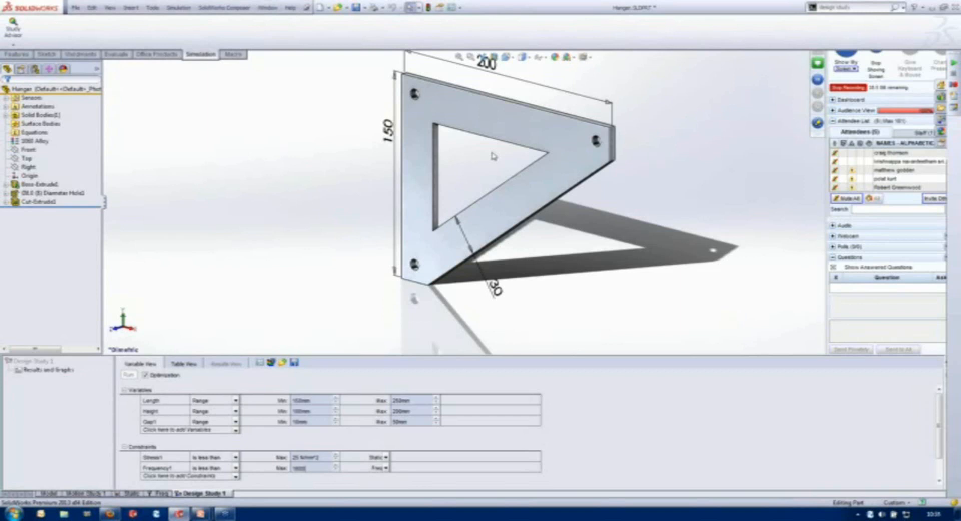
click(599, 425)
- Add a Mass Properties sensor measuring the hanger's mass as the goal to minimize
click(941, 477)
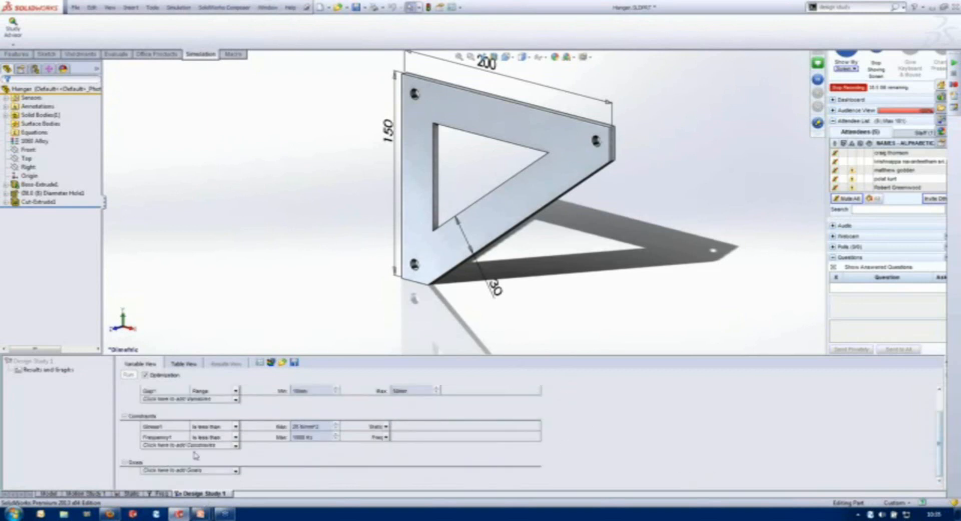
click(237, 471)
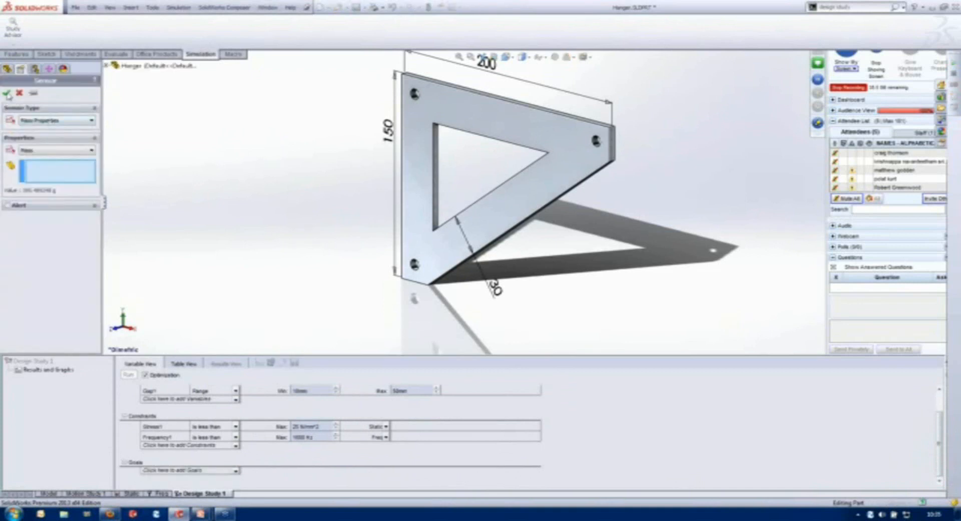
click(40, 152)
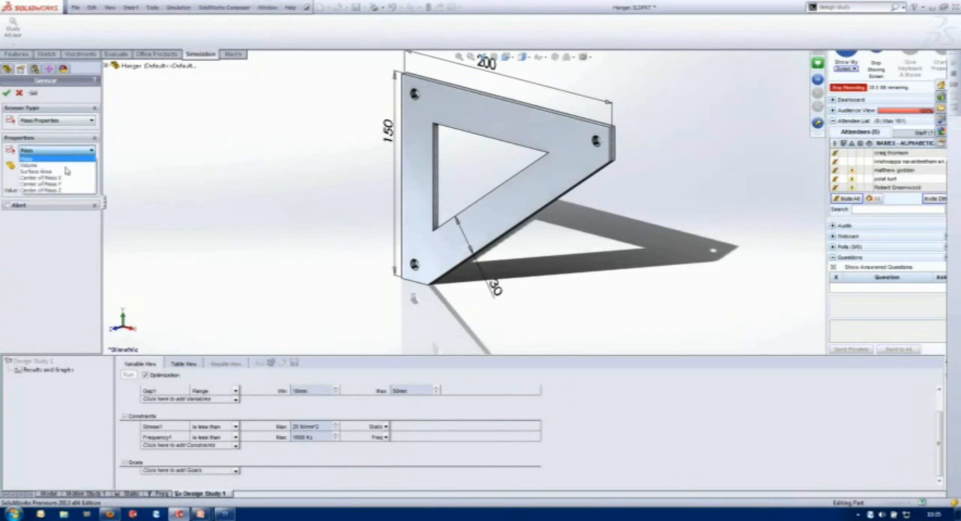
click(70, 102)
click(6, 94)
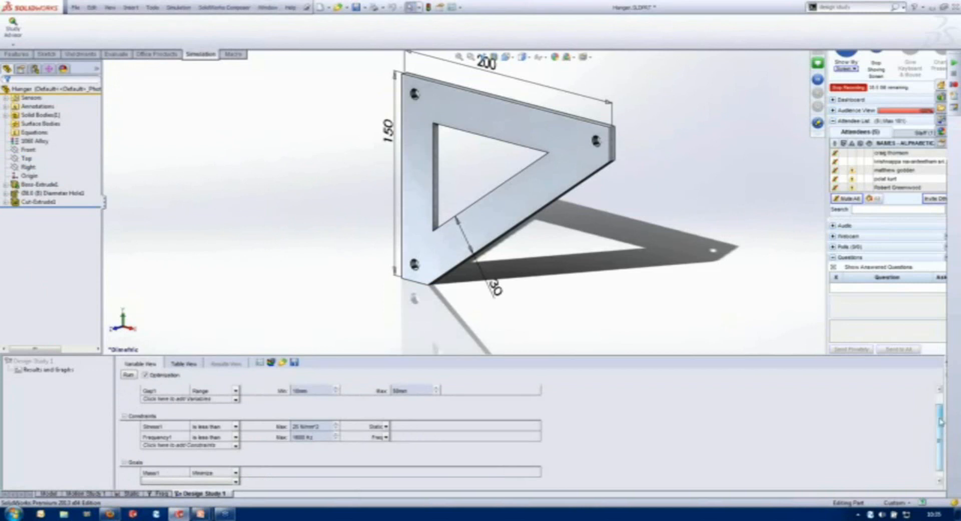
- Set the design study quality to Fast results in the study's properties
scroll(940, 422, up, 3)
click(259, 361)
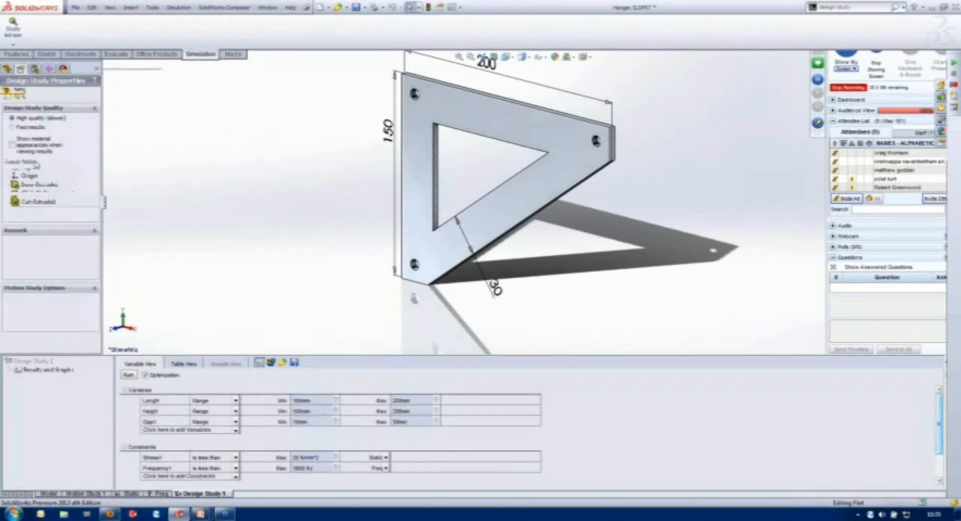
click(13, 127)
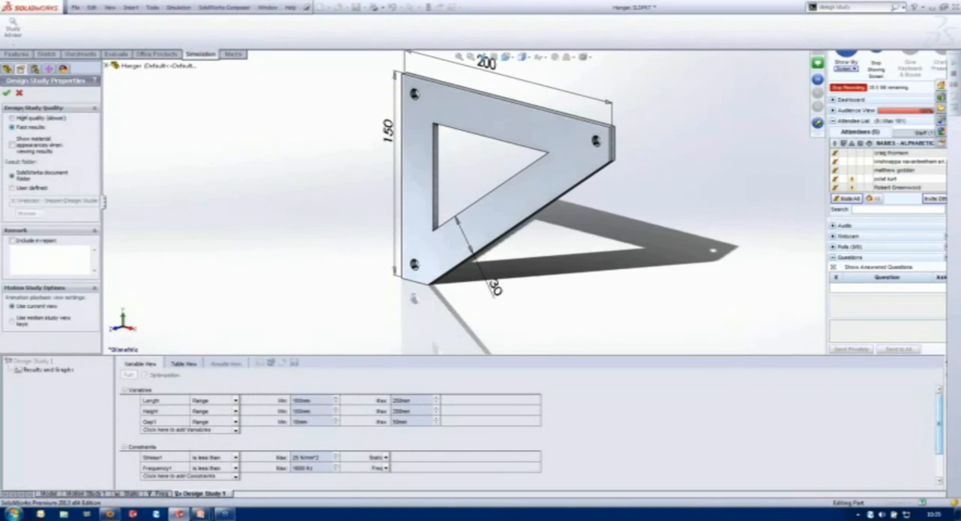
click(7, 92)
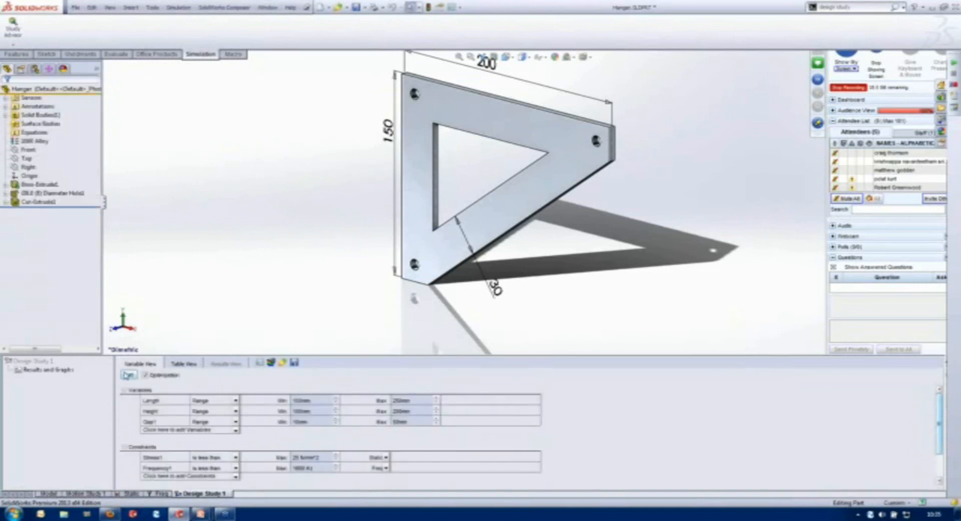